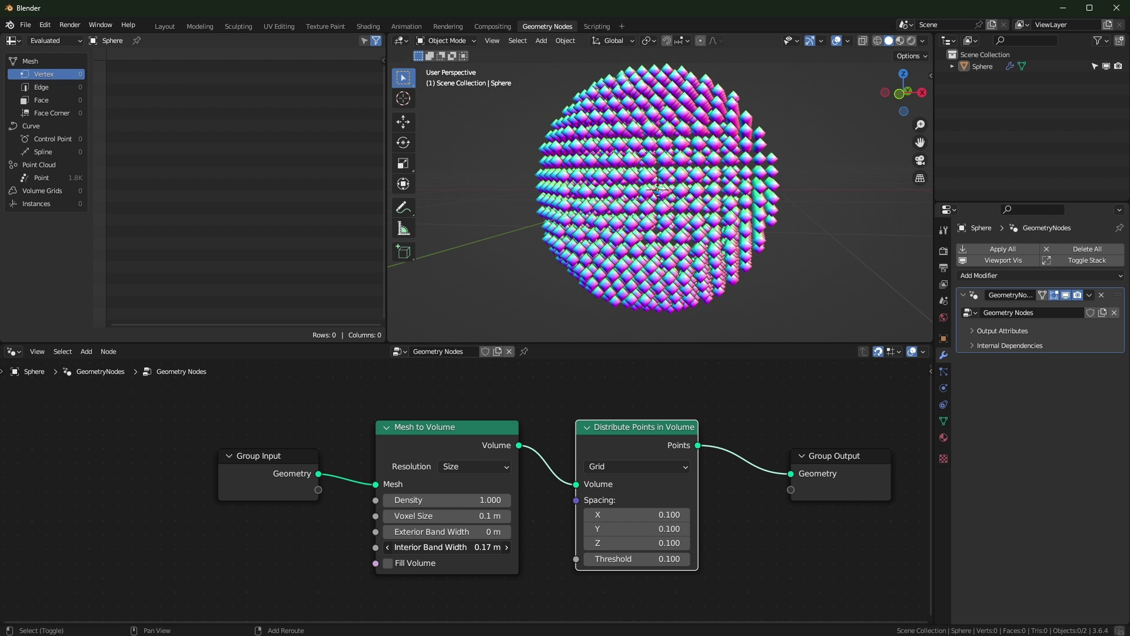
Step: Compare the Mesh to Volume result by toggling Fill Volume and muting the Distribute Points in Volume node
{"action": "left_click", "coordinate": [388, 564]}
{"action": "middle_click_drag", "start_coordinate": [659, 298], "coordinate": [677, 304]}
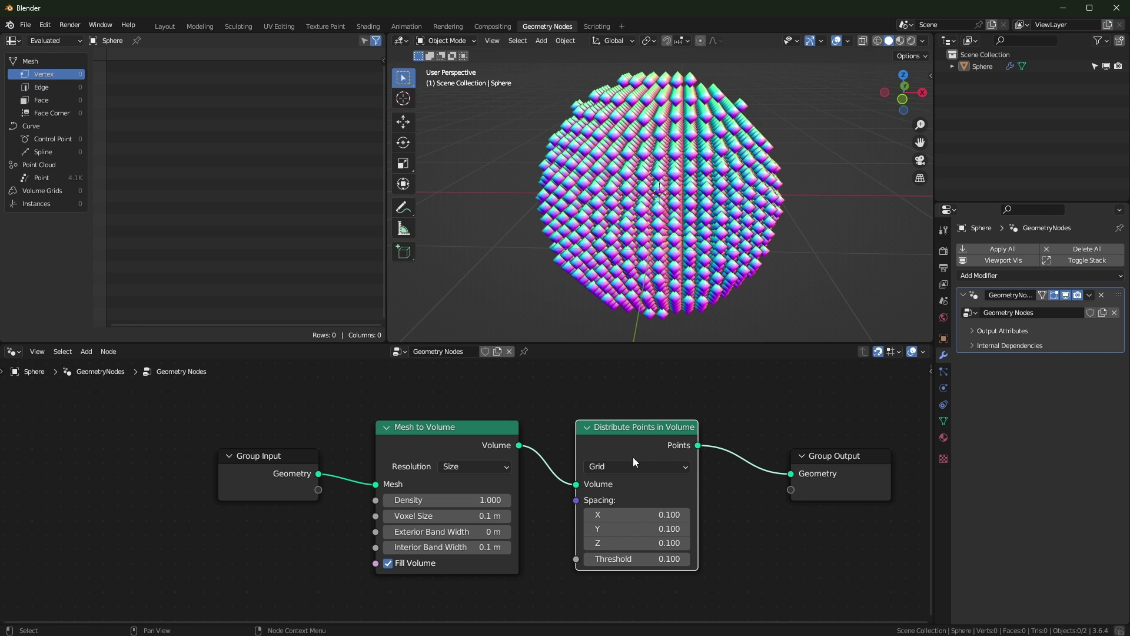
{"action": "key", "text": "m"}
{"action": "mouse_move", "coordinate": [707, 241]}
{"action": "middle_mouse_down"}
{"action": "mouse_move", "coordinate": [727, 232]}
{"action": "mouse_move", "coordinate": [708, 257]}
{"action": "middle_mouse_up"}
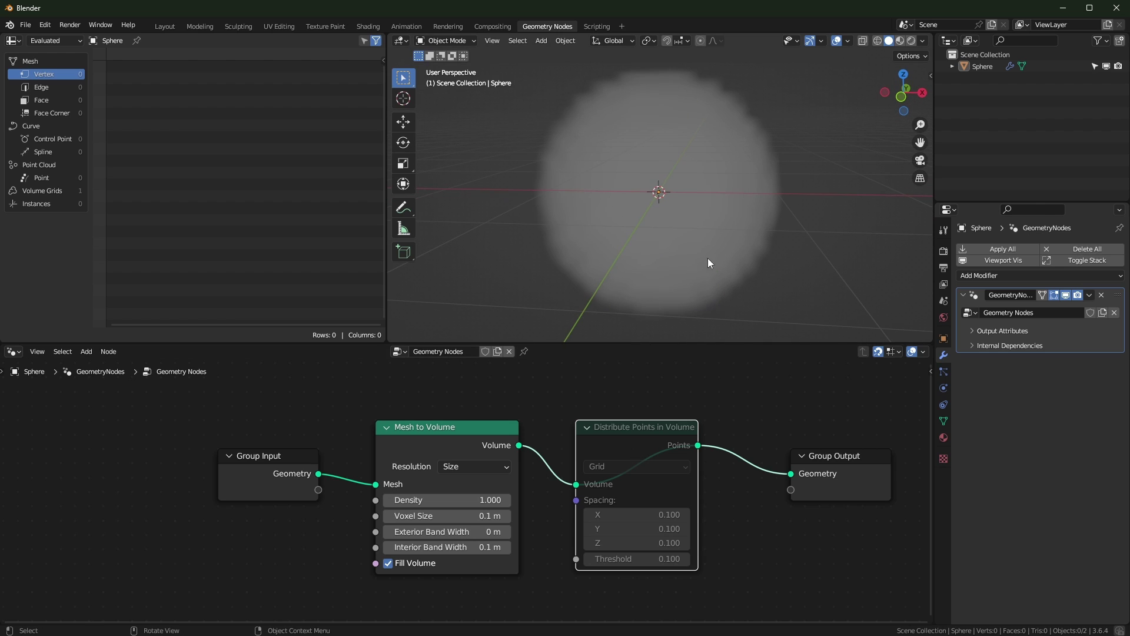
{"action": "left_click", "coordinate": [389, 563]}
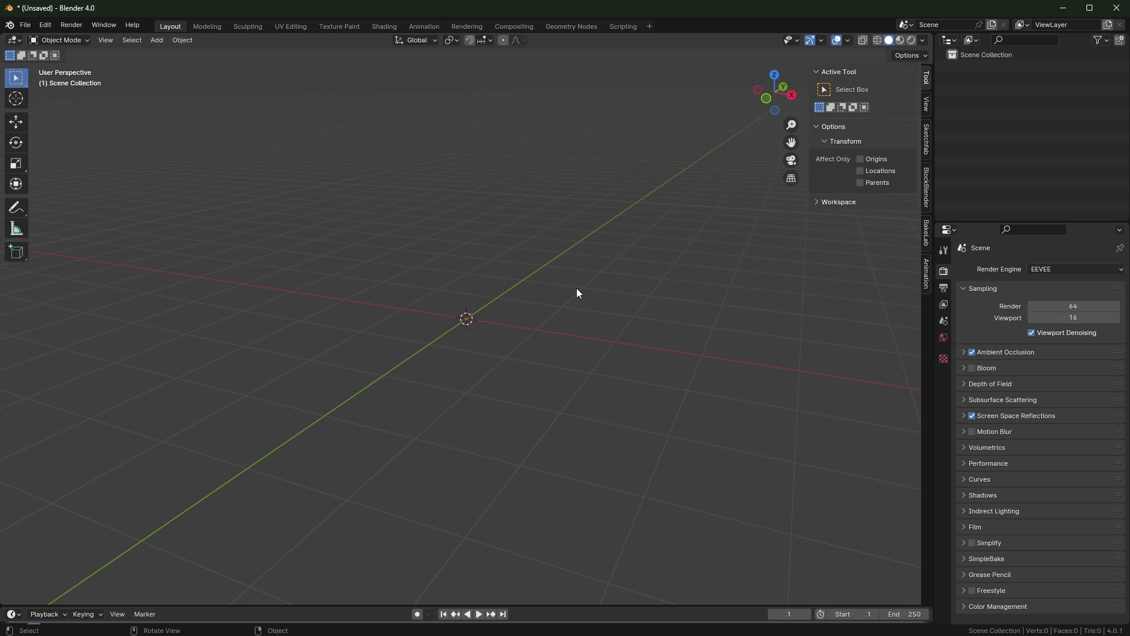
Step: Add a UV sphere at the origin of the empty scene
{"action": "key", "text": "shift+a"}
{"action": "mouse_move", "coordinate": [550, 289]}
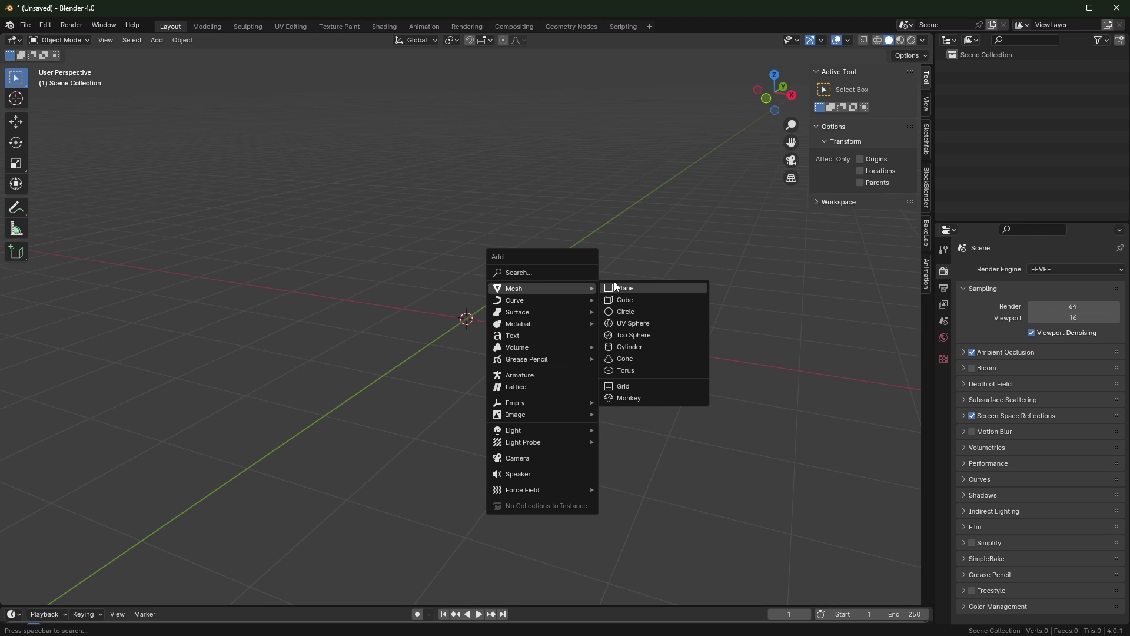
{"action": "left_click", "coordinate": [638, 325]}
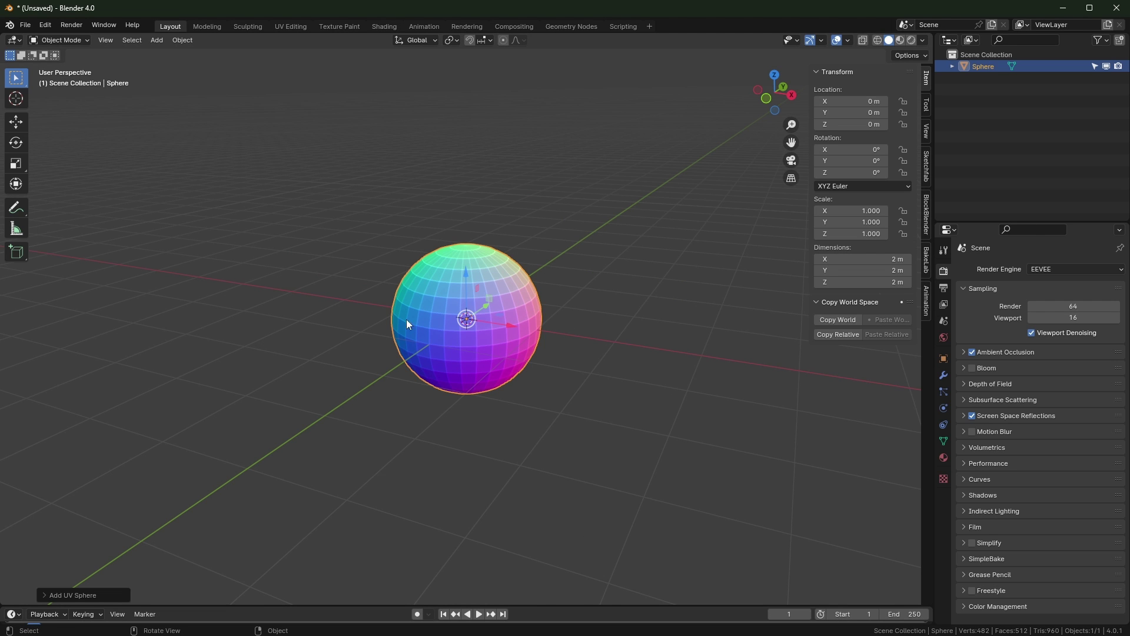
{"action": "scroll", "coordinate": [491, 321], "scroll_direction": "up", "scroll_amount": 4}
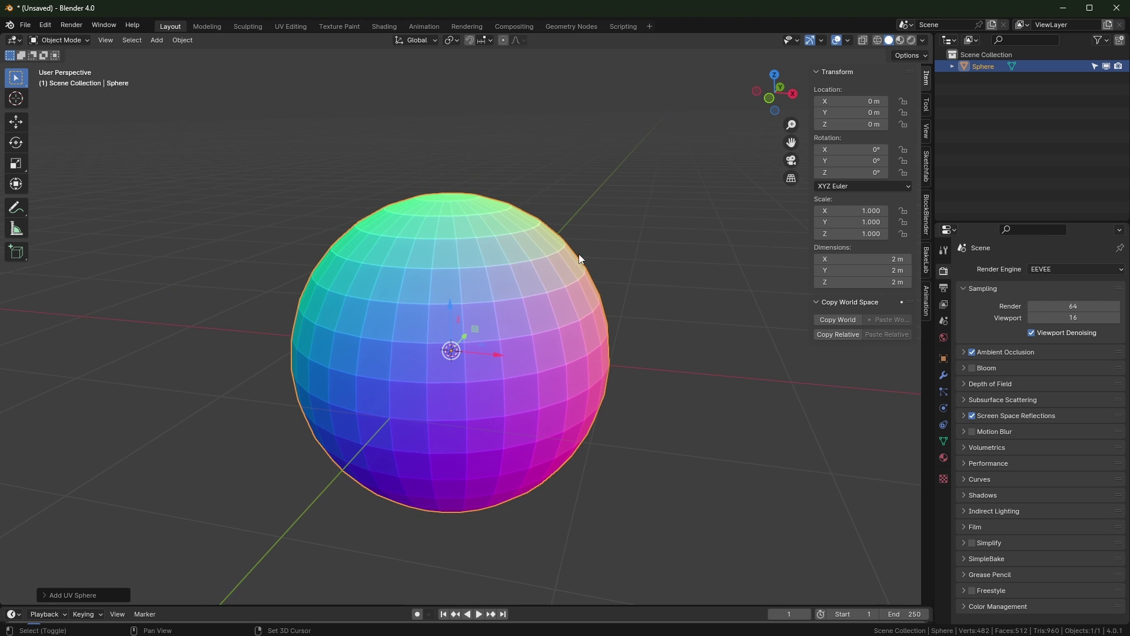
Step: Switch to the Geometry Nodes workspace and create a new node tree on the sphere
{"action": "left_click", "coordinate": [572, 27]}
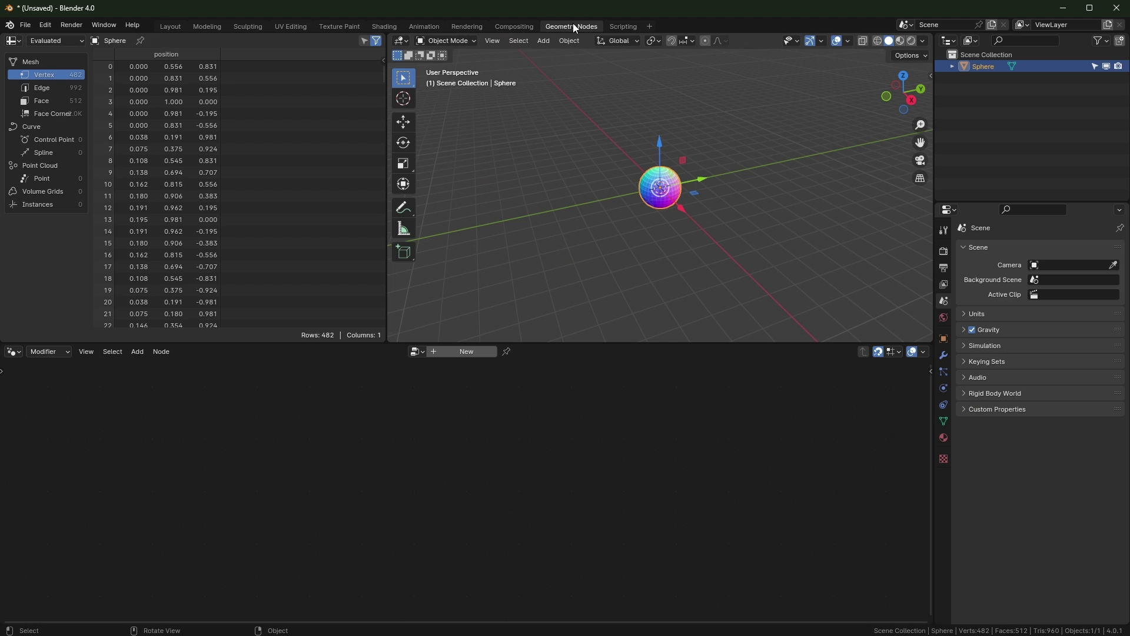
{"action": "scroll", "coordinate": [646, 244], "scroll_direction": "up", "scroll_amount": 4}
{"action": "left_click", "coordinate": [460, 352]}
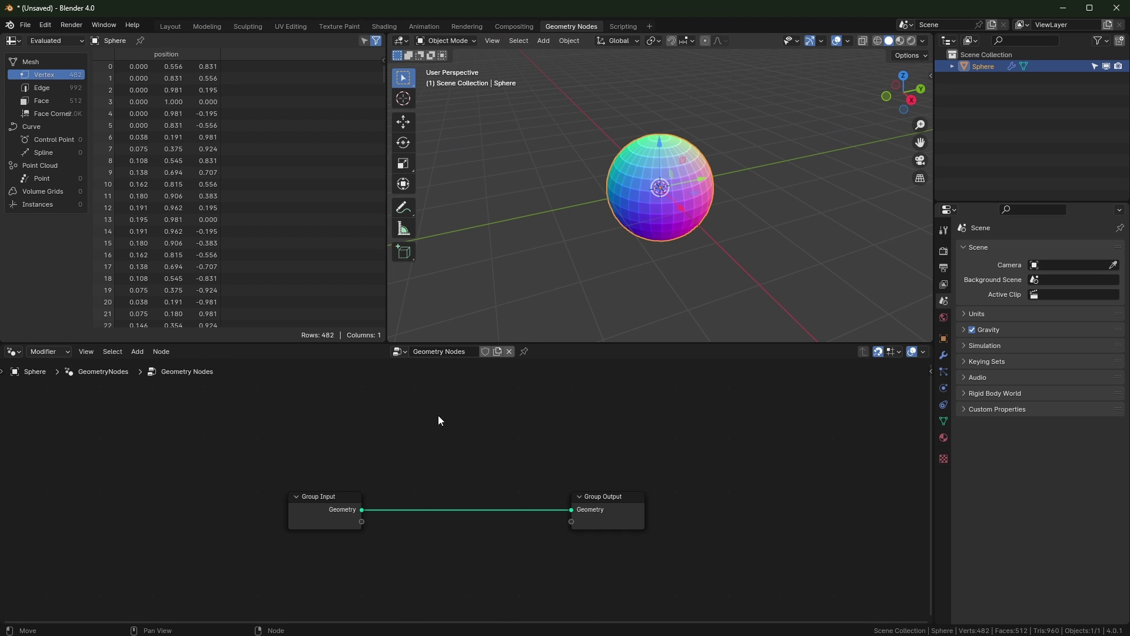
Step: Insert a Mesh to Volume node between Group Input and Group Output
{"action": "key", "text": "shift+a"}
{"action": "mouse_move", "coordinate": [434, 458]}
{"action": "type", "text": "mesh to vol"}
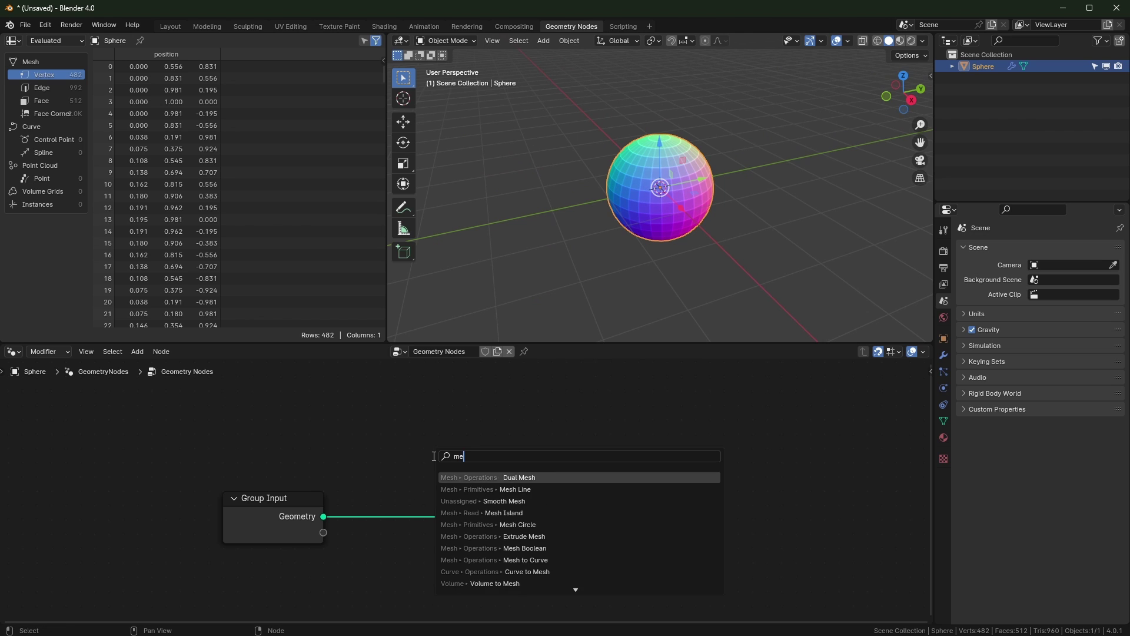
{"action": "key", "text": "Return"}
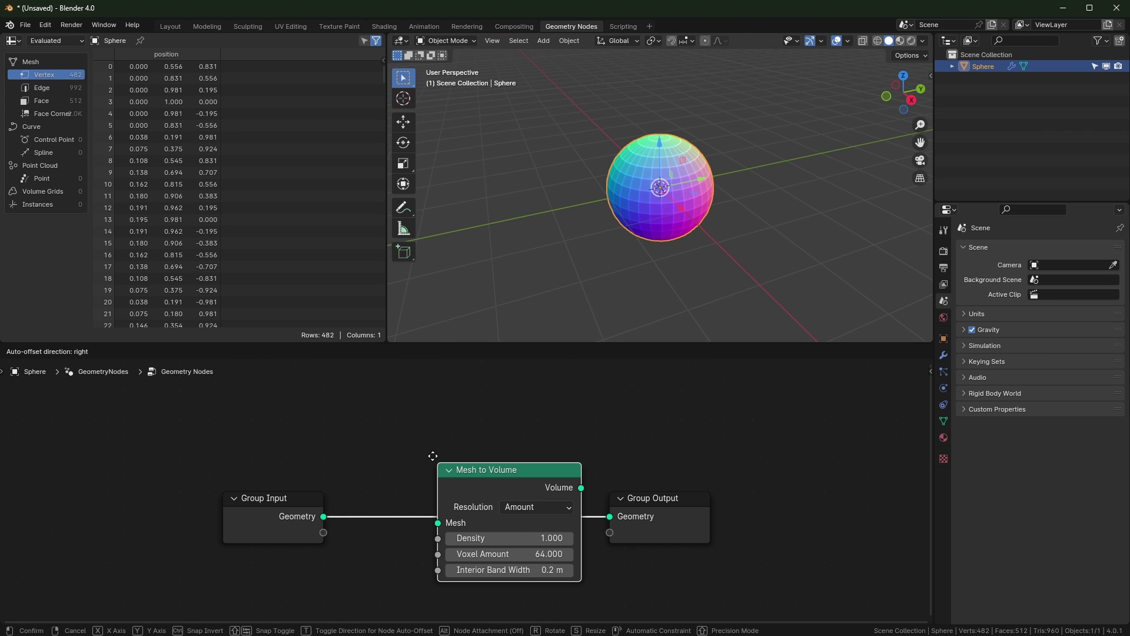
{"action": "left_click", "coordinate": [376, 456]}
Step: Set the Mesh to Volume node's resolution to Size with a voxel size of 0.1 m
{"action": "left_click", "coordinate": [478, 507]}
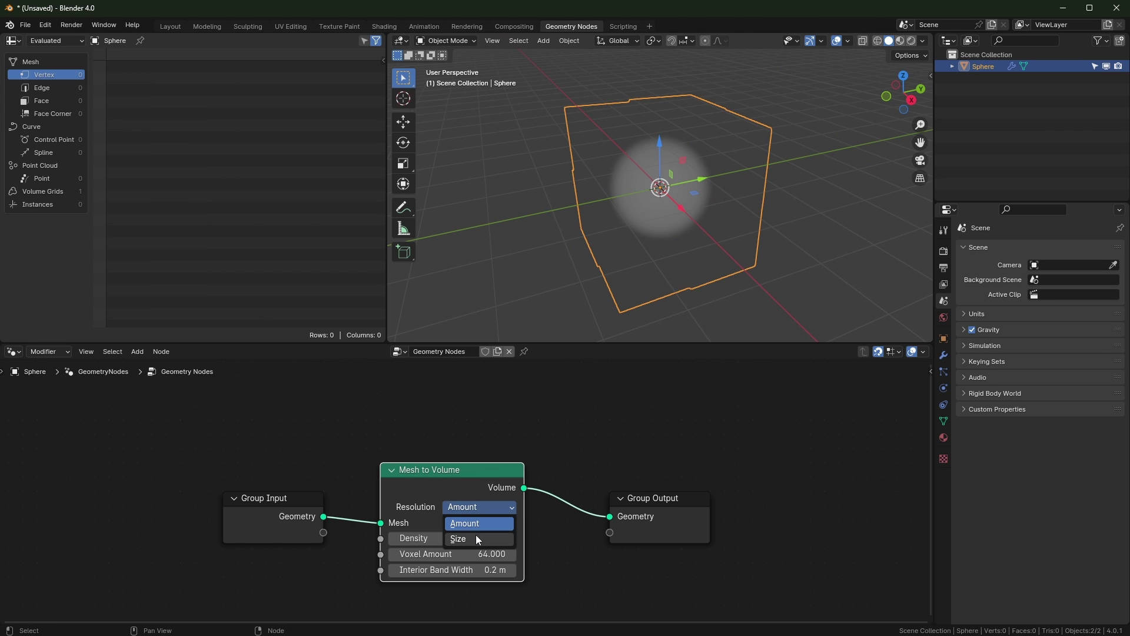
{"action": "left_click", "coordinate": [476, 537]}
{"action": "left_click", "coordinate": [467, 557]}
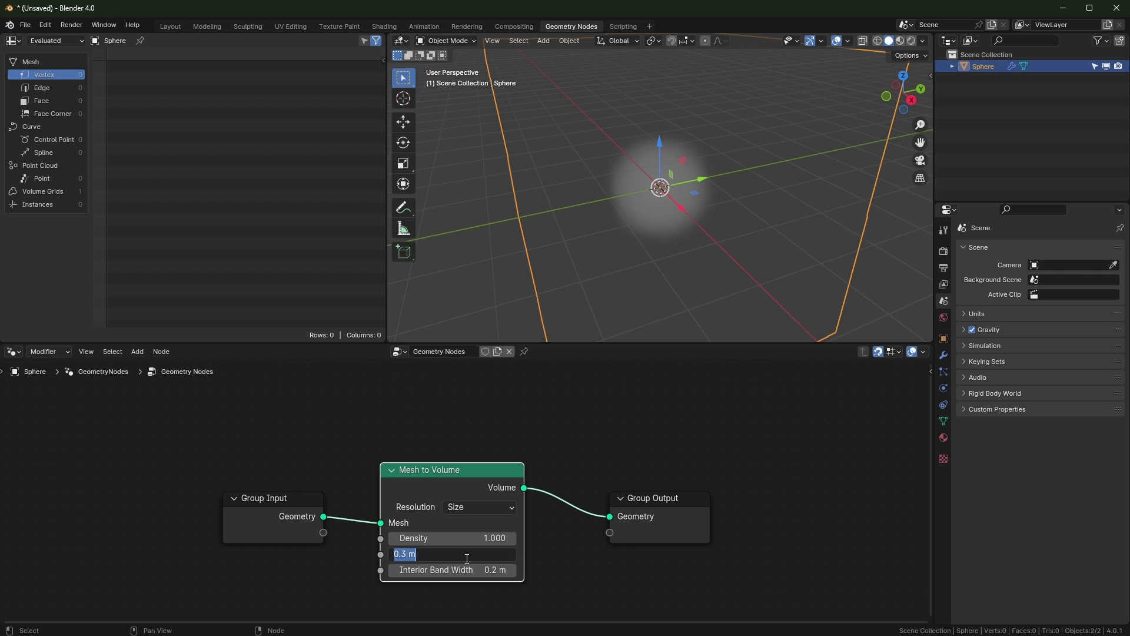
{"action": "type", "text": "0.1"}
{"action": "key", "text": "Return"}
{"action": "middle_click_drag", "start_coordinate": [724, 195], "coordinate": [757, 212]}
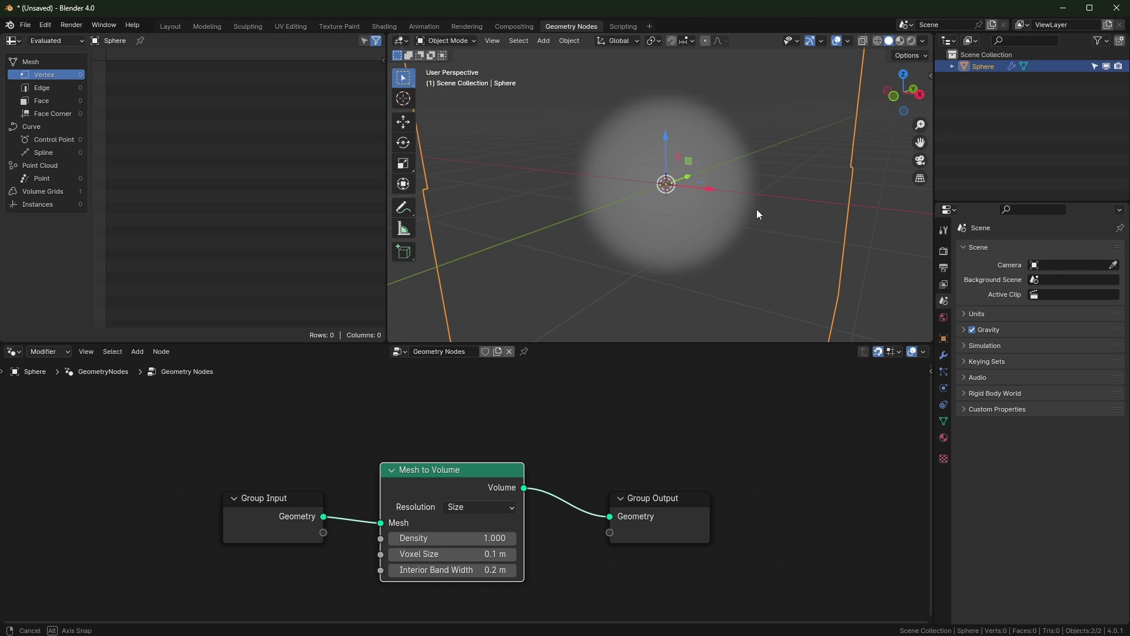
Step: Try an Interior Band Width of 16.6 m on the Mesh to Volume node and settle on 0.0001 m
{"action": "scroll", "coordinate": [586, 523], "scroll_direction": "up", "scroll_amount": 2}
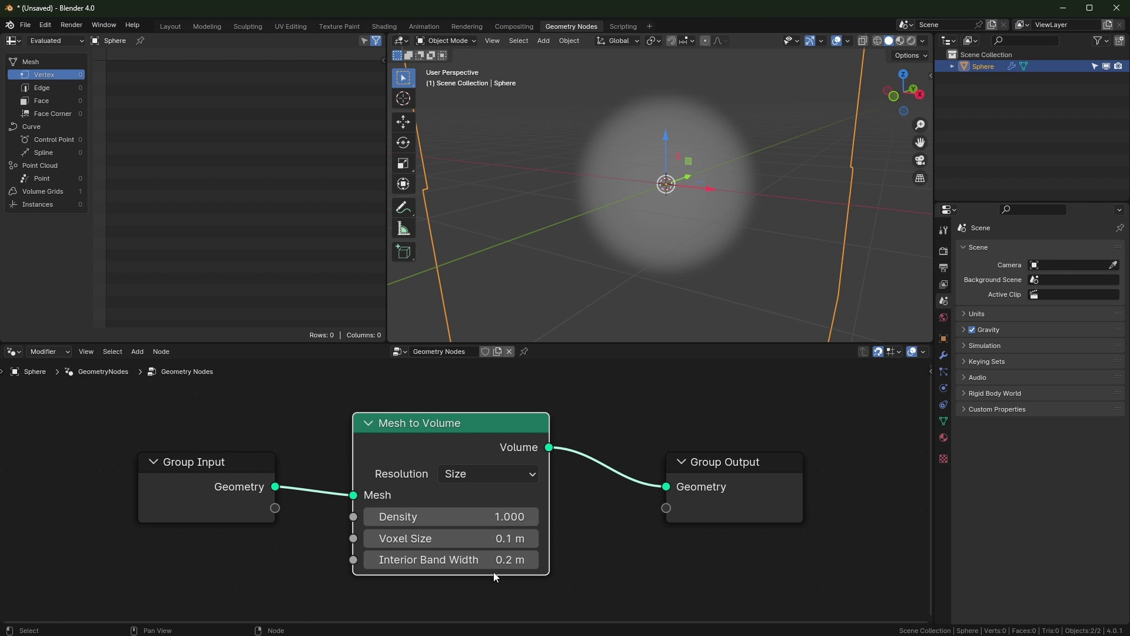
{"action": "left_click_drag", "start_coordinate": [495, 560], "coordinate": [448, 561], "text": "shift"}
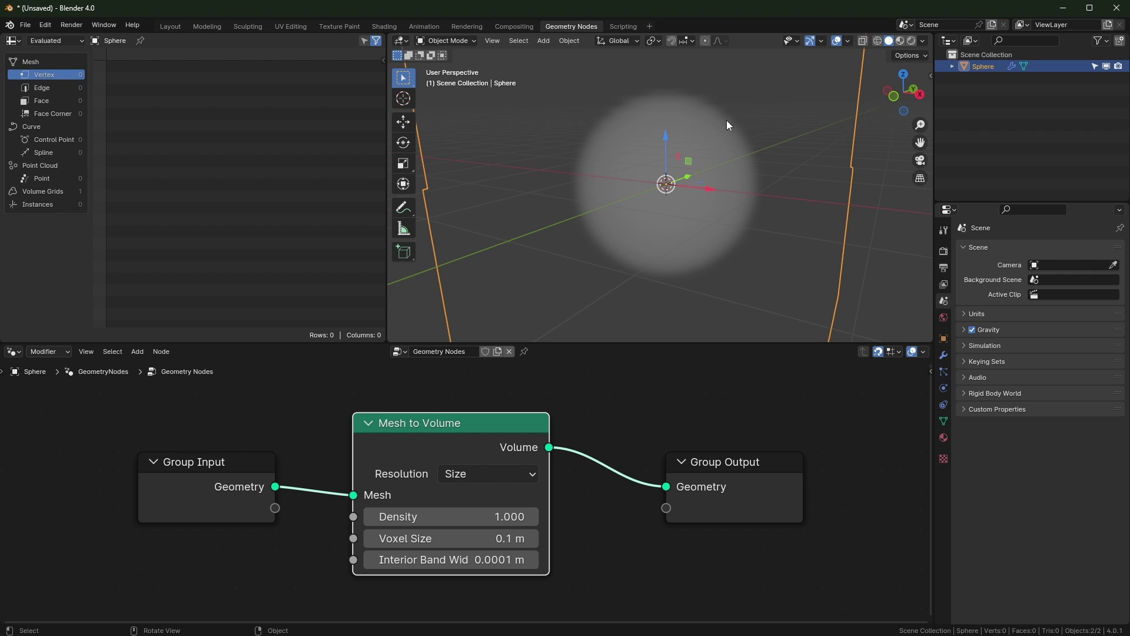
{"action": "mouse_move", "coordinate": [436, 549]}
{"action": "left_mouse_down", "text": "shift"}
{"action": "mouse_move", "coordinate": [495, 549]}
{"action": "mouse_move", "coordinate": [436, 549]}
{"action": "left_mouse_up", "text": "shift"}
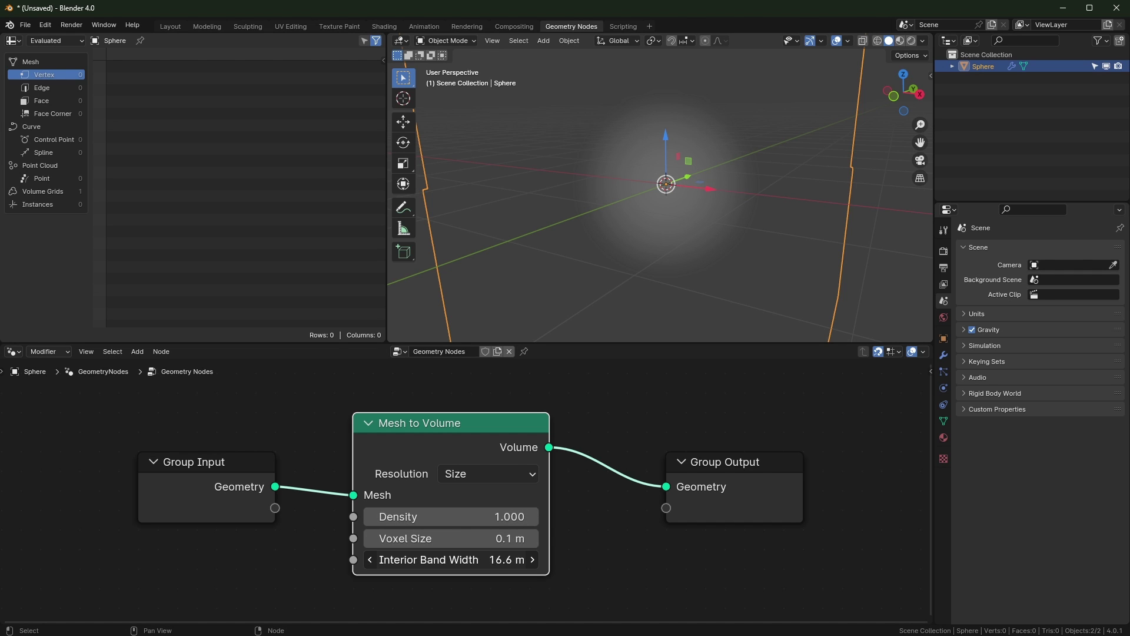
{"action": "left_click_drag", "start_coordinate": [495, 560], "coordinate": [365, 560]}
Step: Move Group Input and Mesh to Volume away from Group Output to make room for more nodes
{"action": "left_click_drag", "start_coordinate": [196, 405], "coordinate": [500, 577]}
{"action": "left_click_drag", "start_coordinate": [439, 429], "coordinate": [282, 430]}
{"action": "left_click", "coordinate": [528, 511]}
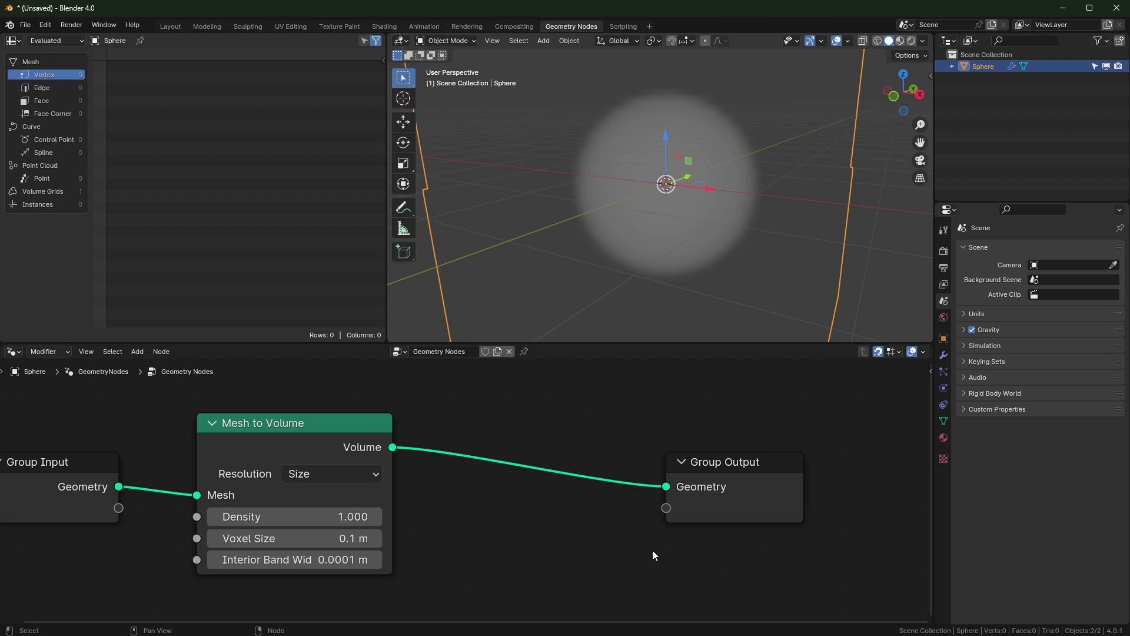
{"action": "scroll", "coordinate": [666, 552], "scroll_direction": "down", "scroll_amount": 3}
{"action": "left_click_drag", "start_coordinate": [571, 483], "coordinate": [751, 494]}
{"action": "scroll", "coordinate": [606, 562], "scroll_direction": "up", "scroll_amount": 2}
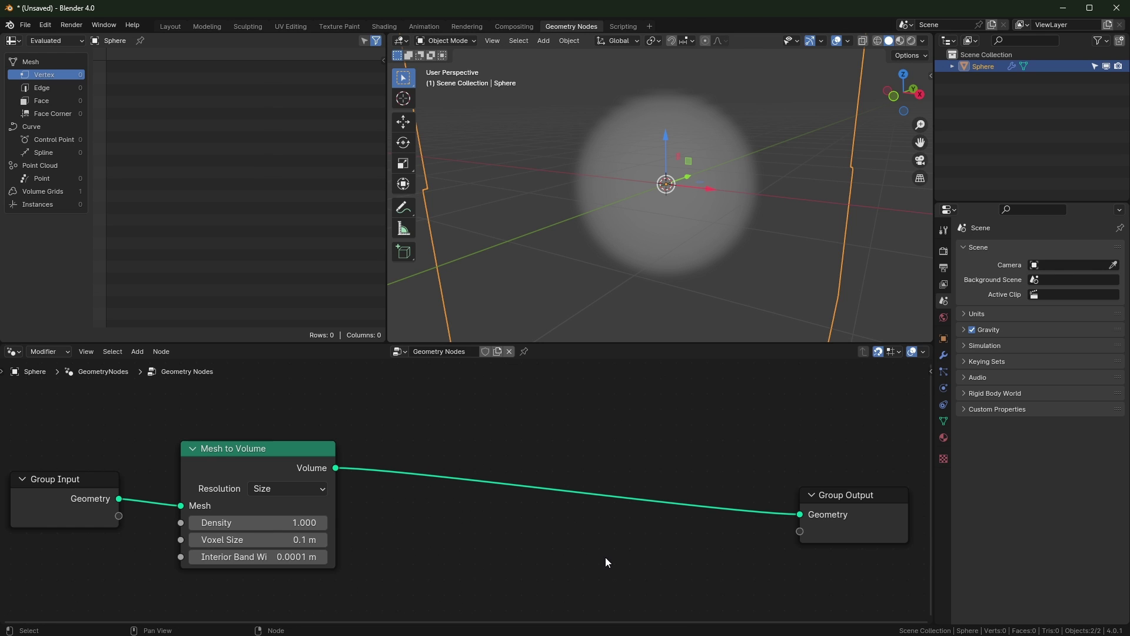
Step: Insert a Distribute Points in Volume node after Mesh to Volume and set its mode to Grid
{"action": "key", "text": "shift+a"}
{"action": "type", "text": "distr"}
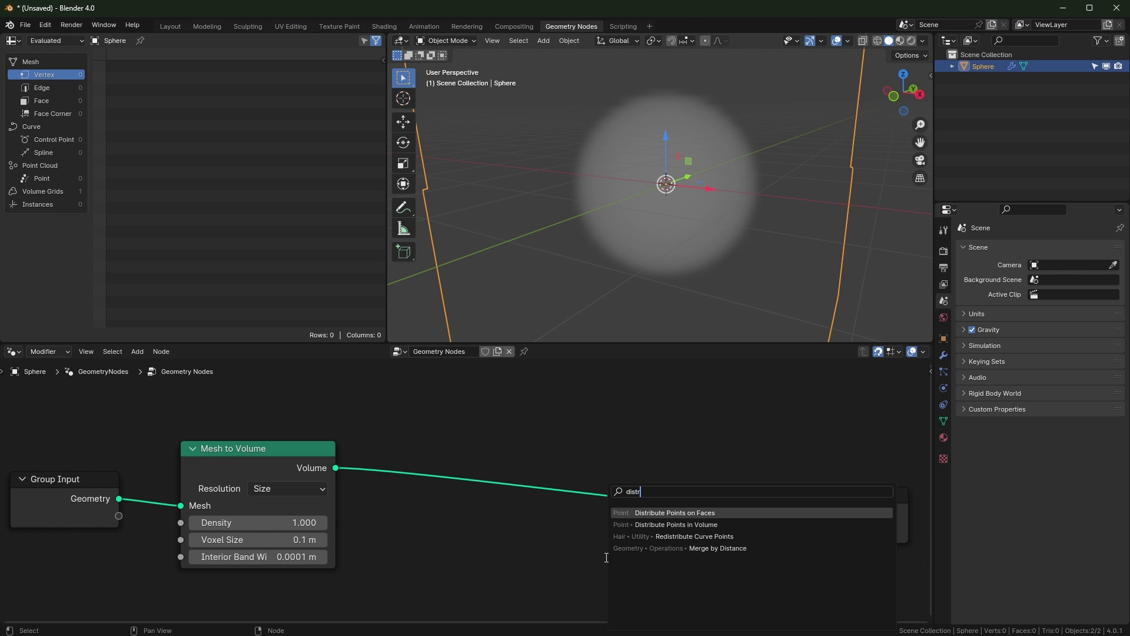
{"action": "left_click", "coordinate": [676, 525]}
{"action": "left_click", "coordinate": [522, 482]}
{"action": "left_click", "coordinate": [520, 487]}
{"action": "left_click", "coordinate": [501, 543]}
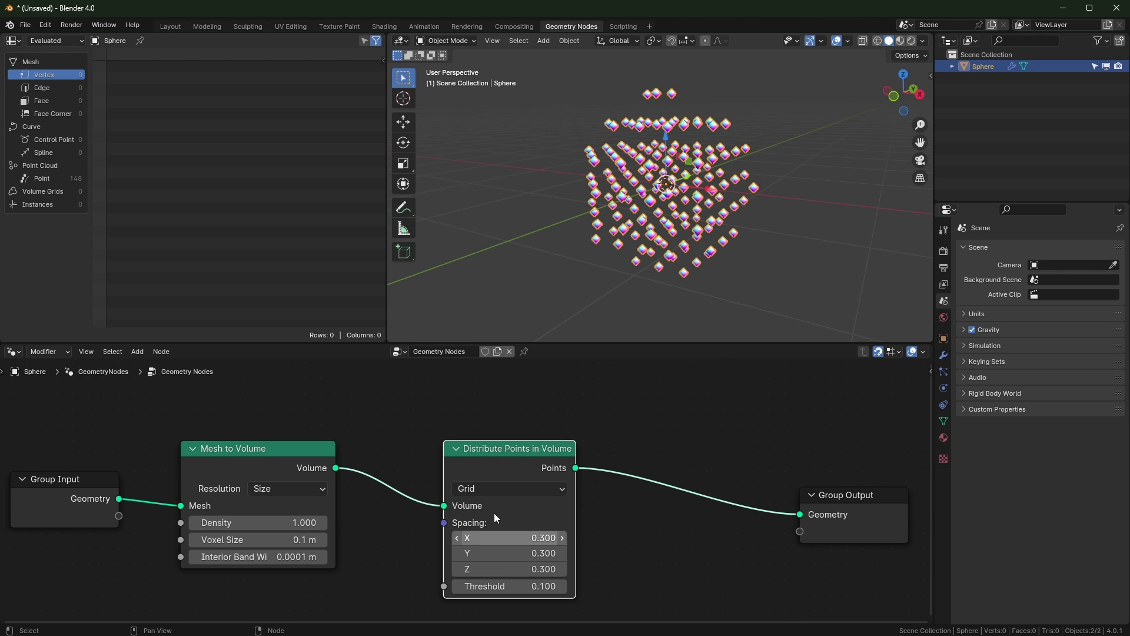
Step: Space out the nodes and insert an Instance on Points node between Distribute Points in Volume and Group Output
{"action": "left_click_drag", "start_coordinate": [494, 454], "coordinate": [460, 449]}
{"action": "left_click", "coordinate": [643, 552]}
{"action": "middle_click_drag", "start_coordinate": [713, 514], "coordinate": [590, 517]}
{"action": "left_click_drag", "start_coordinate": [721, 493], "coordinate": [846, 478]}
{"action": "left_click", "coordinate": [620, 549]}
{"action": "key", "text": "shift+a"}
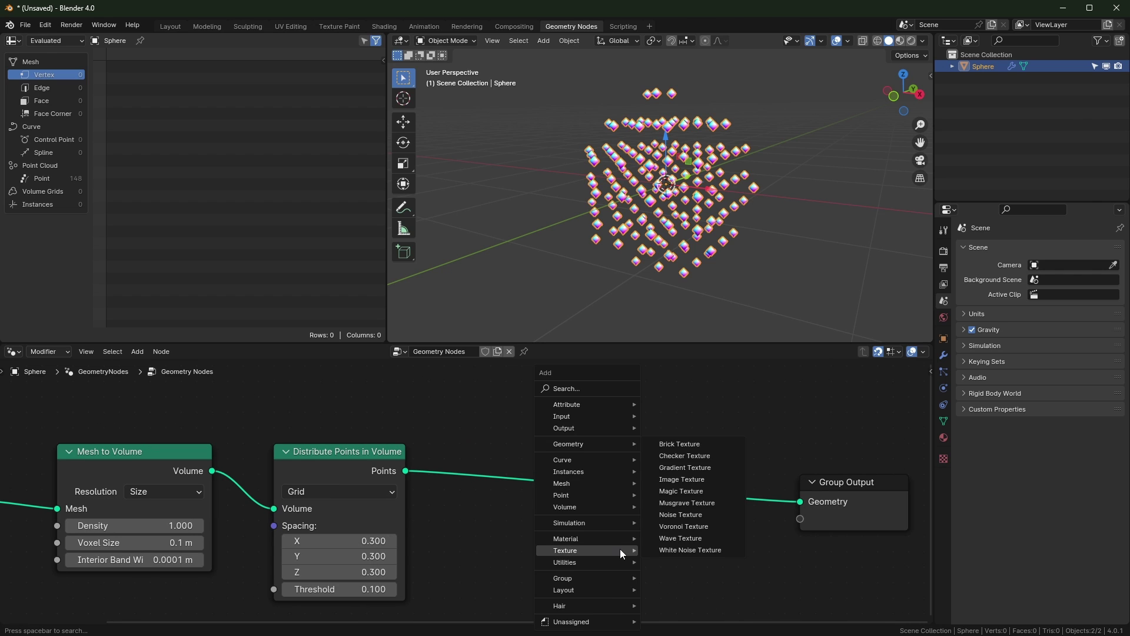
{"action": "type", "text": "instance on points"}
{"action": "key", "text": "Return"}
{"action": "left_click", "coordinate": [636, 468]}
Step: Add a Cube primitive node and feed its mesh into the Instance input of Instance on Points
{"action": "middle_click_drag", "start_coordinate": [544, 563], "coordinate": [568, 510]}
{"action": "key", "text": "shift+a"}
{"action": "type", "text": "cub"}
{"action": "key", "text": "Return"}
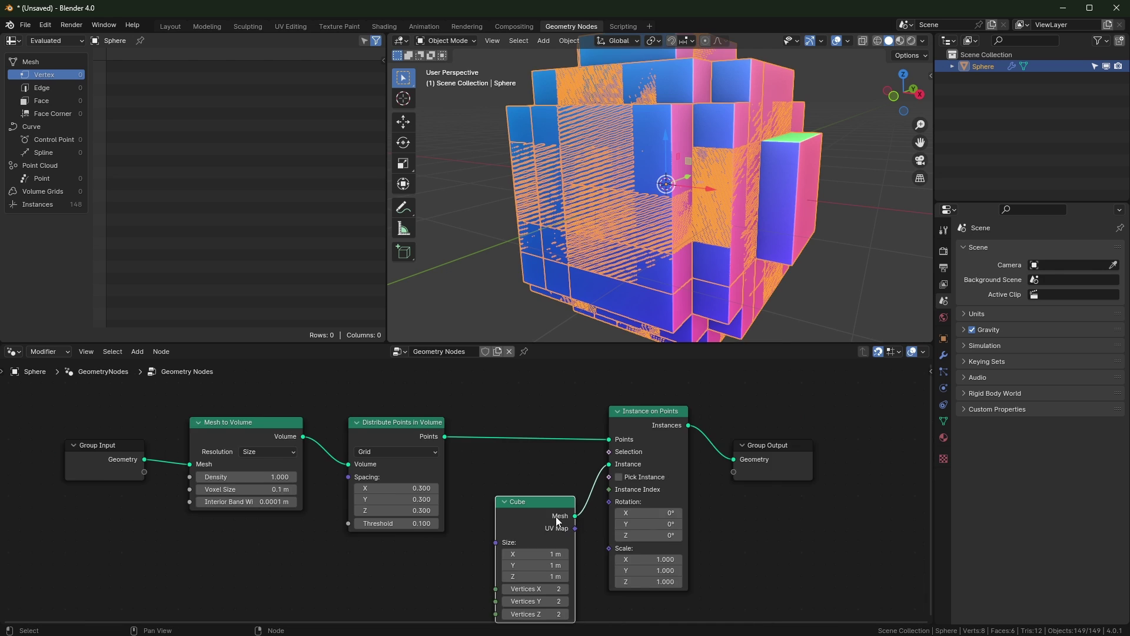
Step: Add a Value node below Mesh to Volume and set it to 0.1
{"action": "middle_click_drag", "start_coordinate": [506, 531], "coordinate": [589, 491]}
{"action": "scroll", "coordinate": [589, 491], "scroll_direction": "up", "scroll_amount": 2}
{"action": "middle_click_drag", "start_coordinate": [593, 429], "coordinate": [653, 458]}
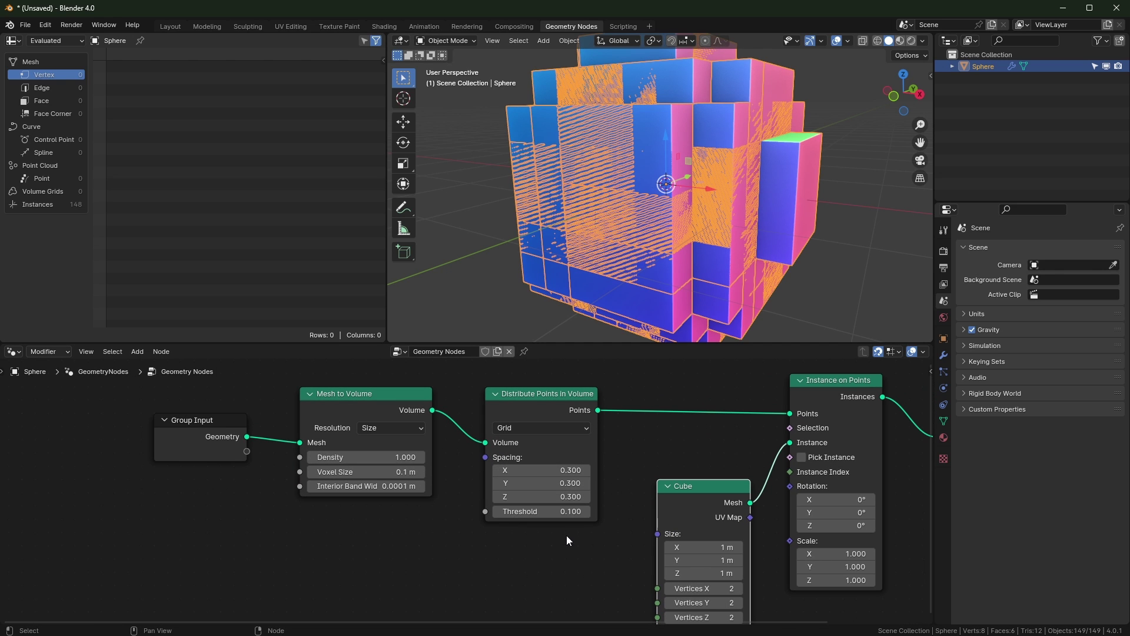
{"action": "key", "text": "shift+a"}
{"action": "type", "text": "vlaue"}
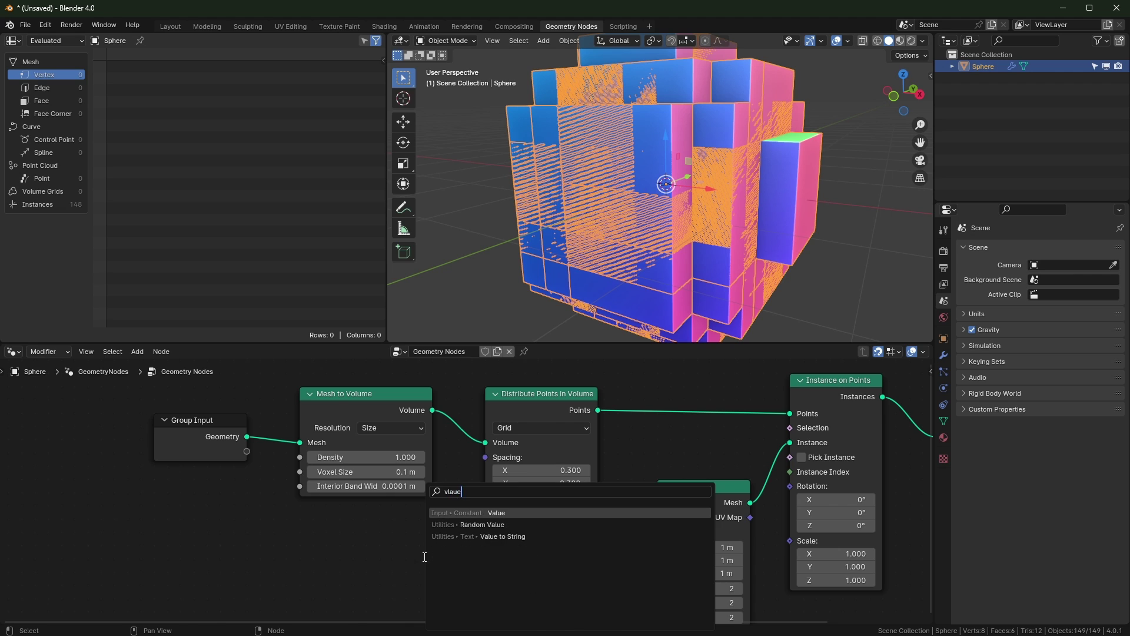
{"action": "key", "text": "Return"}
{"action": "left_click", "coordinate": [288, 527]}
{"action": "left_click", "coordinate": [332, 560]}
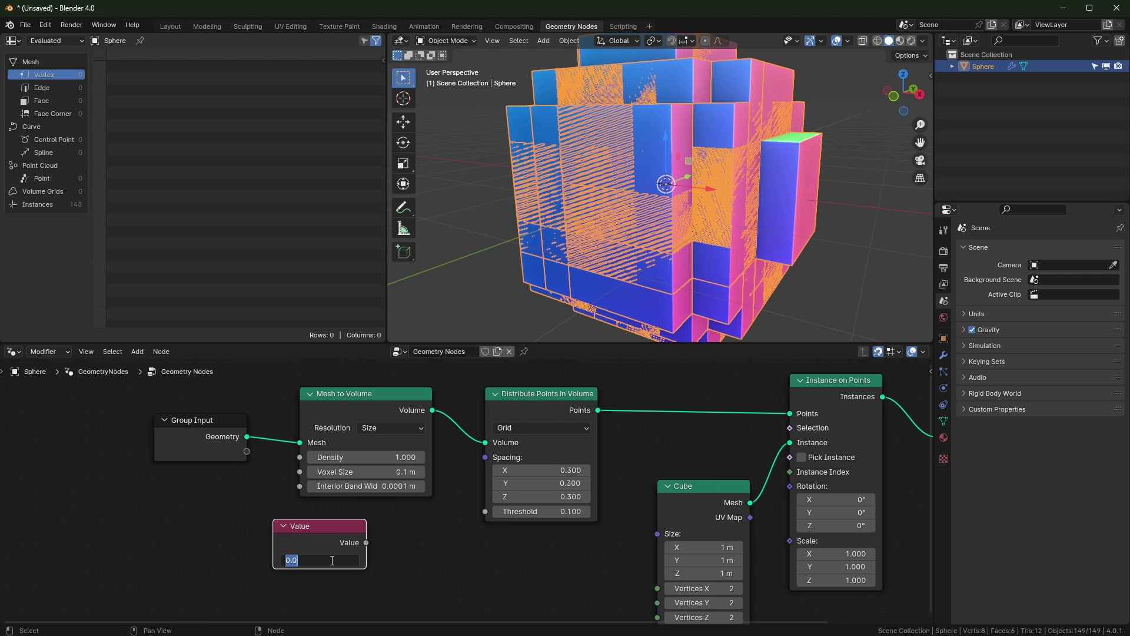
{"action": "type", "text": "0.1"}
{"action": "key", "text": "Return"}
Step: Connect the Value node to Voxel Size, point Spacing and instance Scale, and move the Cube node up
{"action": "left_click_drag", "start_coordinate": [367, 542], "coordinate": [485, 458]}
{"action": "left_click_drag", "start_coordinate": [360, 543], "coordinate": [792, 542]}
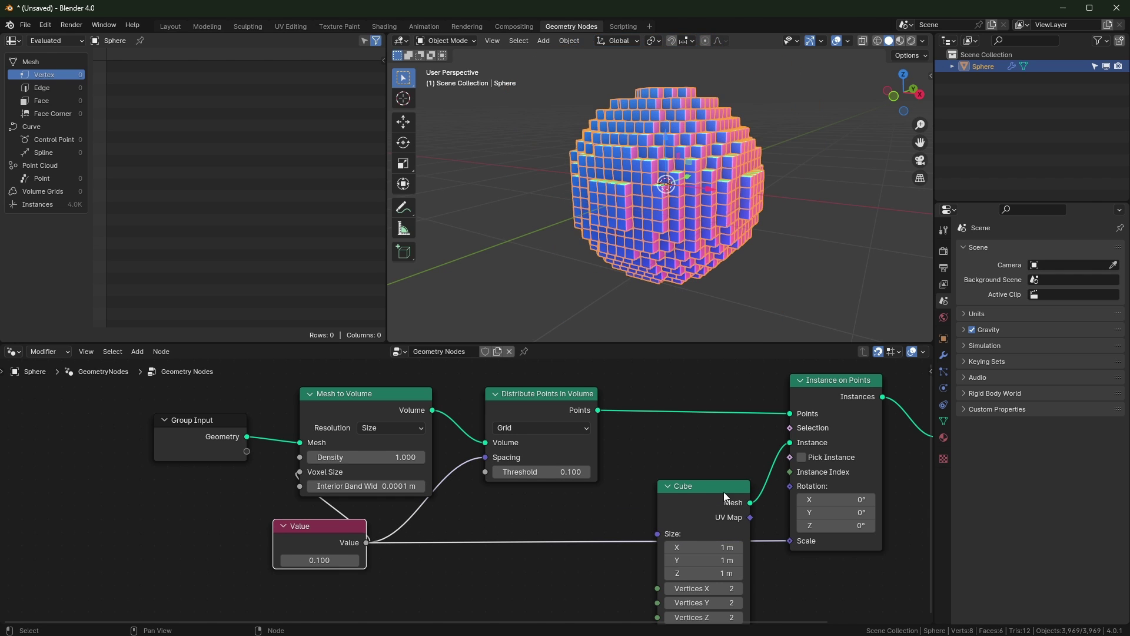
{"action": "left_click_drag", "start_coordinate": [723, 492], "coordinate": [723, 453]}
Step: Reduce the Cube node's X, Y and Z sizes together to leave small gaps between the instanced cubes
{"action": "scroll", "coordinate": [706, 234], "scroll_direction": "up", "scroll_amount": 3}
{"action": "middle_click_drag", "start_coordinate": [728, 240], "coordinate": [631, 231]}
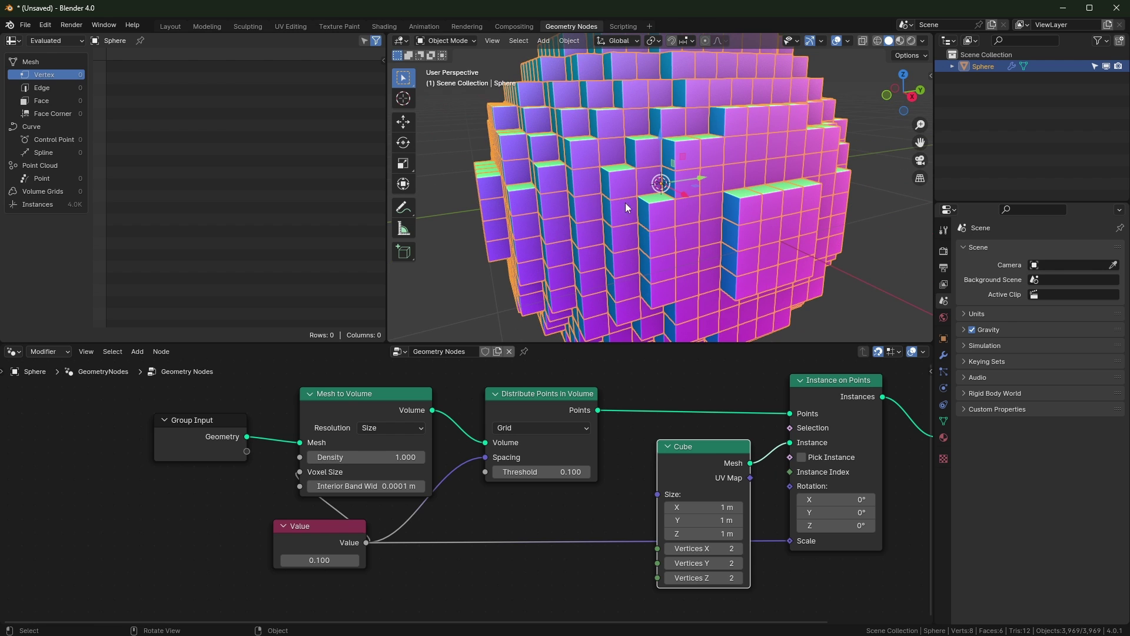
{"action": "left_click", "coordinate": [849, 213]}
{"action": "middle_click_drag", "start_coordinate": [848, 213], "coordinate": [595, 201]}
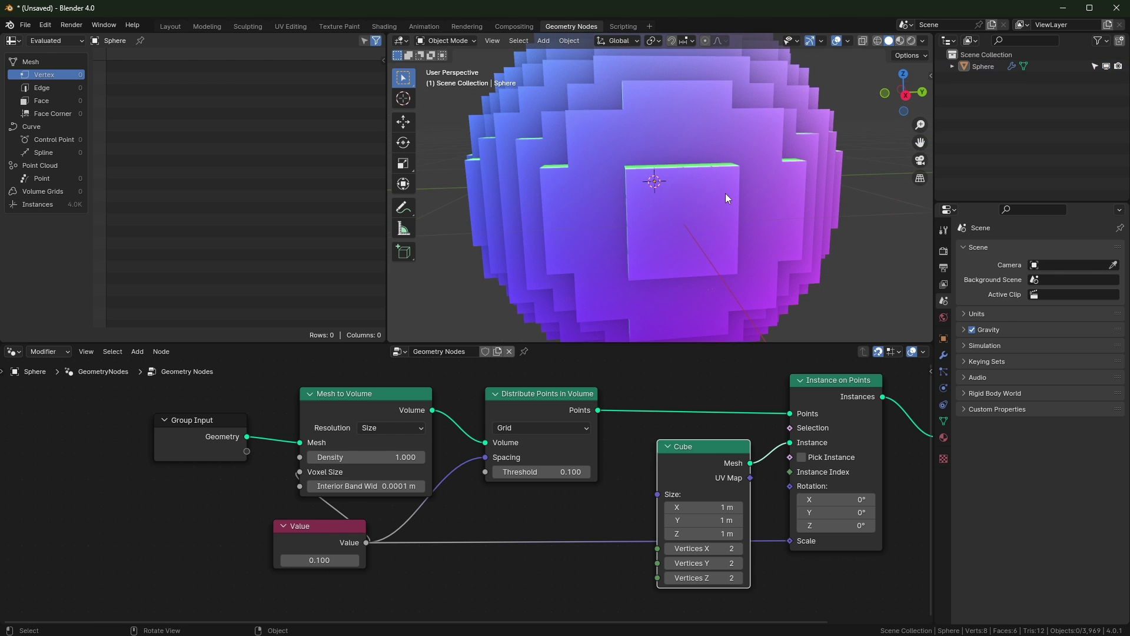
{"action": "scroll", "coordinate": [725, 194], "scroll_direction": "up", "scroll_amount": 2}
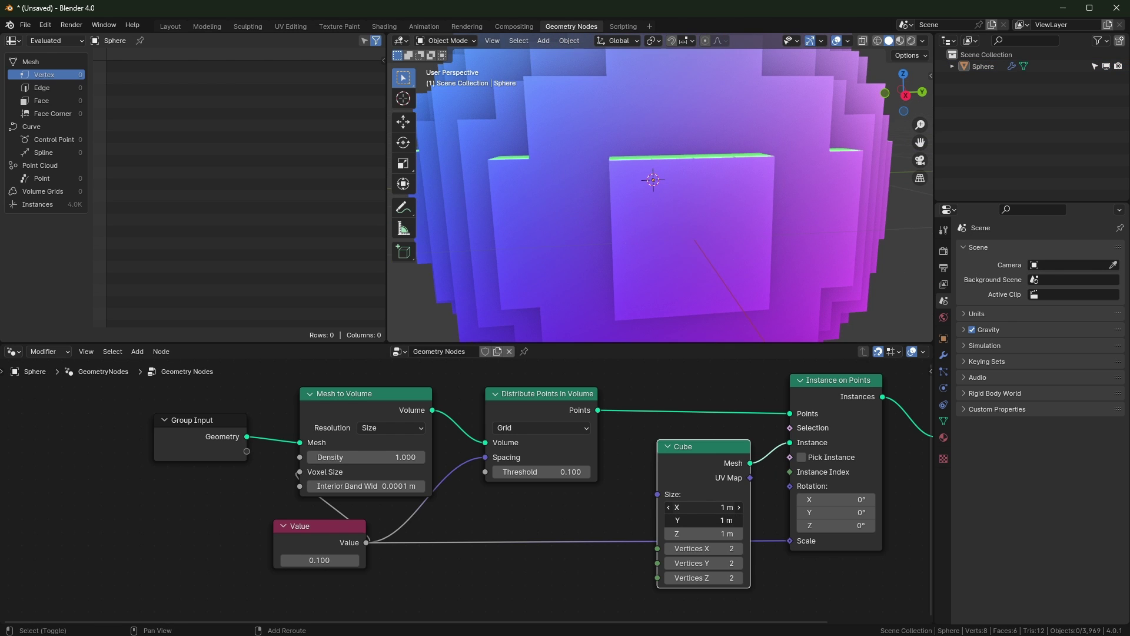
{"action": "left_click_drag", "start_coordinate": [714, 505], "coordinate": [677, 533], "text": "shift"}
Step: Collapse the Cube node and place it beside the Instance input of Instance on Points
{"action": "scroll", "coordinate": [603, 468], "scroll_direction": "down", "scroll_amount": 3}
{"action": "middle_click_drag", "start_coordinate": [603, 468], "coordinate": [521, 489]}
{"action": "left_click_drag", "start_coordinate": [539, 478], "coordinate": [552, 468]}
{"action": "left_click", "coordinate": [554, 466]}
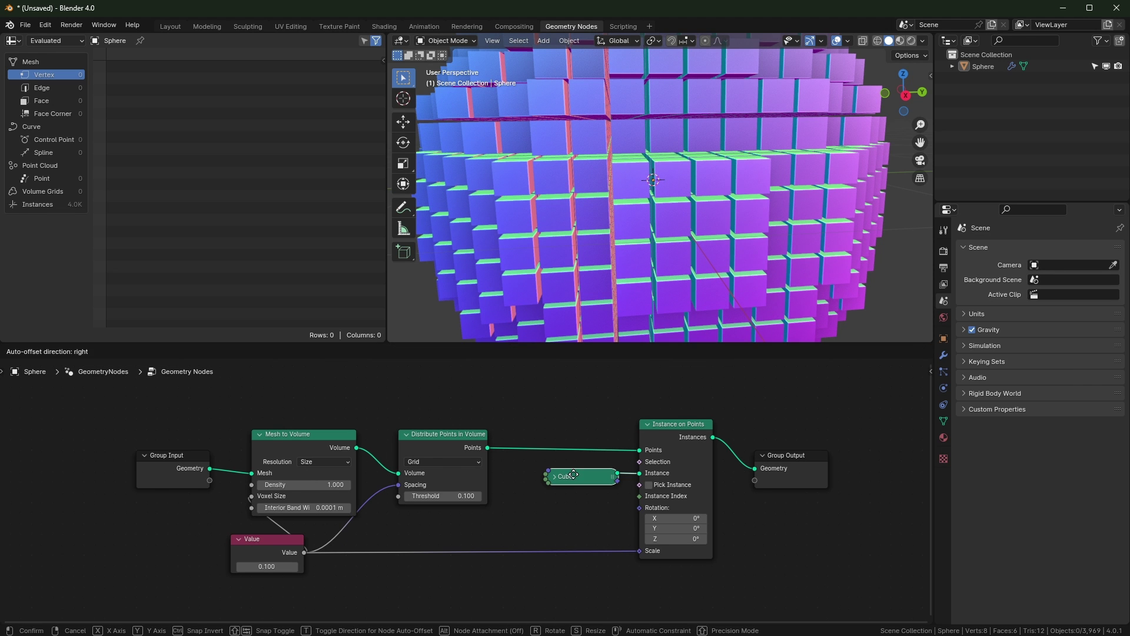
{"action": "middle_click_drag", "start_coordinate": [566, 212], "coordinate": [708, 238]}
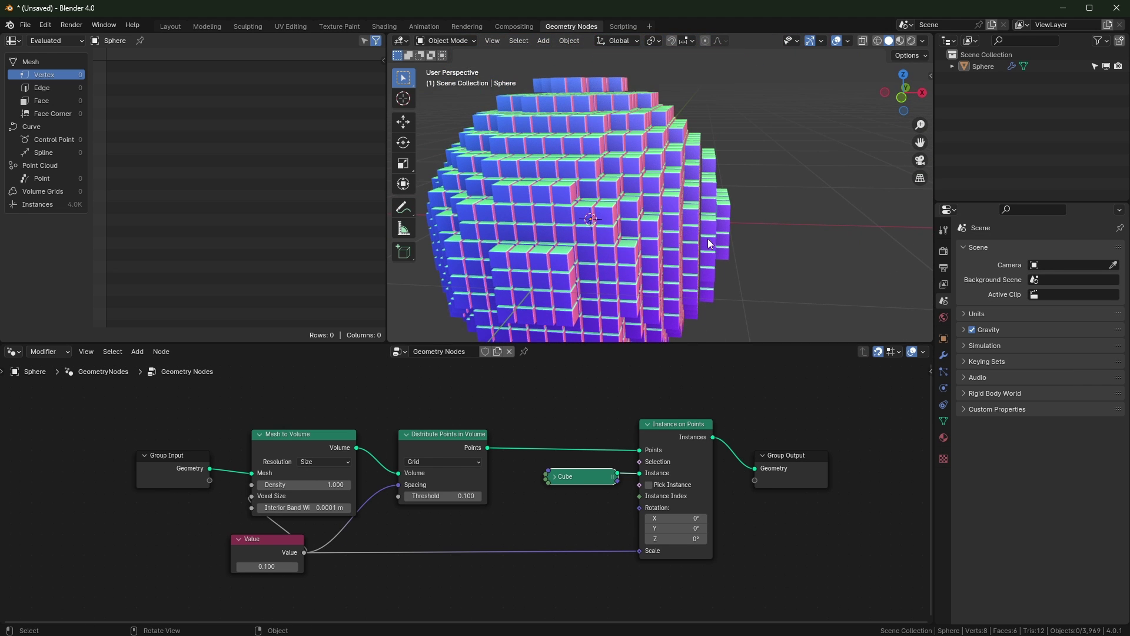
Step: Preview the distributed points and the original sphere through a Viewer node, and delete the Viewer
{"action": "middle_click_drag", "start_coordinate": [493, 437], "coordinate": [536, 454]}
{"action": "left_click", "coordinate": [524, 456], "text": "ctrl+shift"}
{"action": "left_click_drag", "start_coordinate": [592, 463], "coordinate": [601, 419]}
{"action": "middle_click_drag", "start_coordinate": [490, 416], "coordinate": [538, 428]}
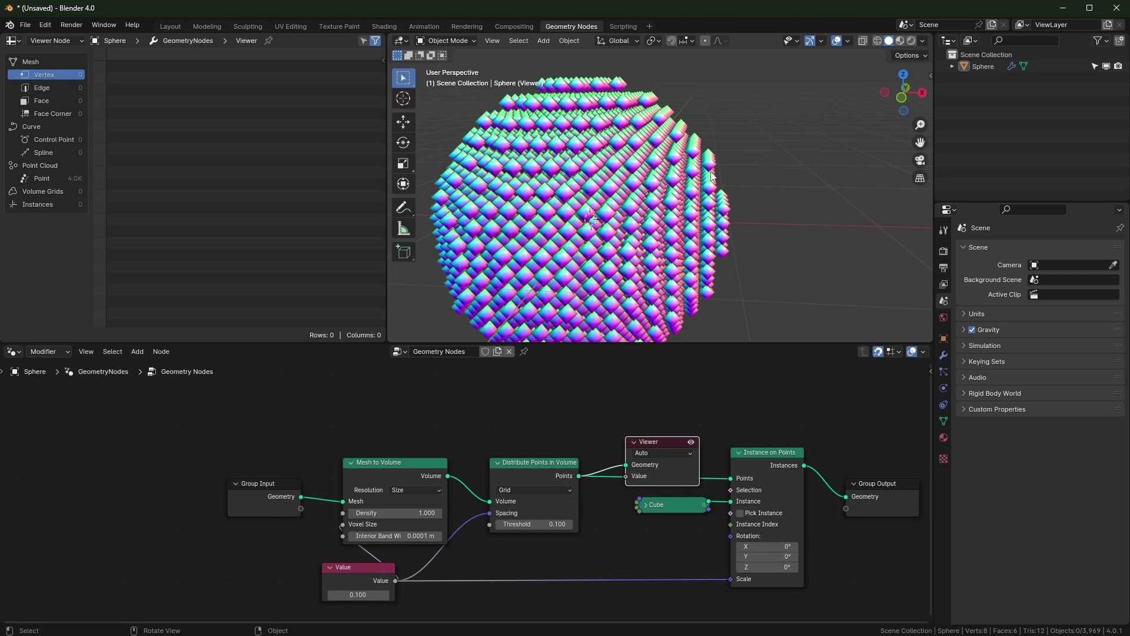
{"action": "left_click", "coordinate": [274, 487], "text": "ctrl+shift"}
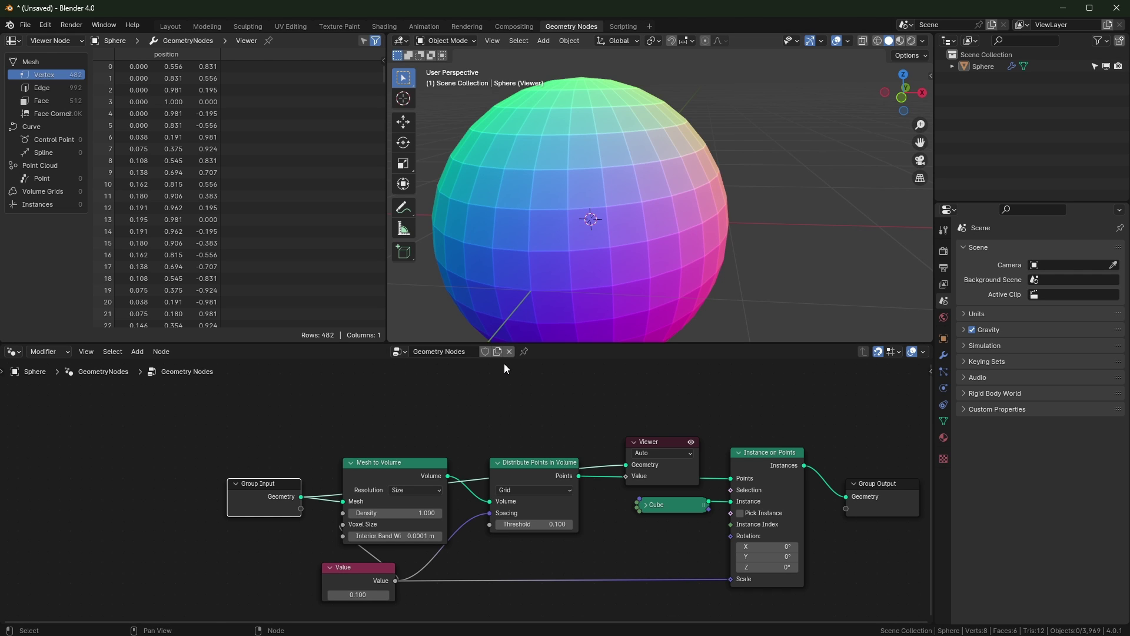
{"action": "left_click", "coordinate": [671, 440]}
{"action": "key", "text": "Delete"}
Step: Add a Geometry Proximity node above Distribute Points in Volume and connect the Group Input geometry to its Target
{"action": "key", "text": "shift+a"}
{"action": "type", "text": "prox"}
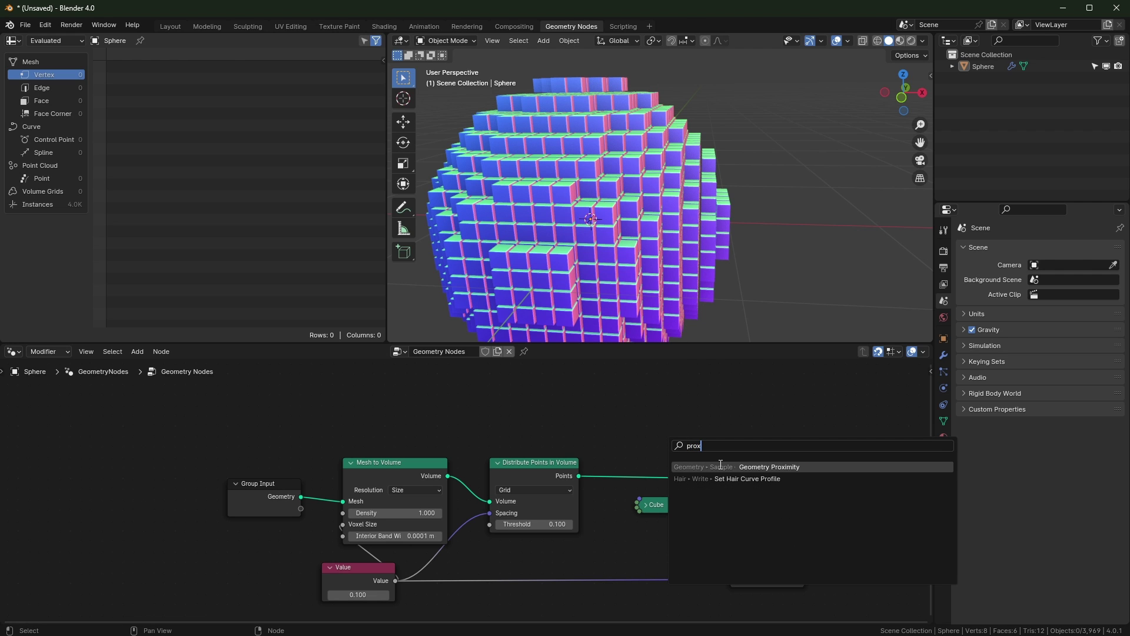
{"action": "left_click", "coordinate": [720, 467]}
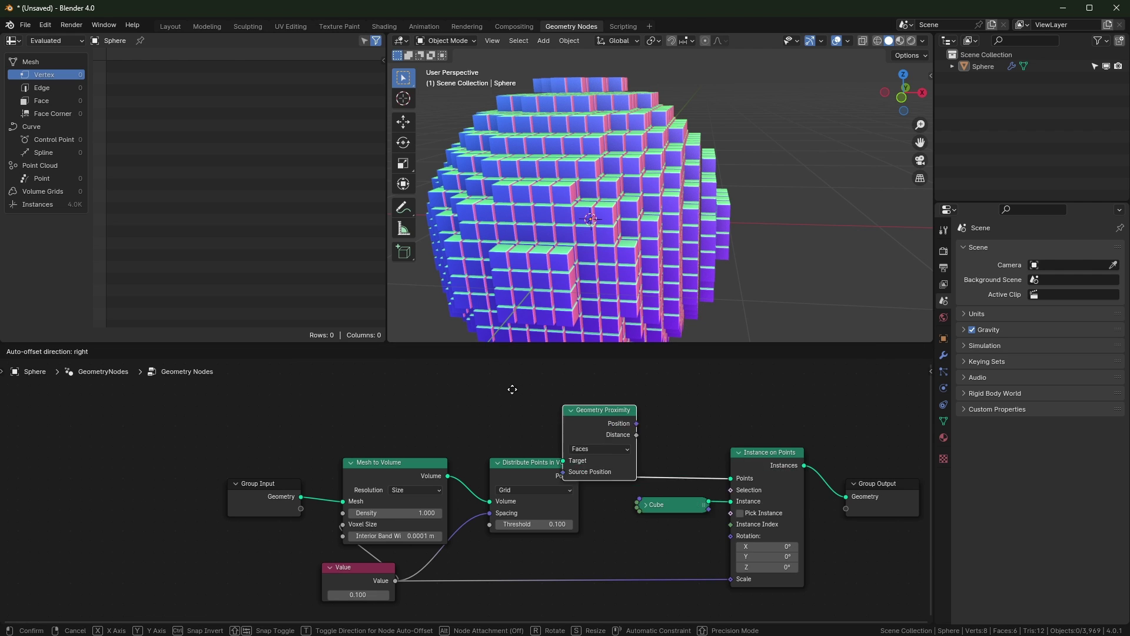
{"action": "left_click", "coordinate": [515, 390]}
{"action": "left_click_drag", "start_coordinate": [297, 536], "coordinate": [511, 447]}
Step: Move the Cube, Instance on Points and Group Output nodes right to make room after Distribute Points in Volume
{"action": "middle_click_drag", "start_coordinate": [654, 444], "coordinate": [585, 411]}
{"action": "left_click_drag", "start_coordinate": [585, 411], "coordinate": [789, 530]}
{"action": "key", "text": "g"}
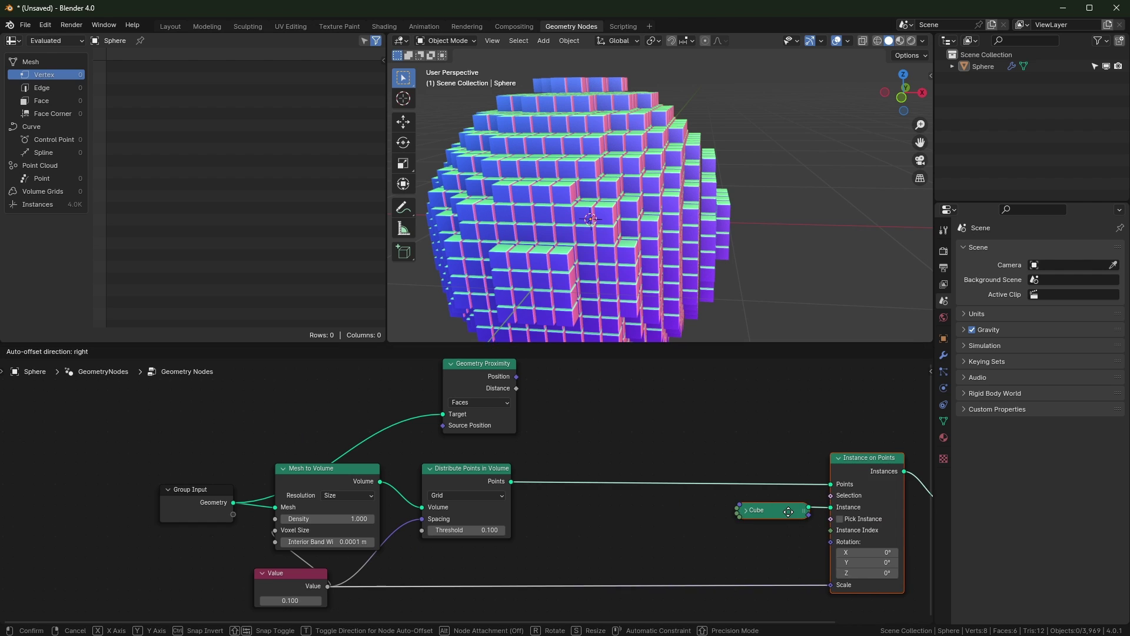
{"action": "left_click", "coordinate": [925, 518]}
{"action": "left_click", "coordinate": [637, 442]}
{"action": "scroll", "coordinate": [638, 442], "scroll_direction": "up", "scroll_amount": 1}
Step: Insert a Delete Geometry node between Distribute Points in Volume and Instance on Points
{"action": "key", "text": "shift+a"}
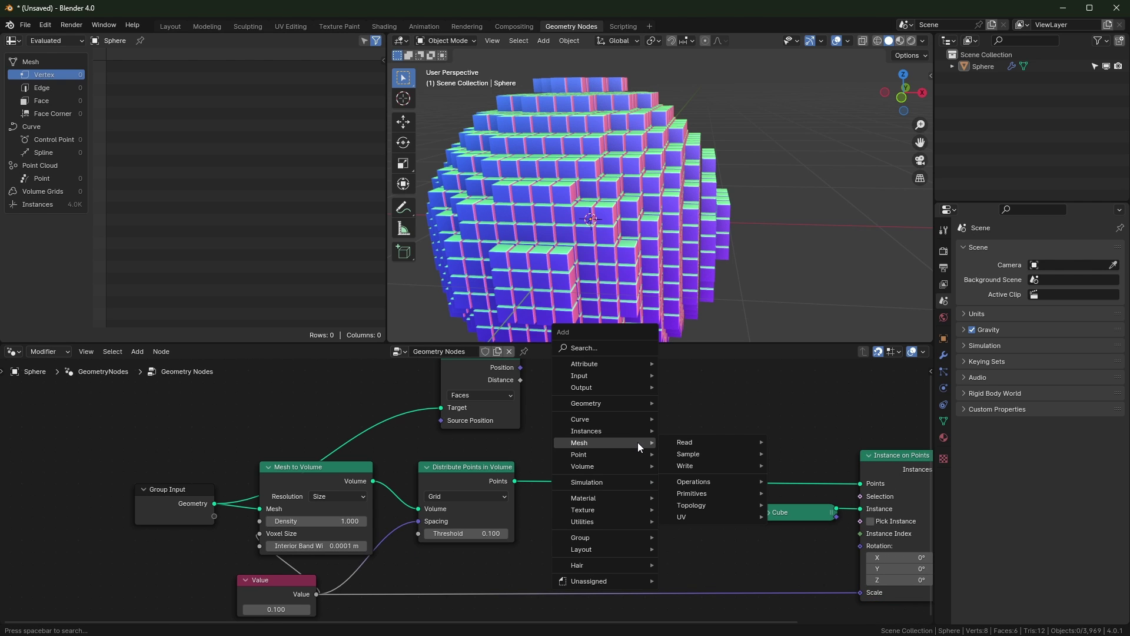
{"action": "type", "text": "dele"}
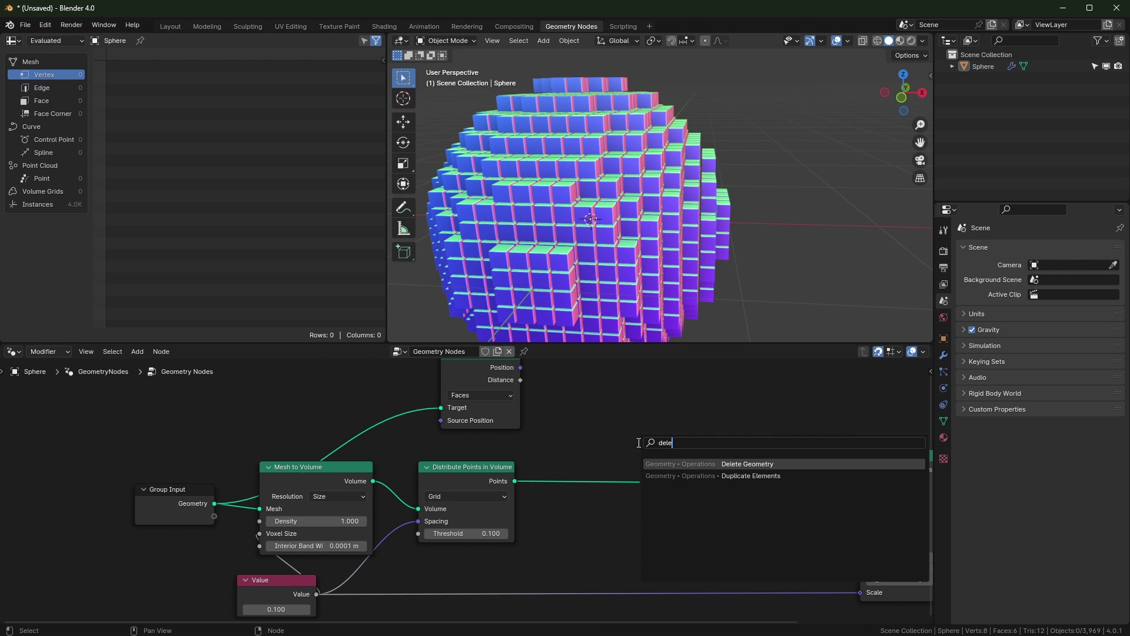
{"action": "left_click", "coordinate": [669, 463]}
{"action": "left_click", "coordinate": [623, 451]}
{"action": "key", "text": "Home"}
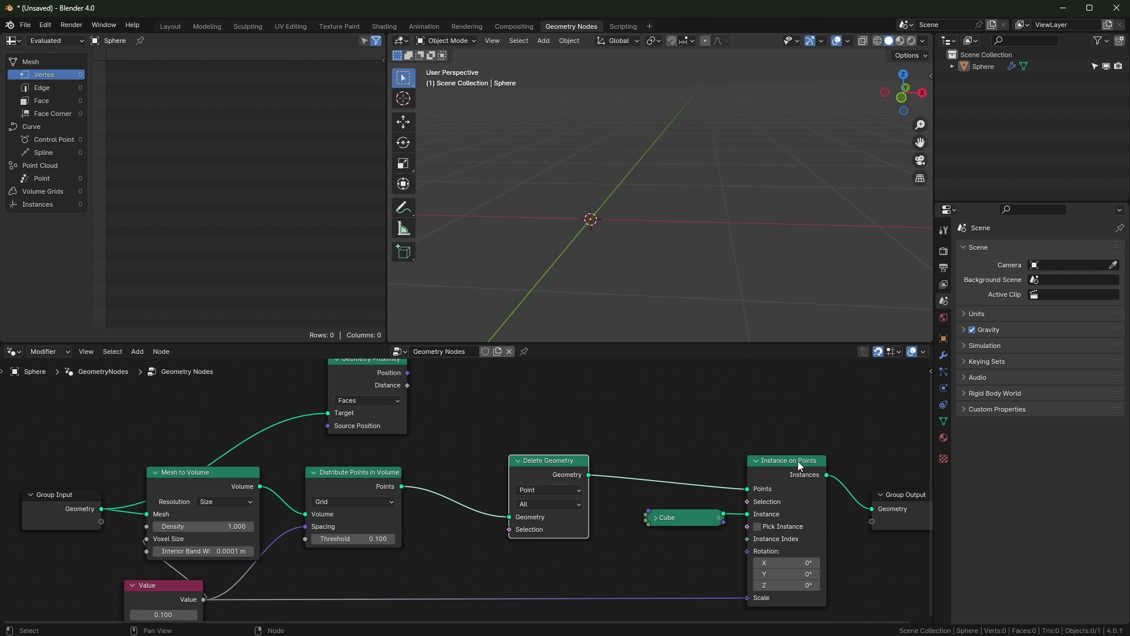
Step: Mute the Instance on Points node and check the Delete Geometry domain options, keeping Point
{"action": "left_click", "coordinate": [799, 469]}
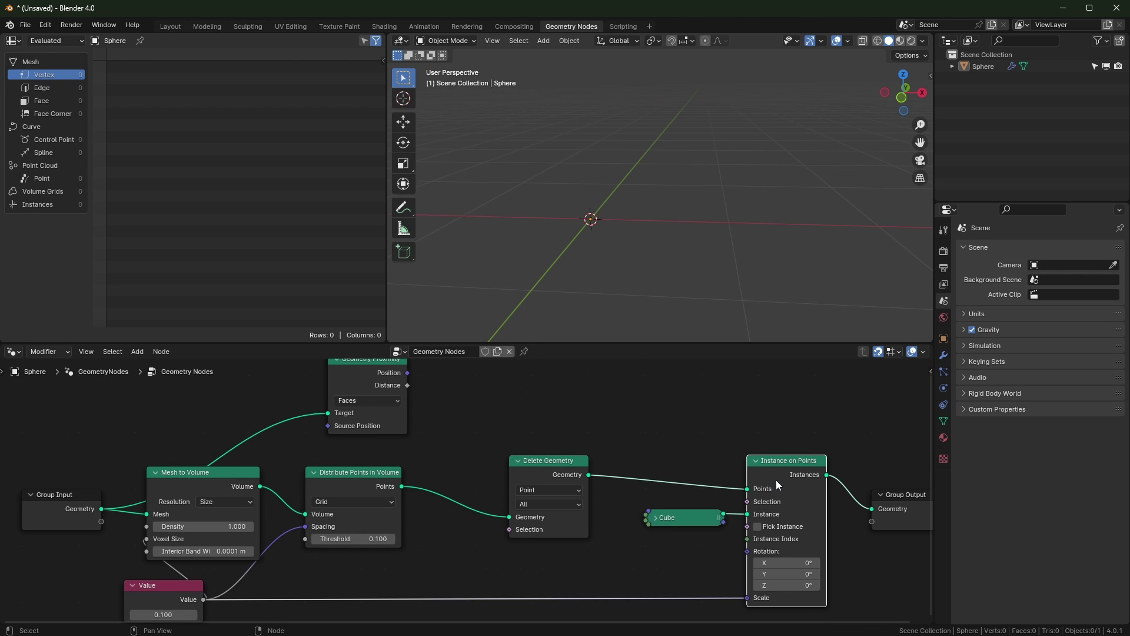
{"action": "key", "text": "m"}
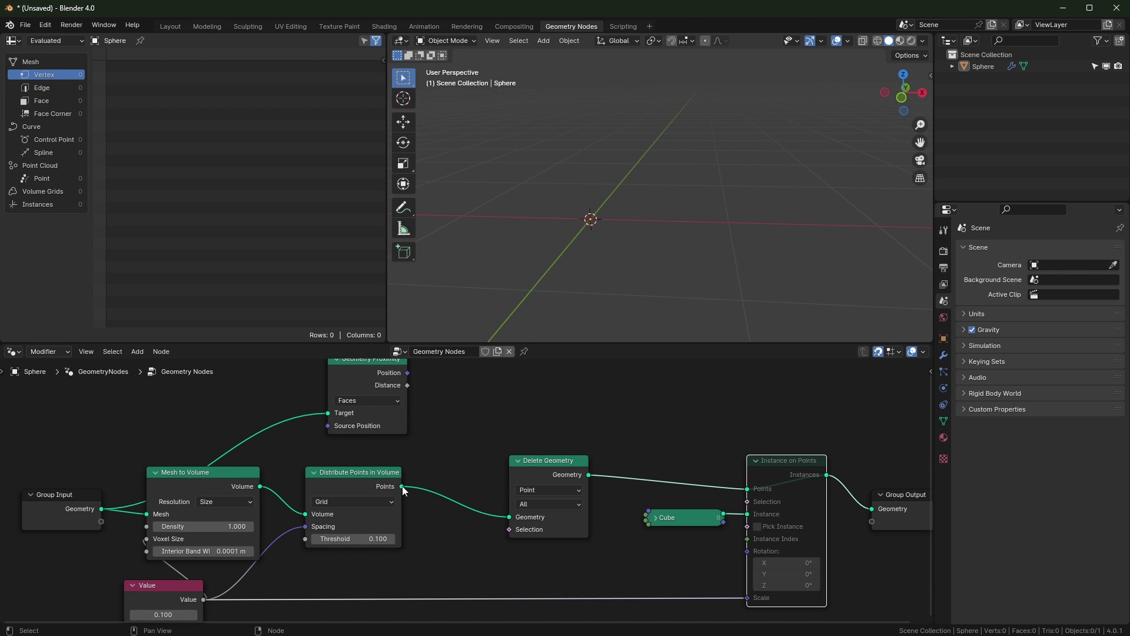
{"action": "scroll", "coordinate": [406, 489], "scroll_direction": "up", "scroll_amount": 2}
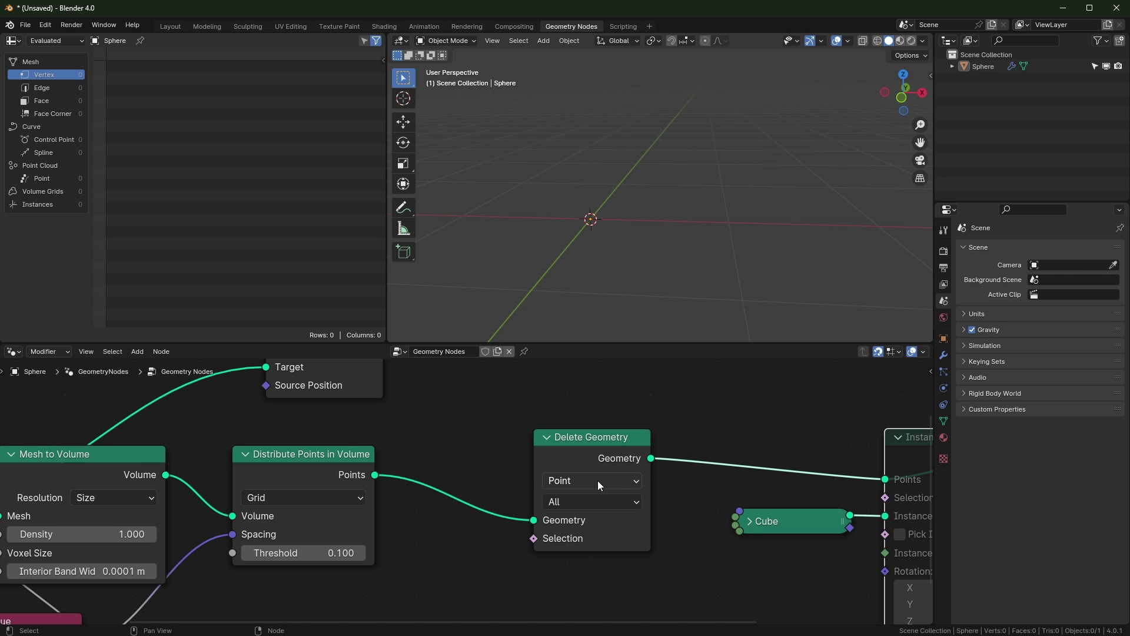
{"action": "middle_click_drag", "start_coordinate": [598, 480], "coordinate": [489, 472]}
{"action": "left_click", "coordinate": [474, 472]}
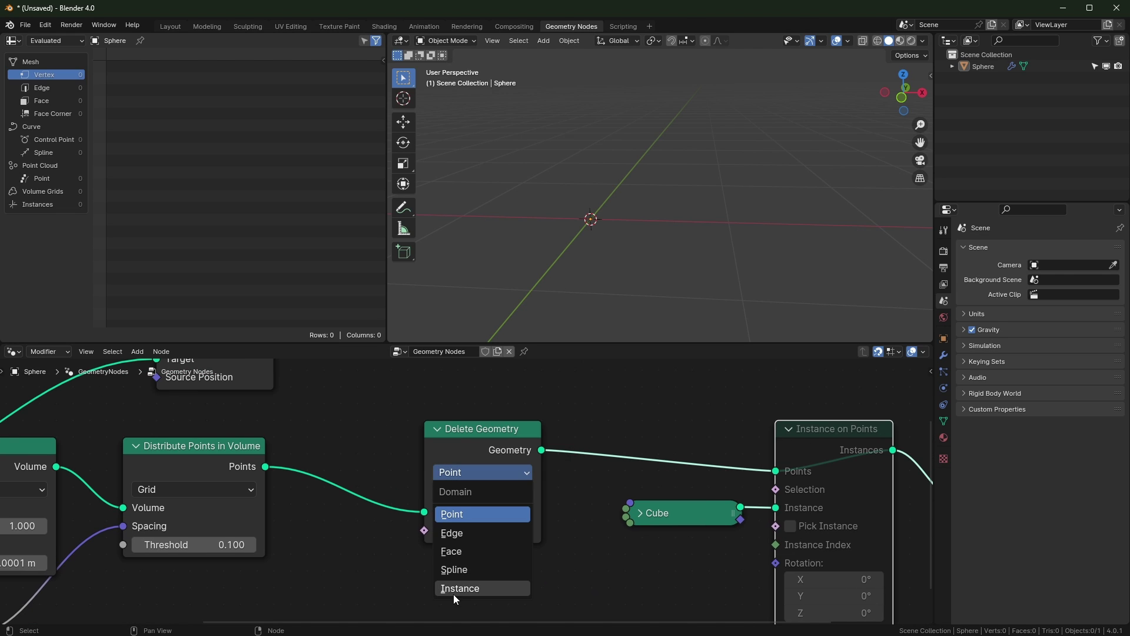
{"action": "scroll", "coordinate": [376, 485], "scroll_direction": "down", "scroll_amount": 1}
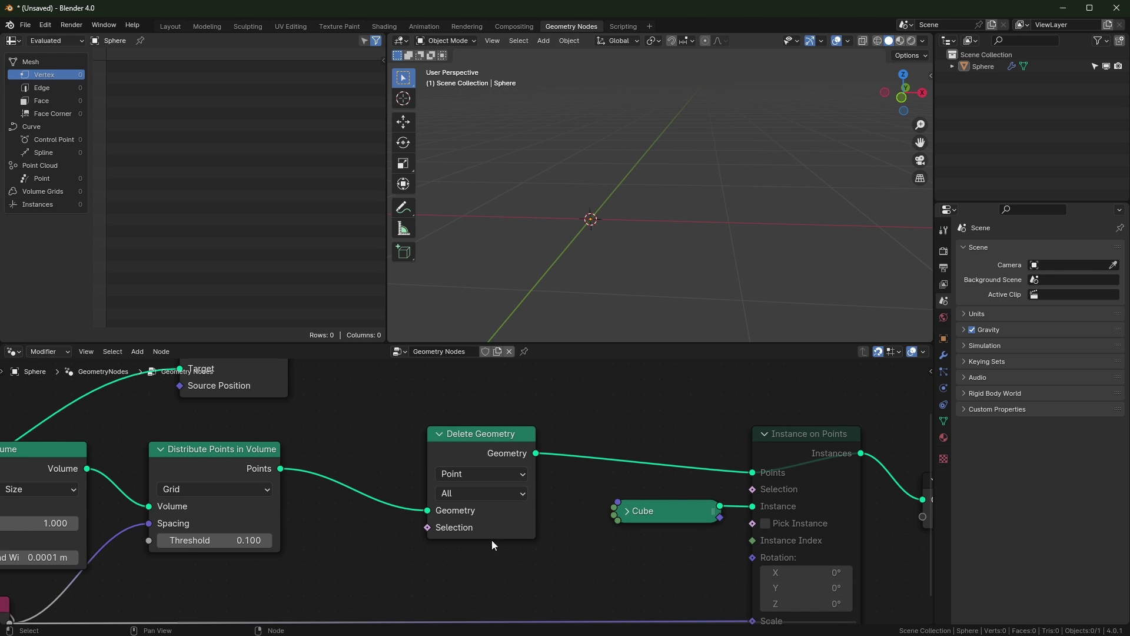
{"action": "key", "text": "Home"}
{"action": "mouse_move", "coordinate": [478, 449]}
{"action": "middle_mouse_down"}
{"action": "mouse_move", "coordinate": [519, 462]}
{"action": "mouse_move", "coordinate": [549, 449]}
{"action": "mouse_move", "coordinate": [496, 440]}
{"action": "middle_mouse_up"}
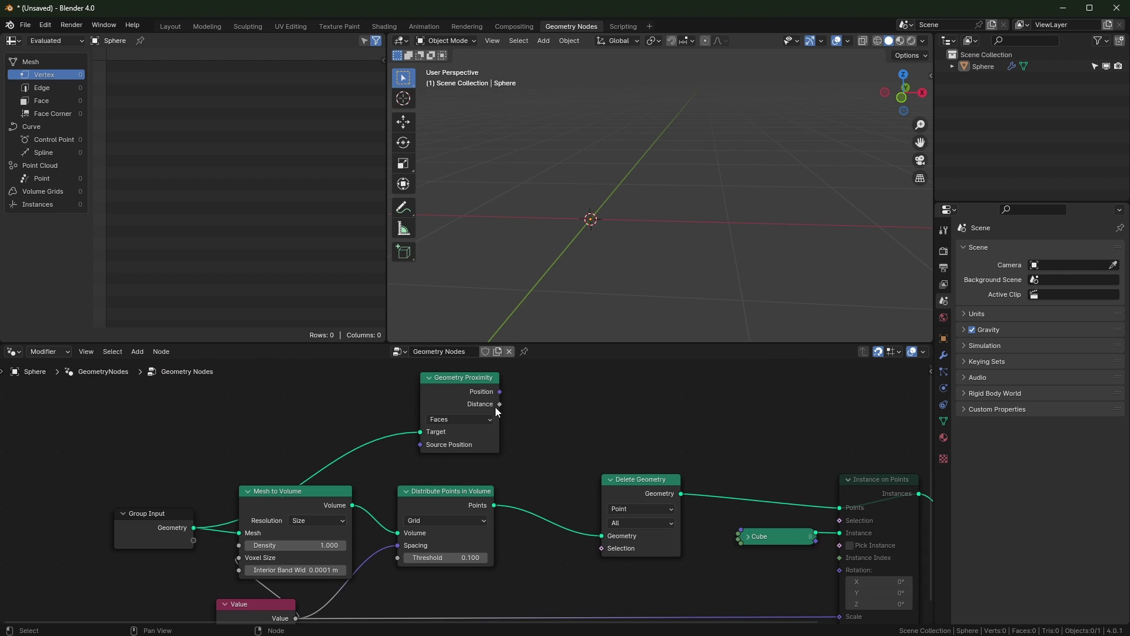
Step: Link the Geometry Proximity Distance to a new Greater Than compare node placed beside it
{"action": "left_click_drag", "start_coordinate": [500, 404], "coordinate": [582, 401]}
{"action": "type", "text": "greater"}
{"action": "key", "text": "Return"}
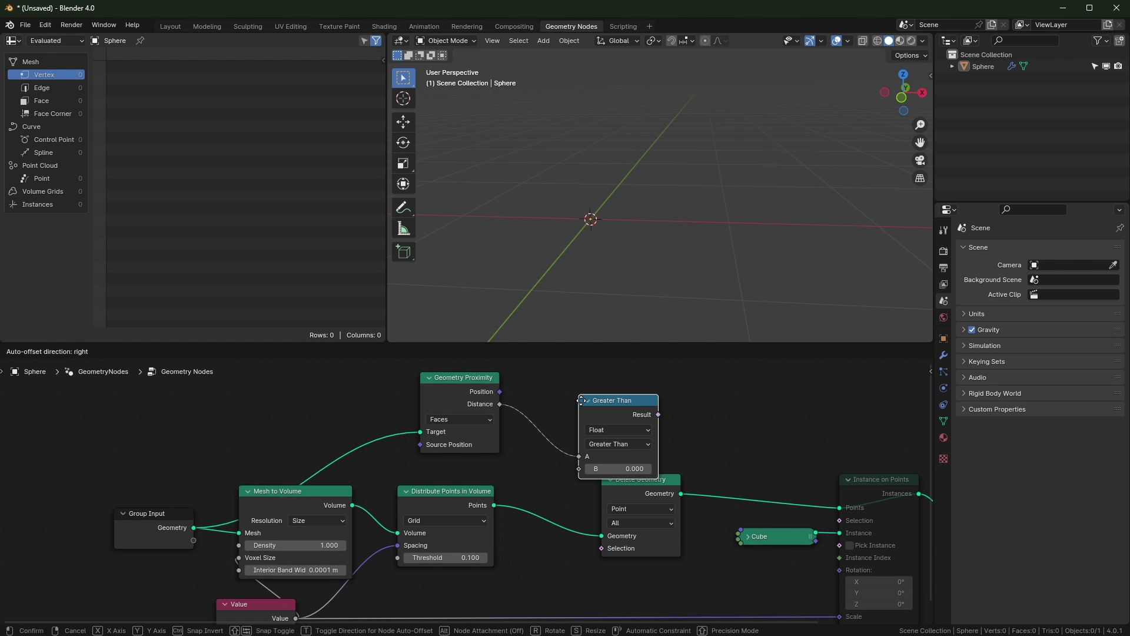
{"action": "left_click", "coordinate": [546, 379]}
{"action": "middle_click_drag", "start_coordinate": [533, 444], "coordinate": [539, 440]}
{"action": "left_click_drag", "start_coordinate": [571, 376], "coordinate": [560, 380]}
{"action": "middle_click_drag", "start_coordinate": [435, 511], "coordinate": [445, 489]}
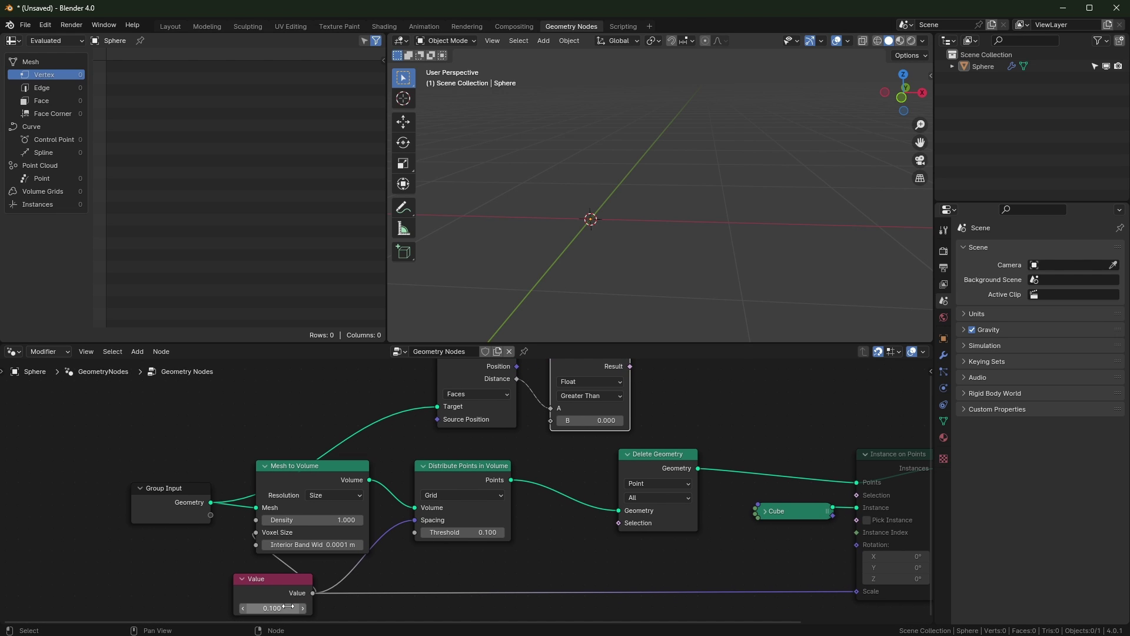
Step: Connect the Value node to Greater Than's B input and its Result to the Delete Geometry Selection
{"action": "left_click_drag", "start_coordinate": [312, 592], "coordinate": [550, 420]}
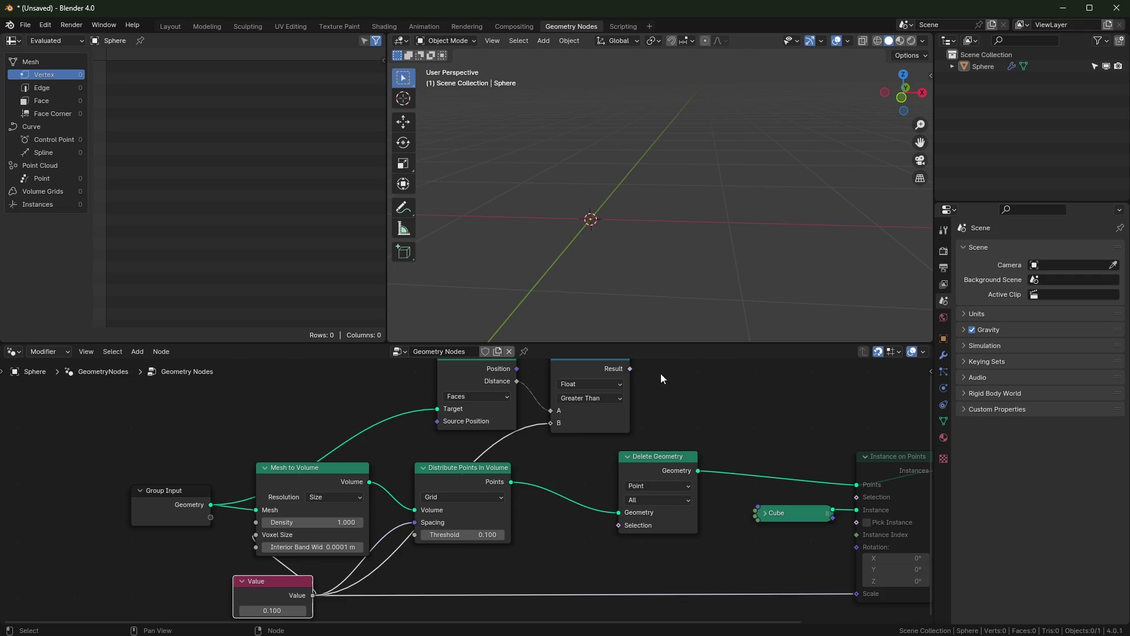
{"action": "middle_click_drag", "start_coordinate": [648, 378], "coordinate": [620, 392]}
{"action": "left_click_drag", "start_coordinate": [601, 383], "coordinate": [590, 540]}
{"action": "left_click_drag", "start_coordinate": [641, 473], "coordinate": [653, 473]}
Step: Examine the remaining points from several angles and toggle muting on Delete Geometry to compare with and without it
{"action": "mouse_move", "coordinate": [751, 254]}
{"action": "middle_mouse_down"}
{"action": "mouse_move", "coordinate": [836, 238]}
{"action": "mouse_move", "coordinate": [775, 228]}
{"action": "mouse_move", "coordinate": [803, 230]}
{"action": "mouse_move", "coordinate": [765, 247]}
{"action": "middle_mouse_up"}
{"action": "scroll", "coordinate": [725, 247], "scroll_direction": "up", "scroll_amount": 1}
{"action": "middle_click_drag", "start_coordinate": [668, 247], "coordinate": [699, 147], "text": "shift"}
{"action": "scroll", "coordinate": [748, 230], "scroll_direction": "down", "scroll_amount": 6}
{"action": "middle_click_drag", "start_coordinate": [670, 258], "coordinate": [645, 318]}
{"action": "middle_click_drag", "start_coordinate": [662, 221], "coordinate": [658, 300]}
{"action": "scroll", "coordinate": [658, 312], "scroll_direction": "up", "scroll_amount": 5}
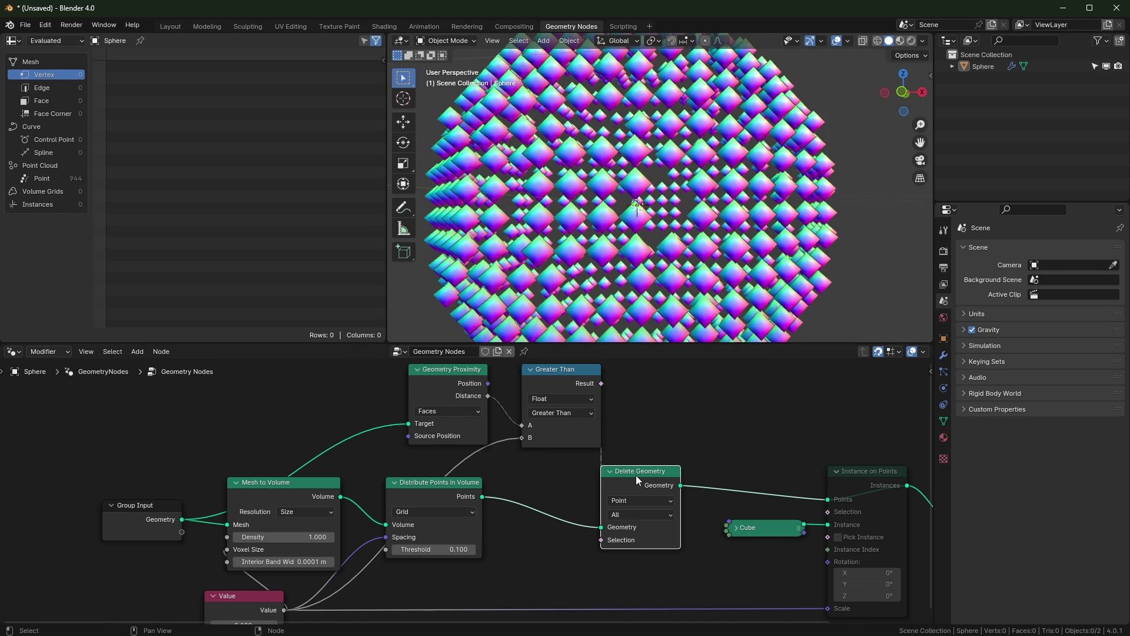
{"action": "middle_click_drag", "start_coordinate": [700, 257], "coordinate": [619, 486]}
{"action": "key", "text": "m"}
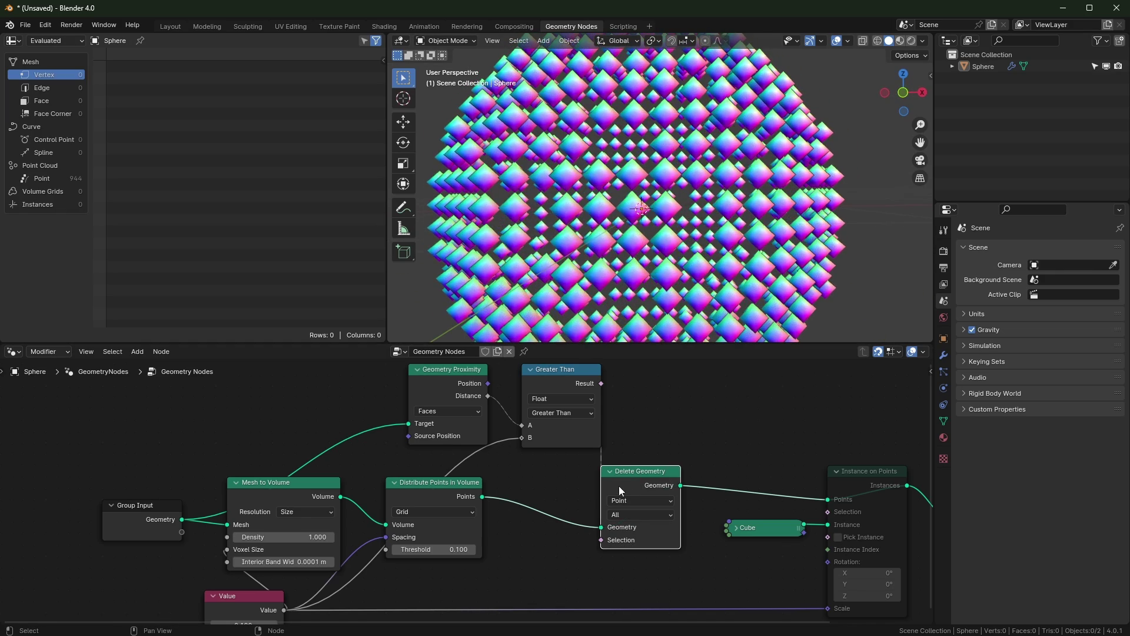
{"action": "key", "text": "m"}
{"action": "key", "text": "m"}
Step: Shift the Delete Geometry node slightly right, away from the Greater Than node
{"action": "scroll", "coordinate": [526, 526], "scroll_direction": "up", "scroll_amount": 1}
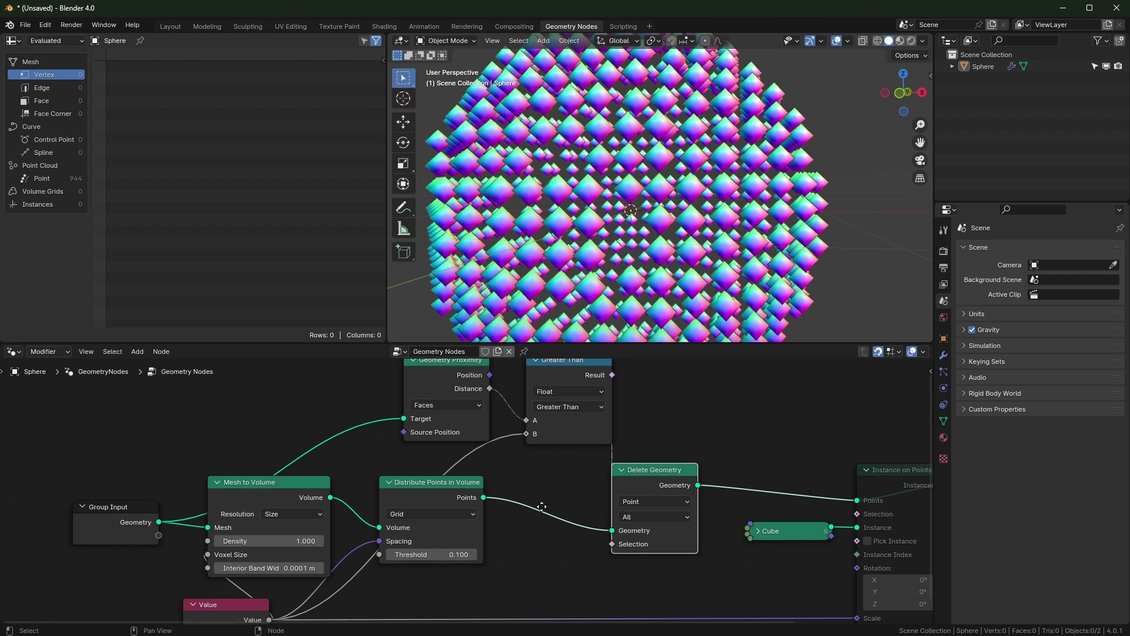
{"action": "middle_click_drag", "start_coordinate": [526, 526], "coordinate": [646, 508]}
{"action": "scroll", "coordinate": [687, 442], "scroll_direction": "down", "scroll_amount": 1}
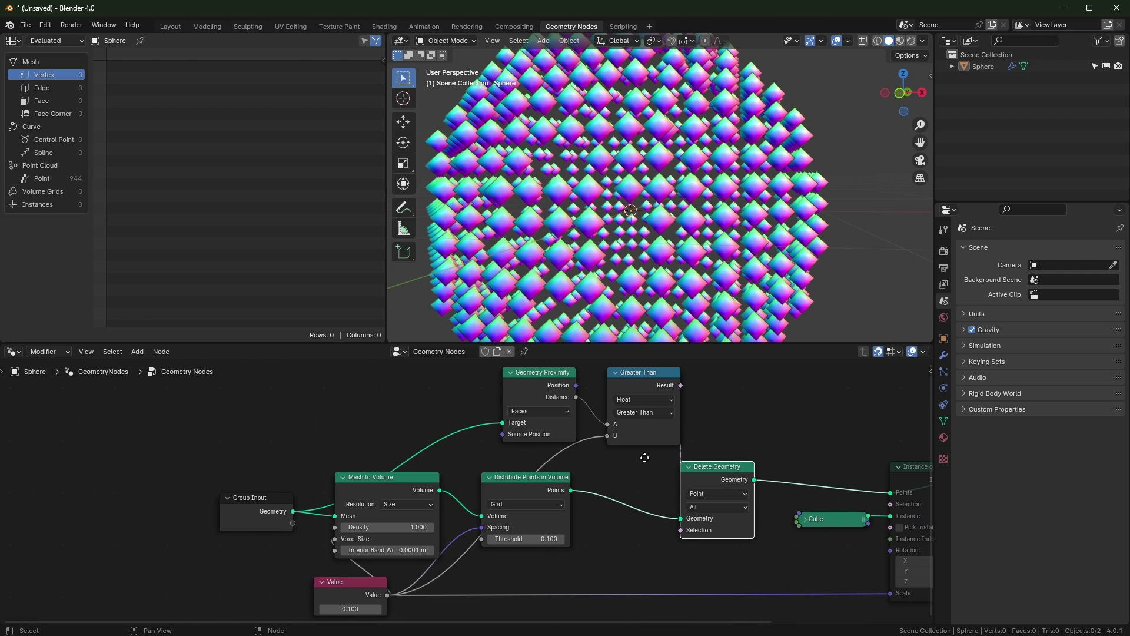
{"action": "mouse_move", "coordinate": [644, 456]}
{"action": "middle_mouse_down"}
{"action": "mouse_move", "coordinate": [634, 459]}
{"action": "mouse_move", "coordinate": [650, 446]}
{"action": "middle_mouse_up"}
{"action": "left_click_drag", "start_coordinate": [690, 496], "coordinate": [711, 496]}
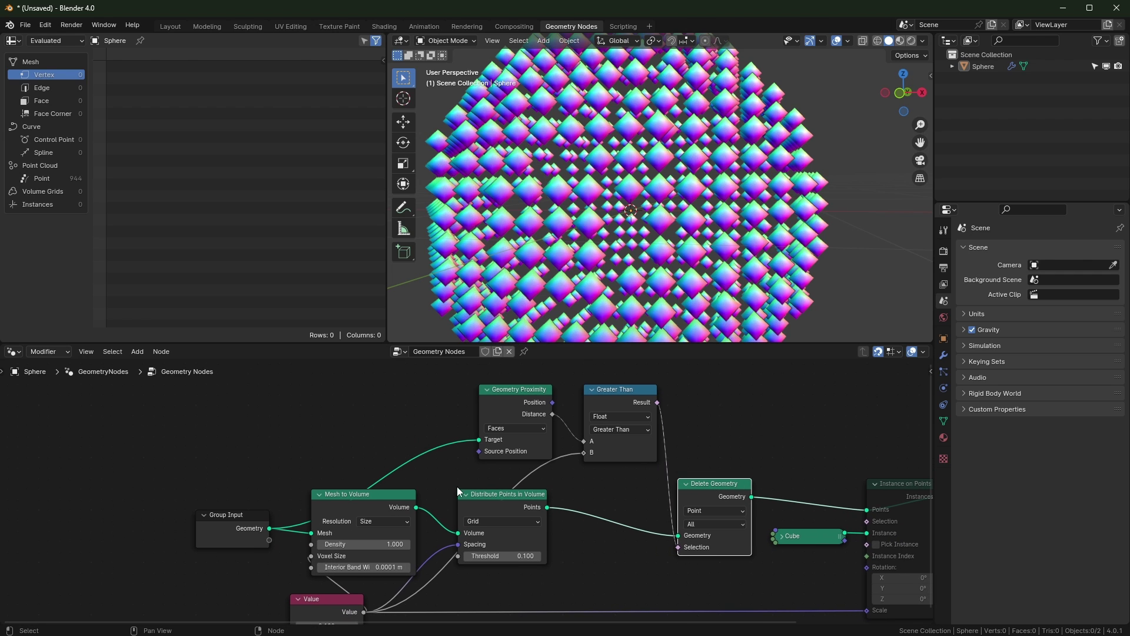
Step: Preview the Mesh to Volume and Distribute Points in Volume outputs through a Viewer node, and delete the Viewer
{"action": "left_click", "coordinate": [360, 500]}
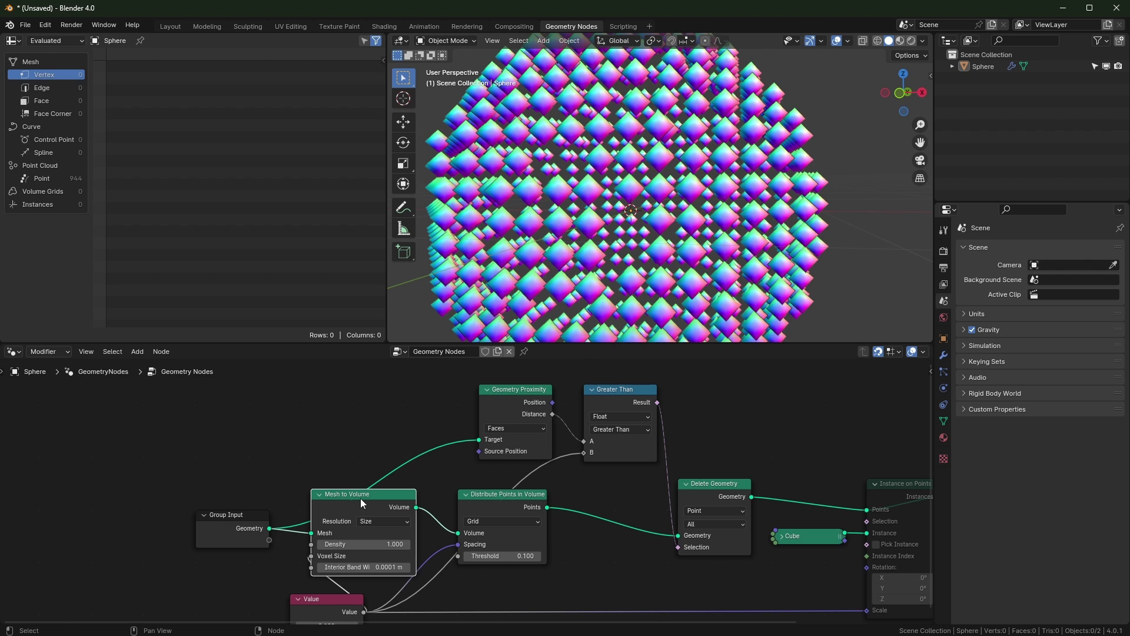
{"action": "left_click", "coordinate": [361, 498], "text": "ctrl+shift"}
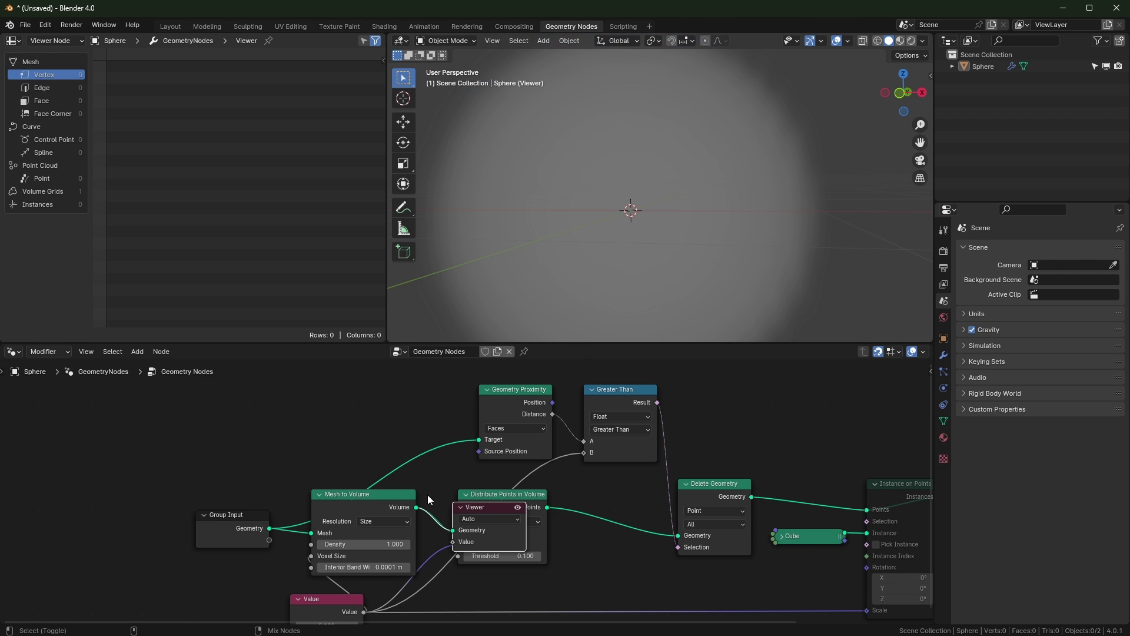
{"action": "left_click", "coordinate": [523, 496], "text": "ctrl+shift"}
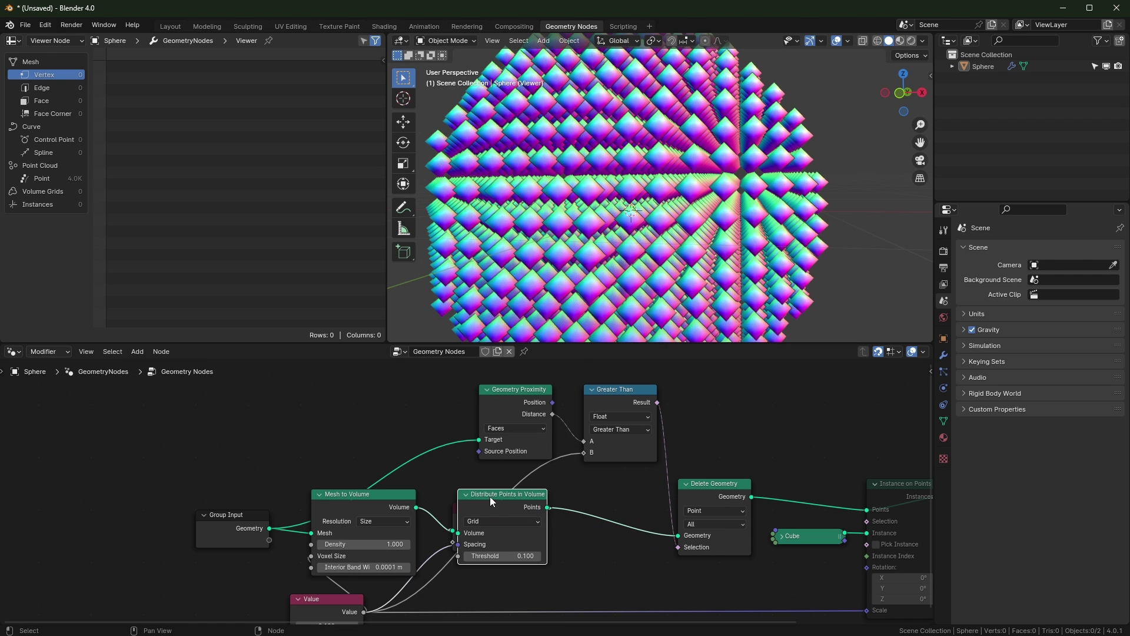
{"action": "left_click", "coordinate": [456, 516]}
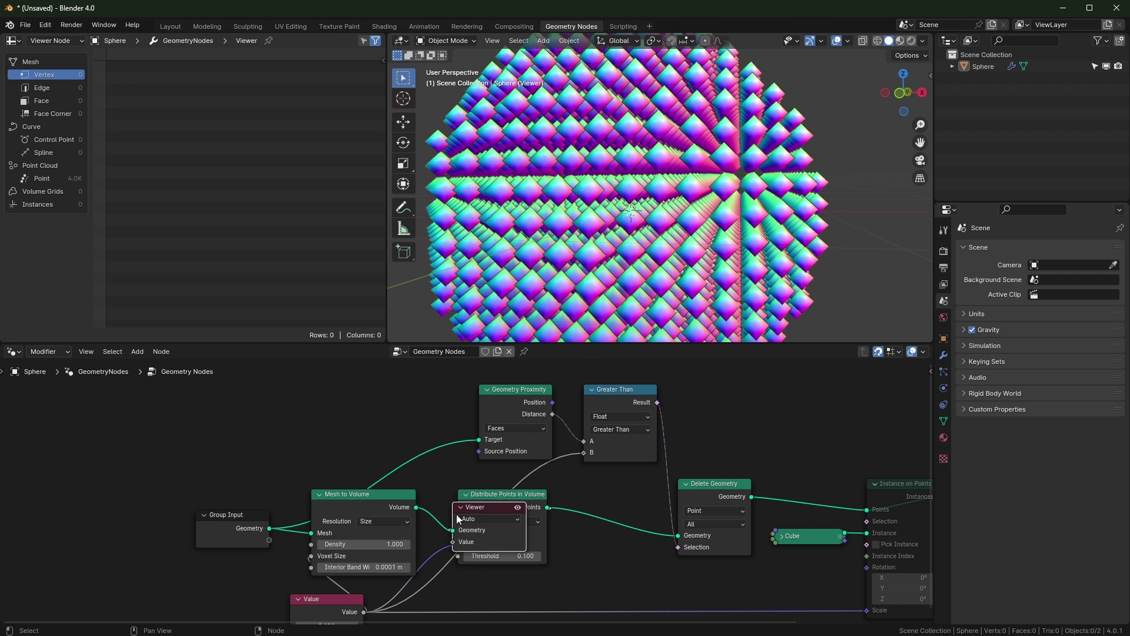
{"action": "key", "text": "Delete"}
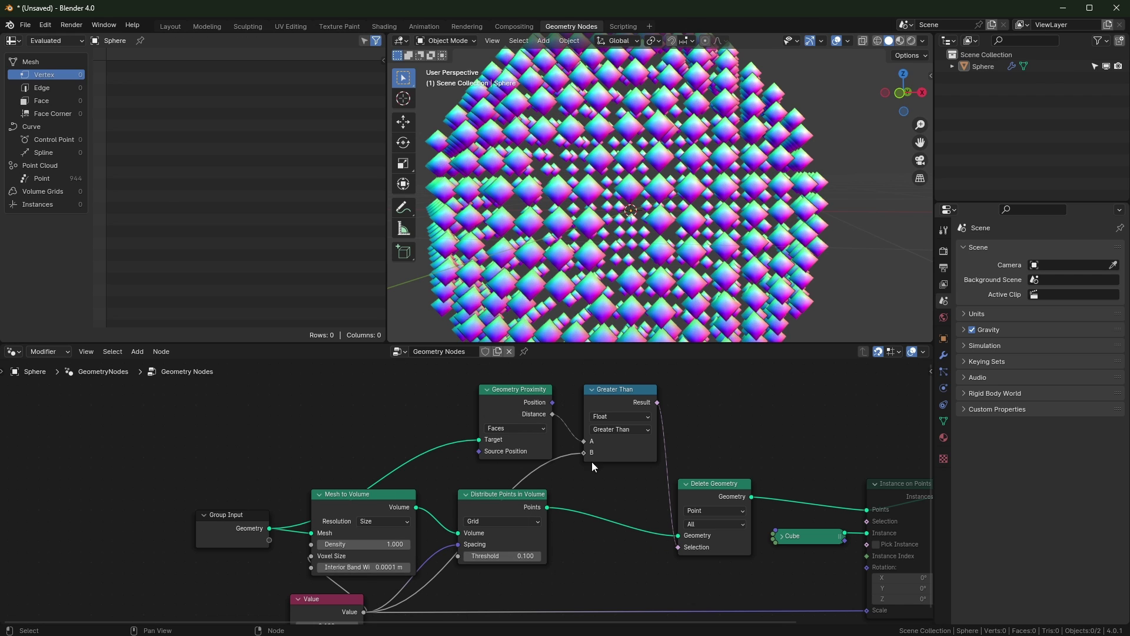
Step: Move the Geometry Proximity and Greater Than nodes together higher above the main node chain to free space
{"action": "middle_click_drag", "start_coordinate": [597, 479], "coordinate": [601, 476]}
{"action": "scroll", "coordinate": [565, 483], "scroll_direction": "down", "scroll_amount": 2}
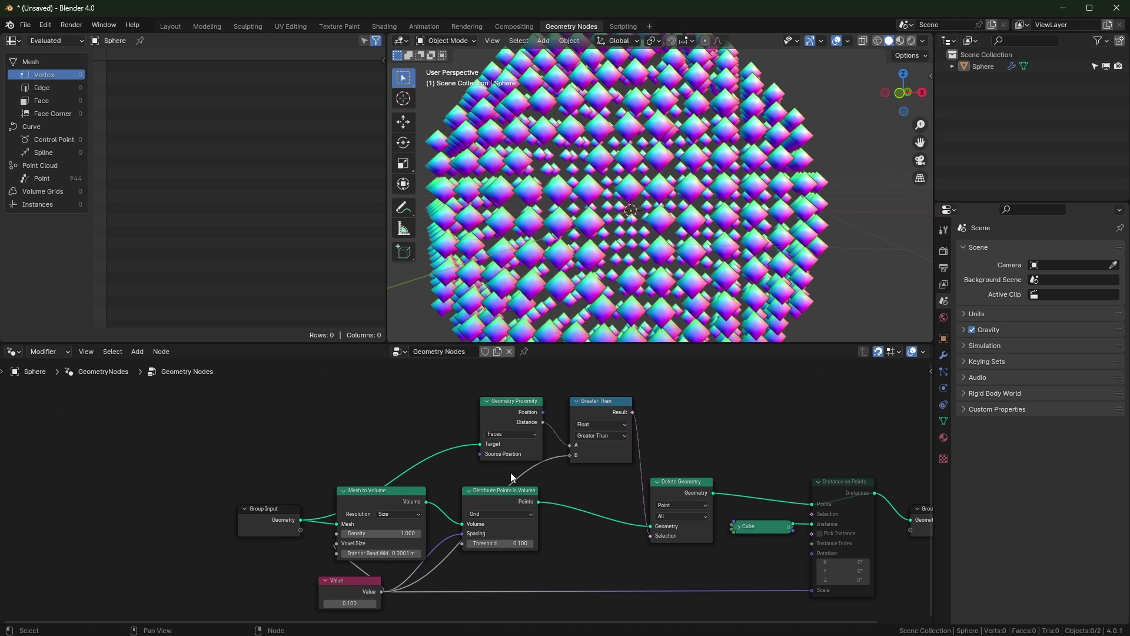
{"action": "scroll", "coordinate": [510, 472], "scroll_direction": "up", "scroll_amount": 1}
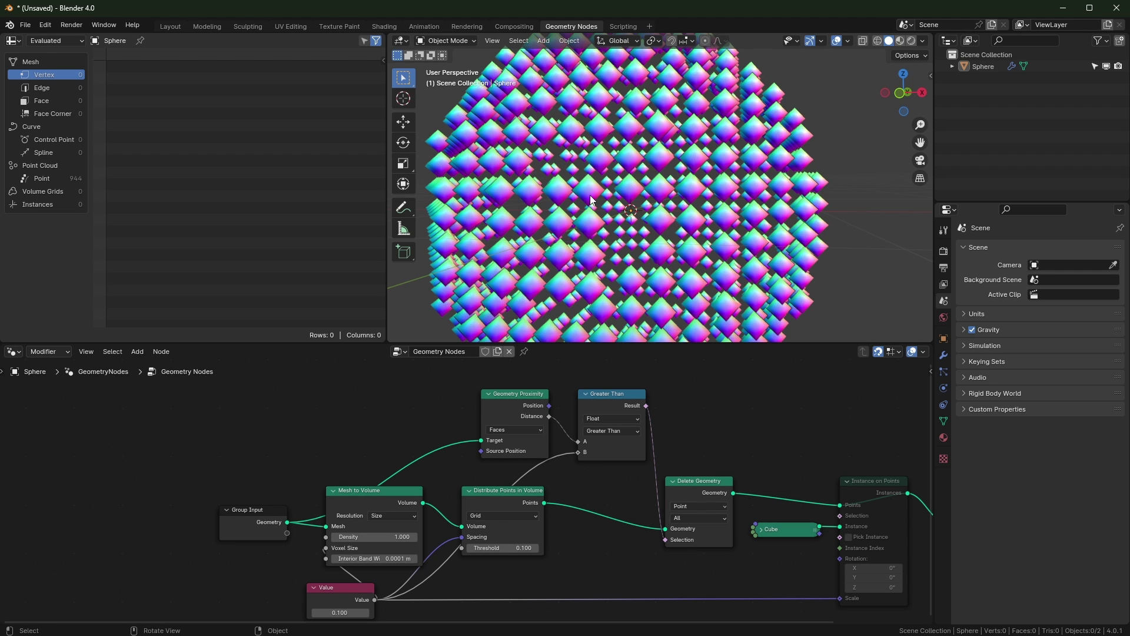
{"action": "scroll", "coordinate": [711, 157], "scroll_direction": "down", "scroll_amount": 2}
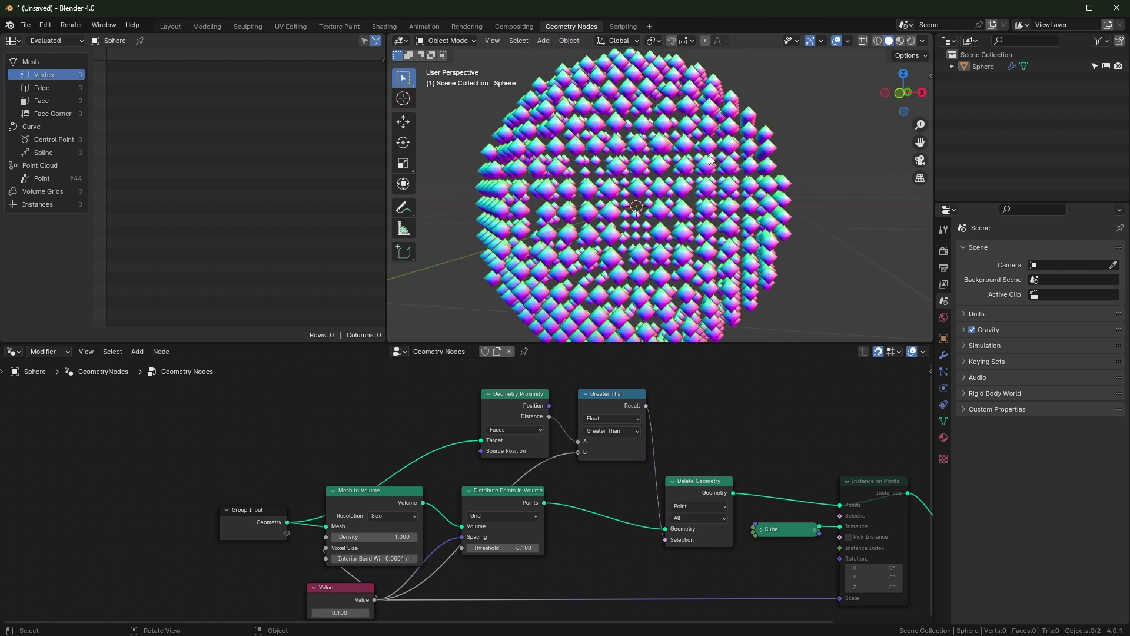
{"action": "middle_click_drag", "start_coordinate": [548, 487], "coordinate": [580, 522]}
{"action": "left_click_drag", "start_coordinate": [486, 398], "coordinate": [583, 398]}
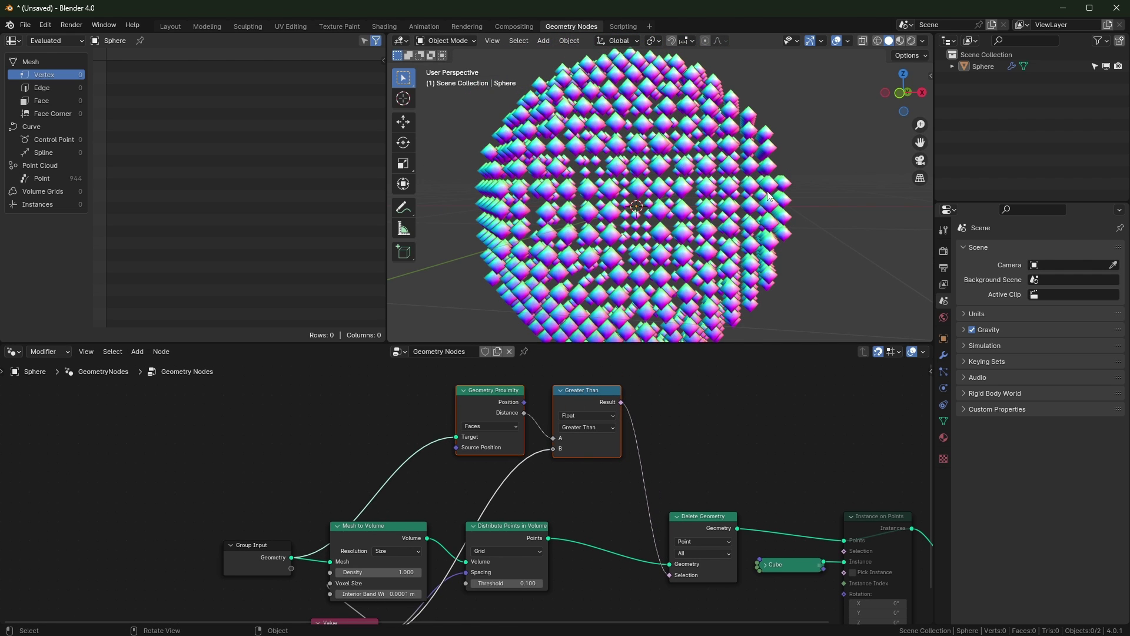
{"action": "scroll", "coordinate": [549, 496], "scroll_direction": "up", "scroll_amount": 2}
{"action": "middle_click_drag", "start_coordinate": [540, 484], "coordinate": [609, 363]}
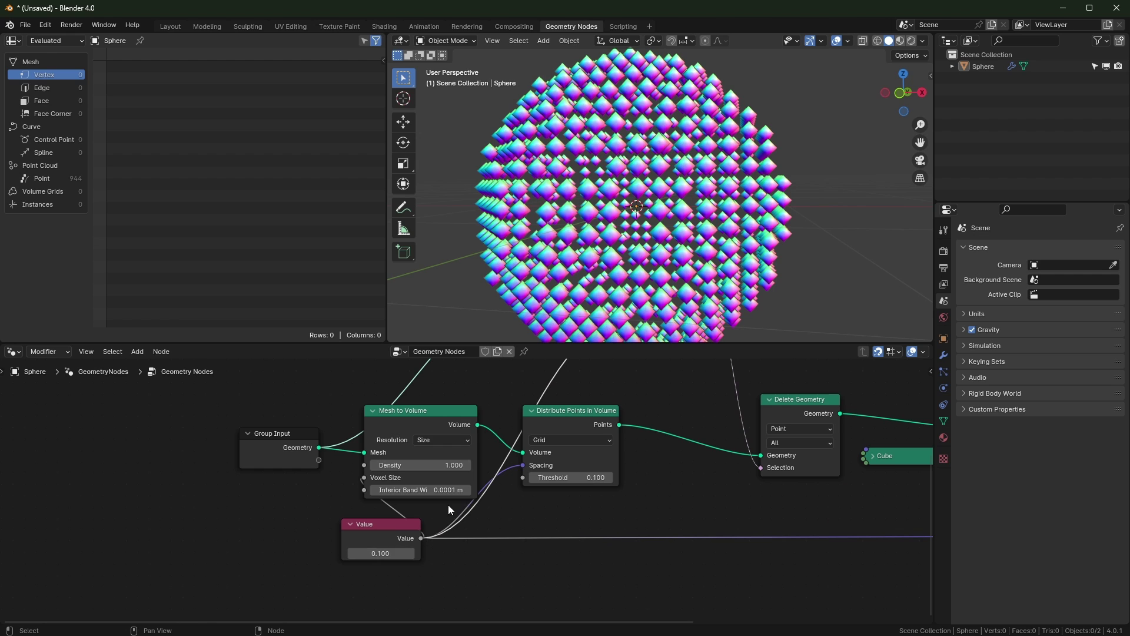
{"action": "middle_click_drag", "start_coordinate": [449, 508], "coordinate": [387, 551]}
{"action": "scroll", "coordinate": [483, 479], "scroll_direction": "down", "scroll_amount": 1}
{"action": "middle_click_drag", "start_coordinate": [483, 479], "coordinate": [465, 520]}
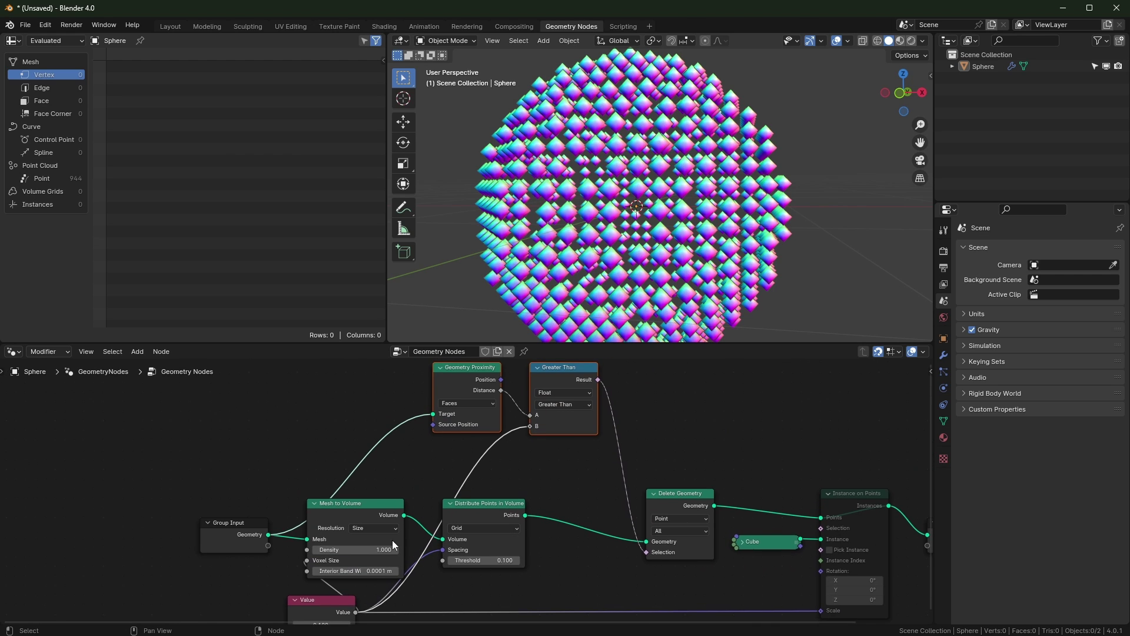
{"action": "middle_click_drag", "start_coordinate": [400, 531], "coordinate": [427, 495]}
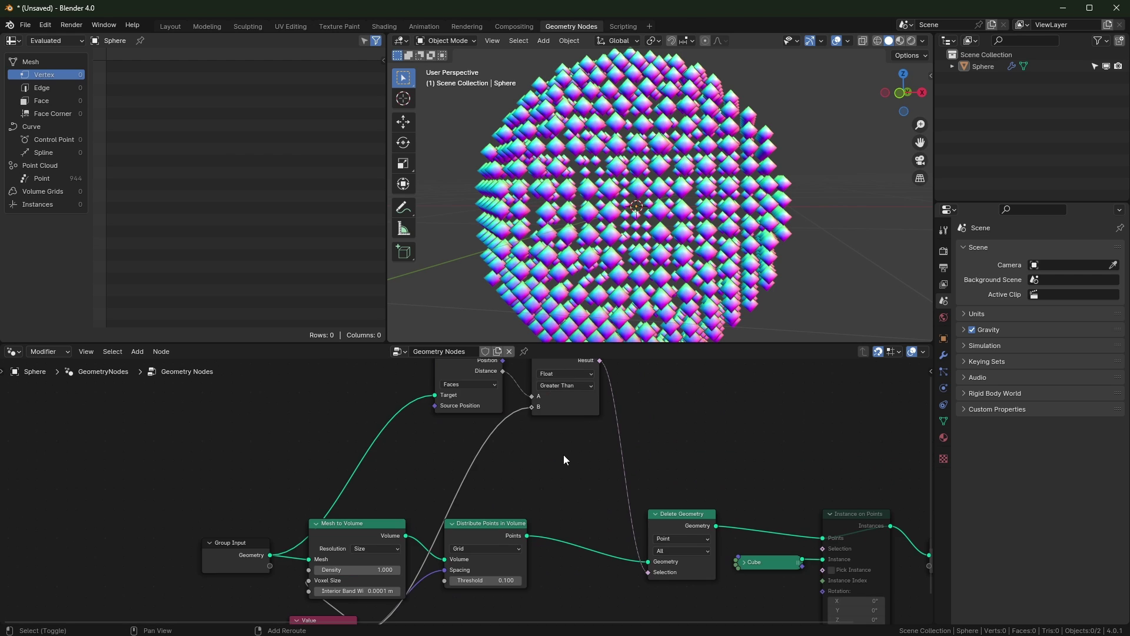
Step: Insert a Math node set to Multiply by 2 on the link from the Value node to the Greater Than threshold
{"action": "key", "text": "shift+a"}
{"action": "mouse_move", "coordinate": [564, 455]}
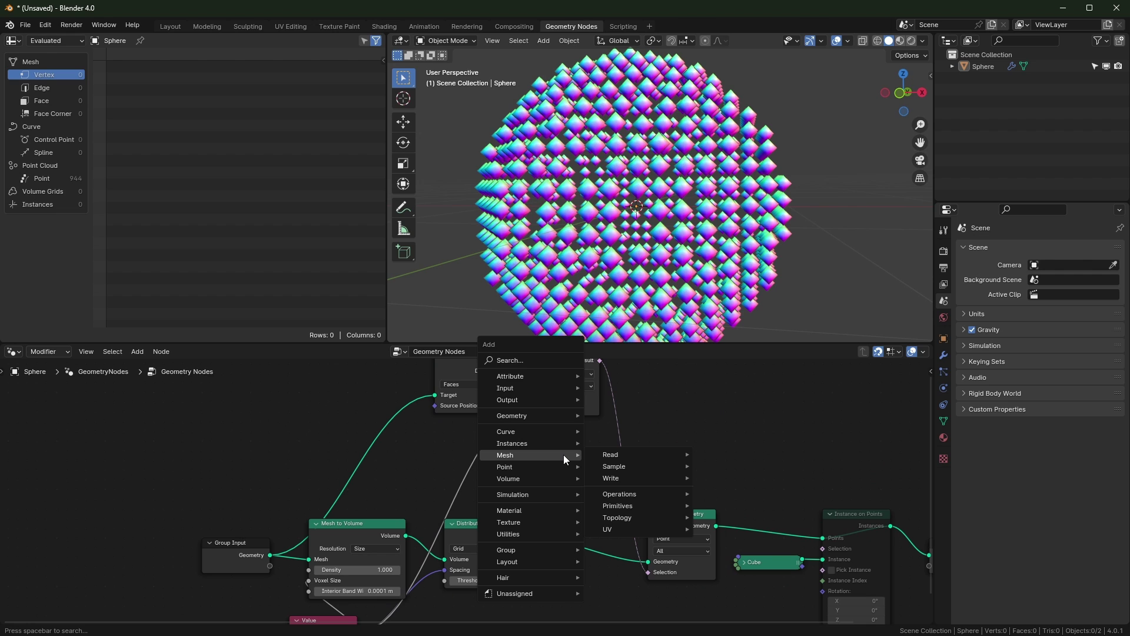
{"action": "type", "text": "add"}
{"action": "key", "text": "Return"}
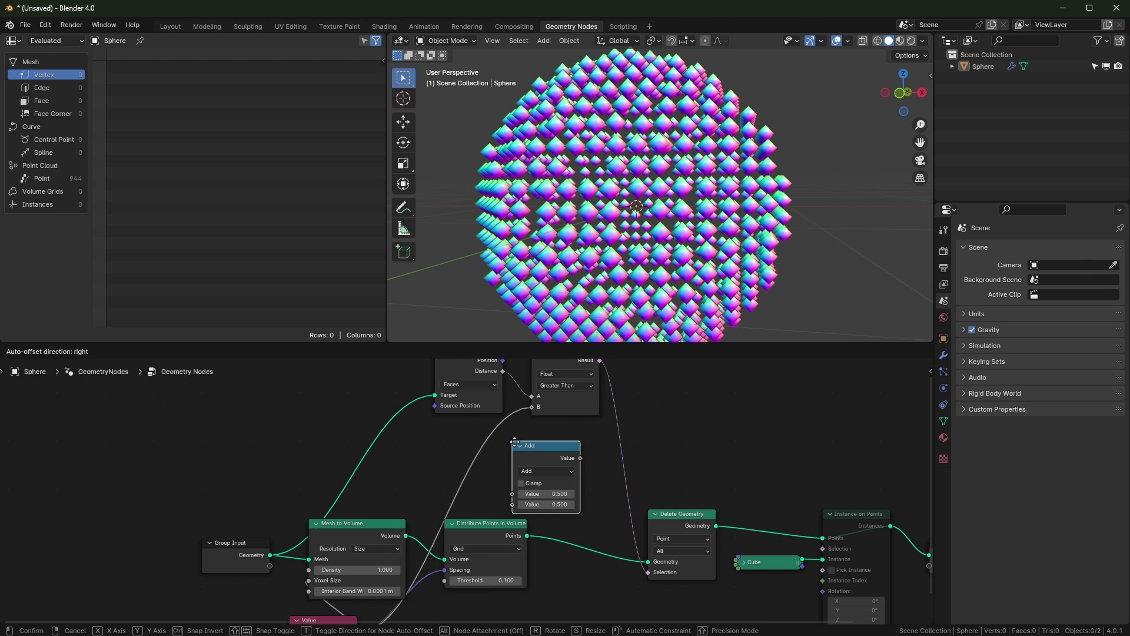
{"action": "left_click", "coordinate": [427, 432]}
{"action": "left_click", "coordinate": [461, 462]}
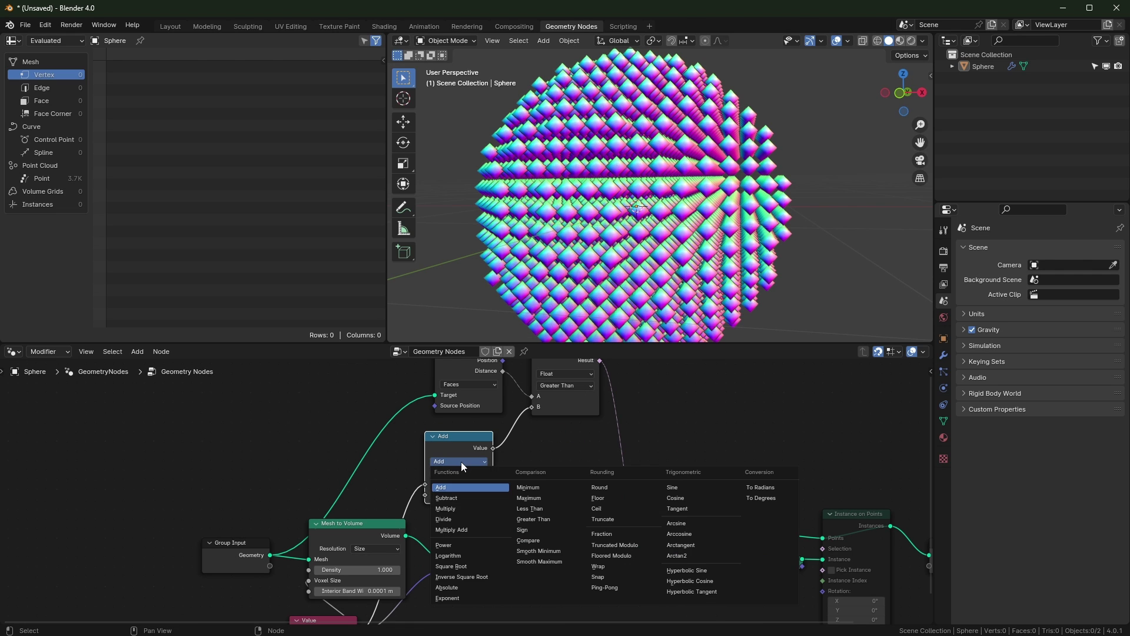
{"action": "left_click", "coordinate": [445, 509]}
{"action": "left_click", "coordinate": [462, 495]}
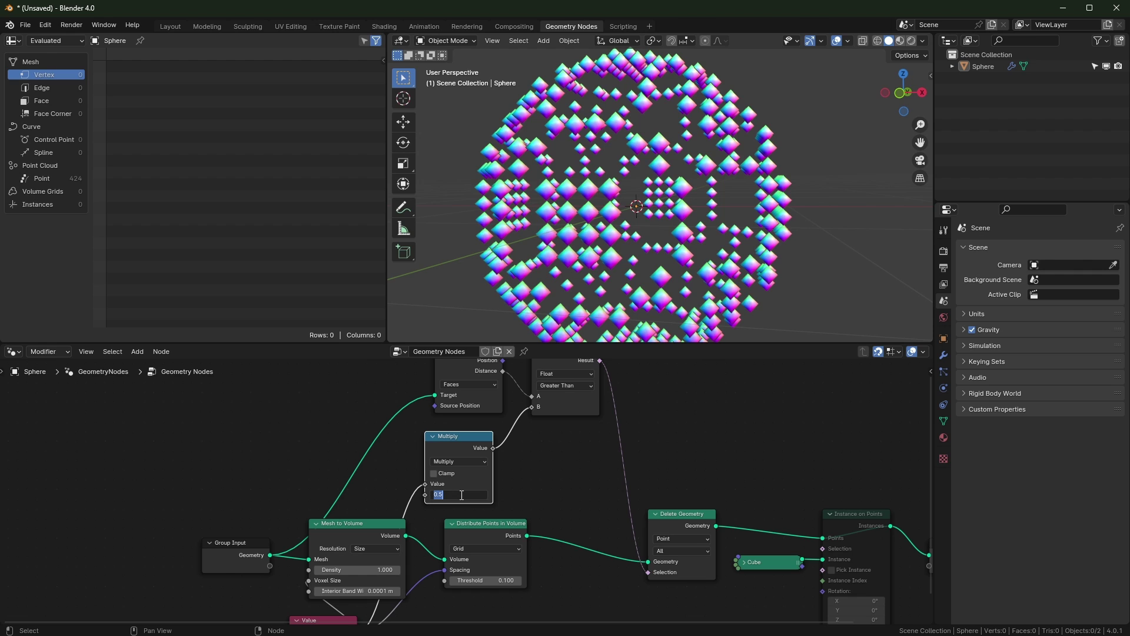
{"action": "key", "text": "Return"}
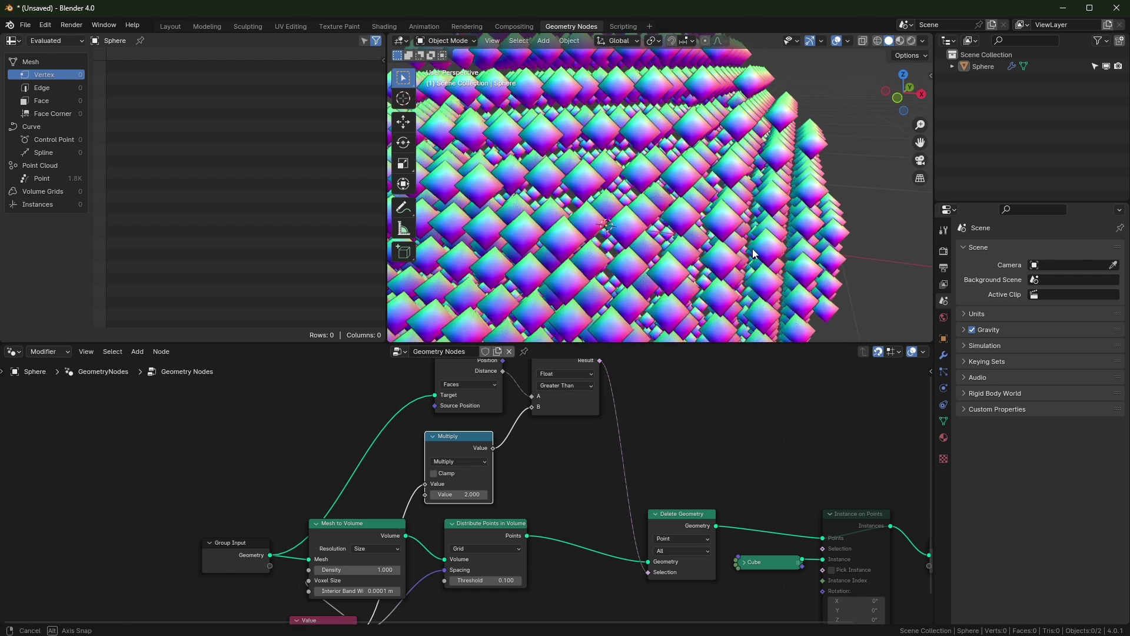
Step: Unmute the Instance on Points node
{"action": "middle_click_drag", "start_coordinate": [845, 513], "coordinate": [587, 490]}
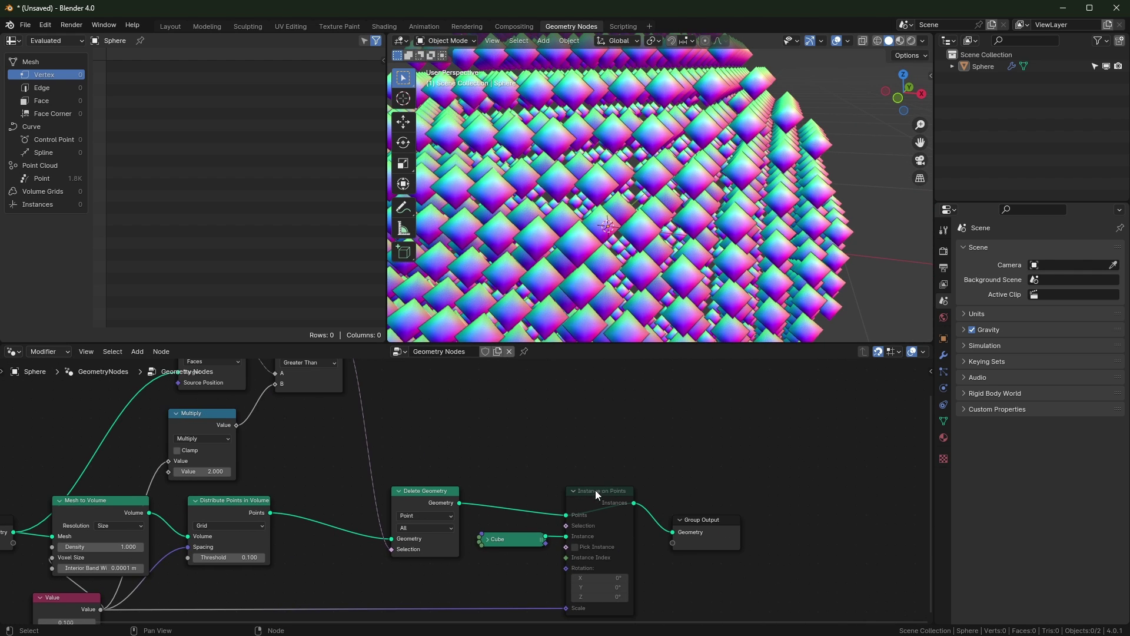
{"action": "left_click", "coordinate": [592, 497]}
{"action": "key", "text": "m"}
Step: Expand the collapsed Cube node and set its X, Y and Z size to 0.47 m
{"action": "middle_click_drag", "start_coordinate": [496, 527], "coordinate": [522, 499]}
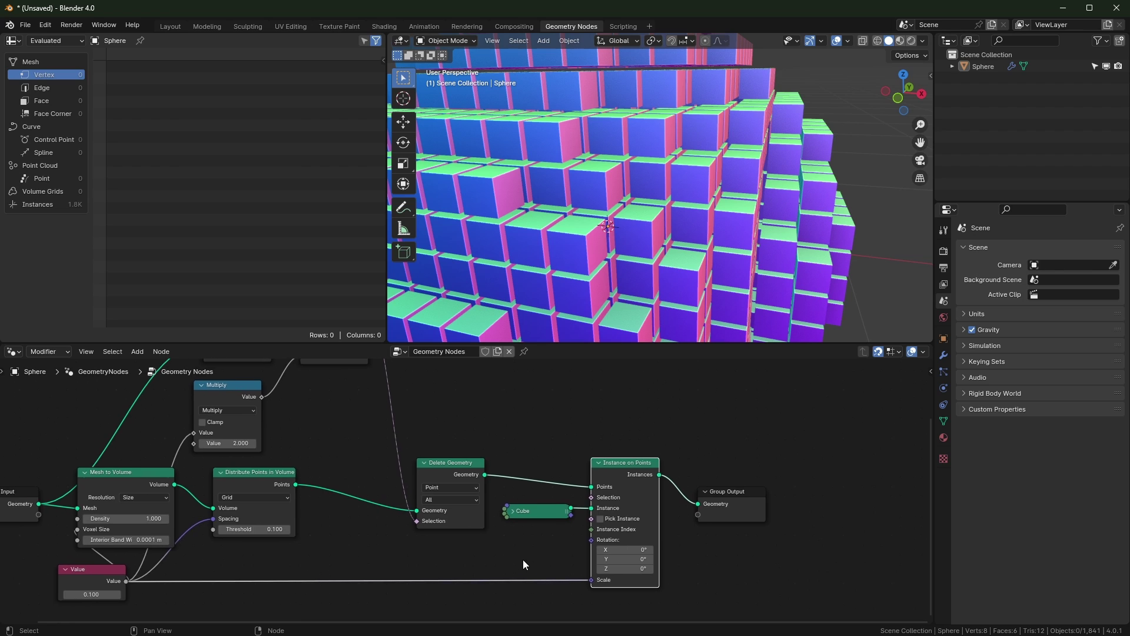
{"action": "middle_click_drag", "start_coordinate": [523, 560], "coordinate": [686, 539]}
{"action": "scroll", "coordinate": [690, 538], "scroll_direction": "up", "scroll_amount": 1}
{"action": "left_click", "coordinate": [677, 488]}
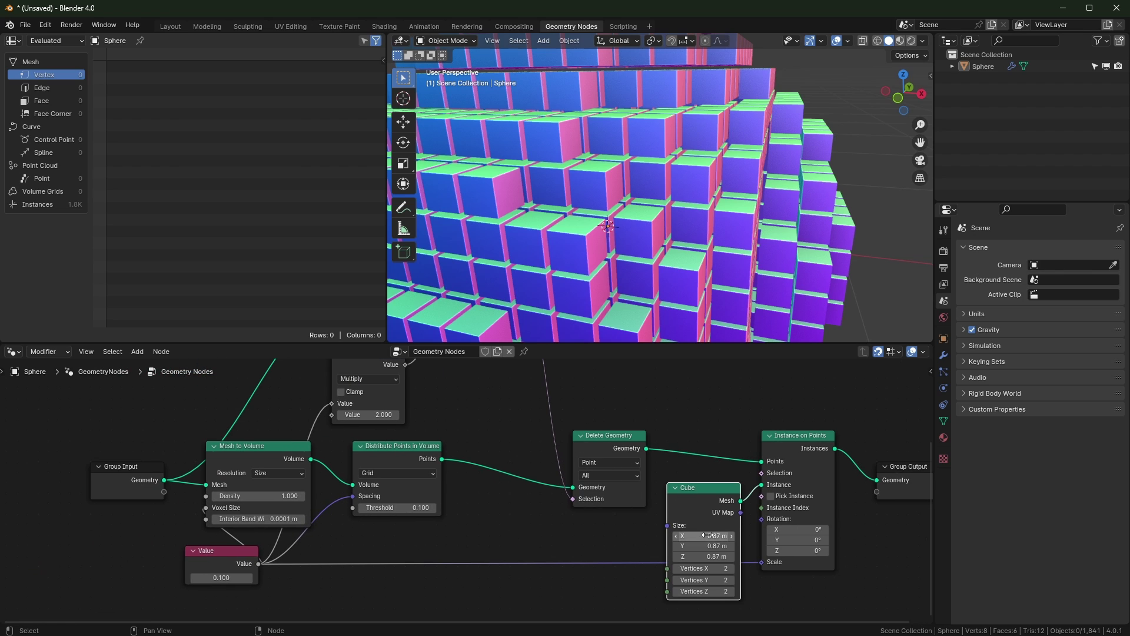
{"action": "left_click_drag", "start_coordinate": [704, 536], "coordinate": [648, 556], "text": "shift"}
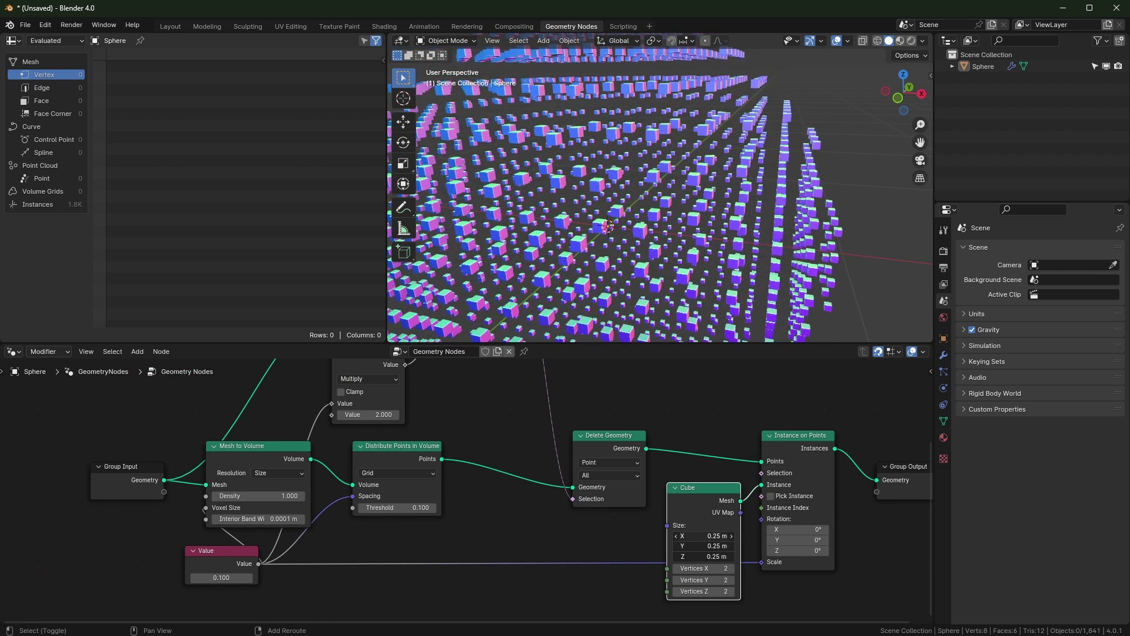
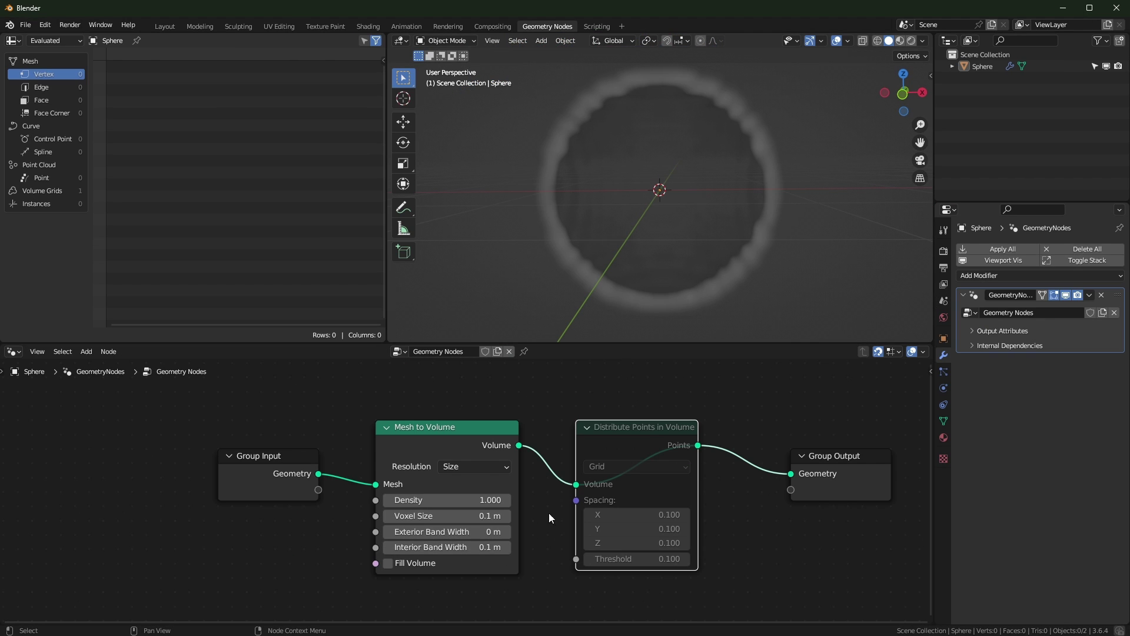
Step: Switch to Blender 3.6, compare Distribute Points in Volume muted and unmuted, and try a different Exterior Band Width
{"action": "key", "text": "m"}
{"action": "scroll", "coordinate": [471, 489], "scroll_direction": "up", "scroll_amount": 1}
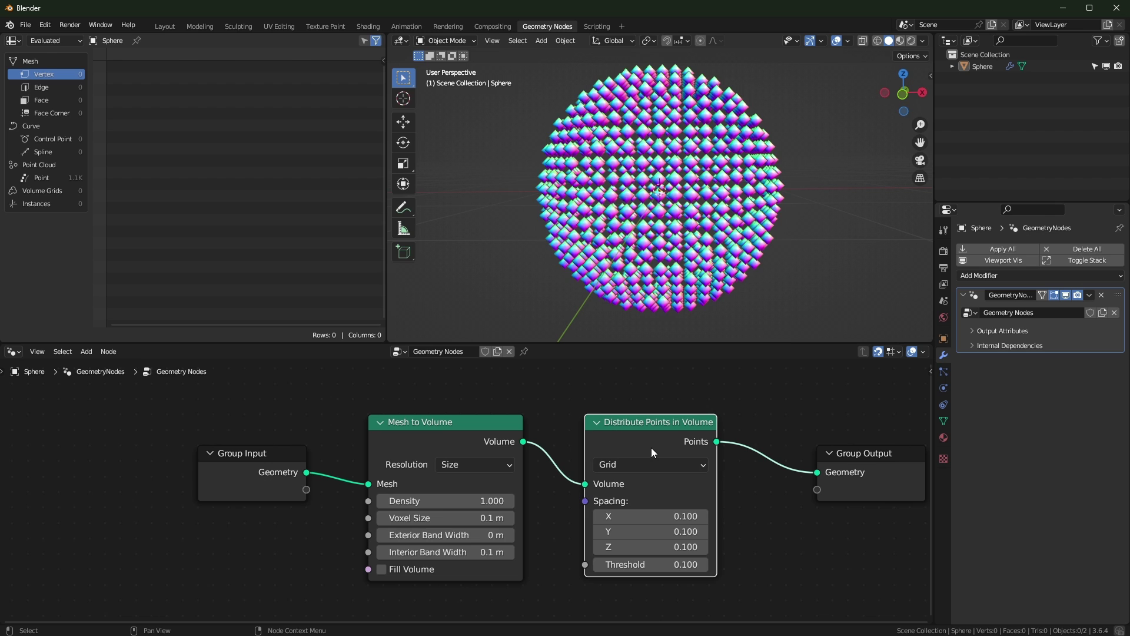
{"action": "key", "text": "m"}
{"action": "left_click_drag", "start_coordinate": [447, 535], "coordinate": [512, 535], "text": "shift"}
{"action": "right_click", "coordinate": [512, 534]}
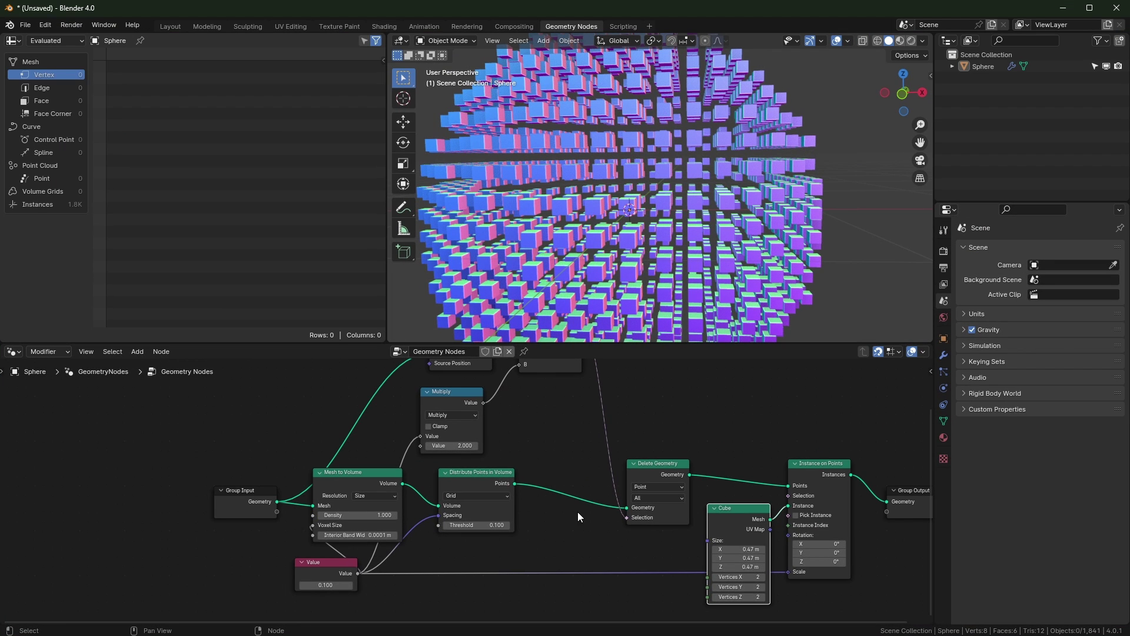
Step: Switch back to Blender 4.0, move Group Input away from the node chain, and add a reroute on its geometry links
{"action": "scroll", "coordinate": [587, 494], "scroll_direction": "down", "scroll_amount": 2}
{"action": "middle_click_drag", "start_coordinate": [588, 494], "coordinate": [709, 507]}
{"action": "left_click_drag", "start_coordinate": [421, 523], "coordinate": [304, 528]}
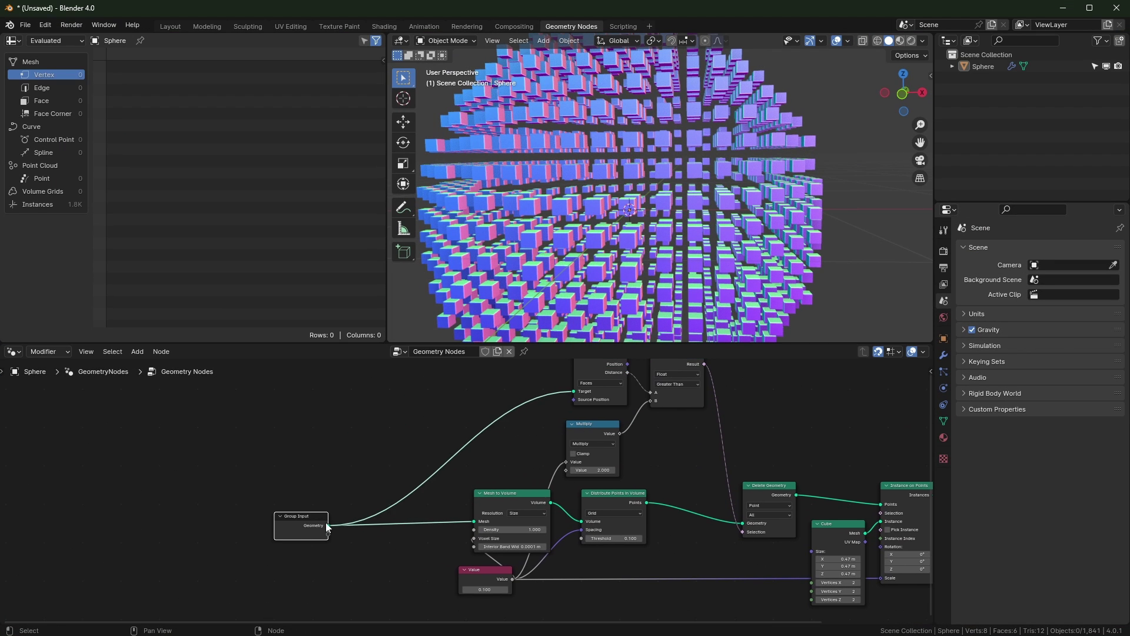
{"action": "right_click_drag", "start_coordinate": [429, 536], "coordinate": [374, 480], "text": "shift"}
{"action": "left_click_drag", "start_coordinate": [286, 519], "coordinate": [136, 509]}
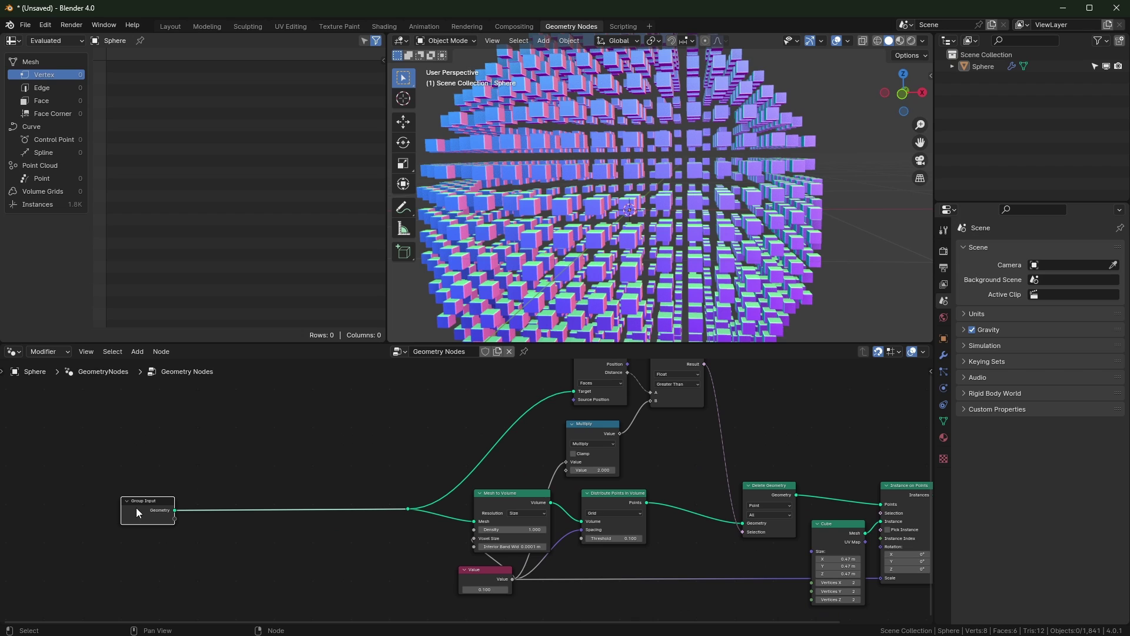
{"action": "middle_click_drag", "start_coordinate": [136, 507], "coordinate": [270, 536]}
{"action": "mouse_move", "coordinate": [290, 530]}
{"action": "left_mouse_down"}
{"action": "mouse_move", "coordinate": [268, 532]}
{"action": "mouse_move", "coordinate": [291, 524]}
{"action": "mouse_move", "coordinate": [300, 535]}
{"action": "left_mouse_up"}
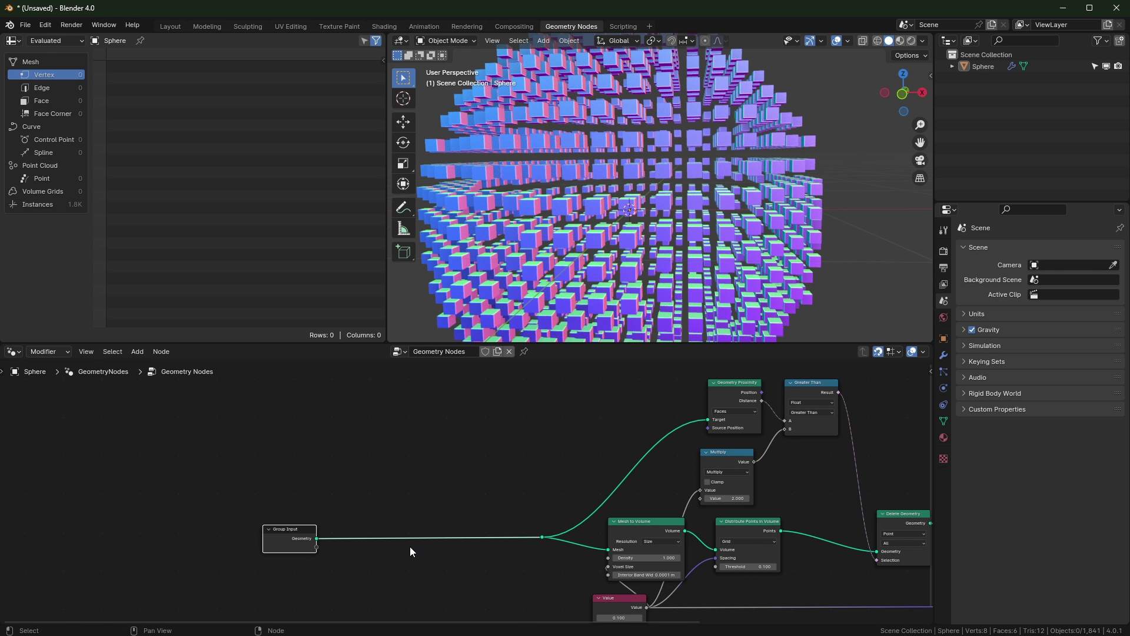
Step: Insert an Extrude Mesh node on the link between Group Input and the reroute
{"action": "scroll", "coordinate": [410, 546], "scroll_direction": "up", "scroll_amount": 2}
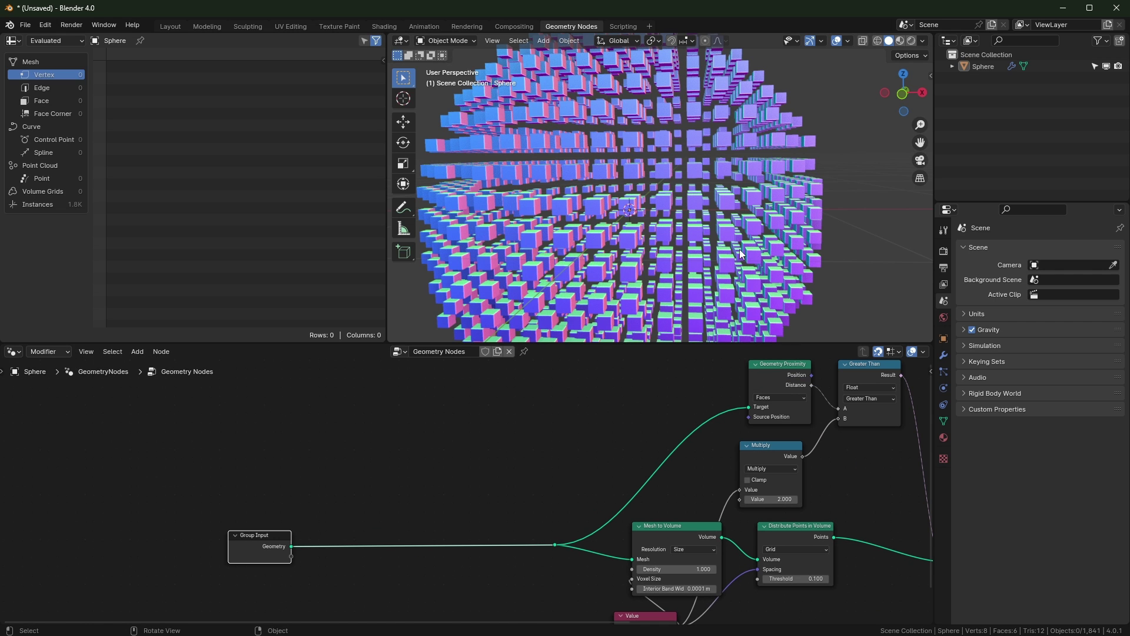
{"action": "scroll", "coordinate": [560, 265], "scroll_direction": "down", "scroll_amount": 3}
{"action": "middle_click_drag", "start_coordinate": [560, 265], "coordinate": [539, 286]}
{"action": "scroll", "coordinate": [465, 489], "scroll_direction": "up", "scroll_amount": 1}
{"action": "key", "text": "shift+a"}
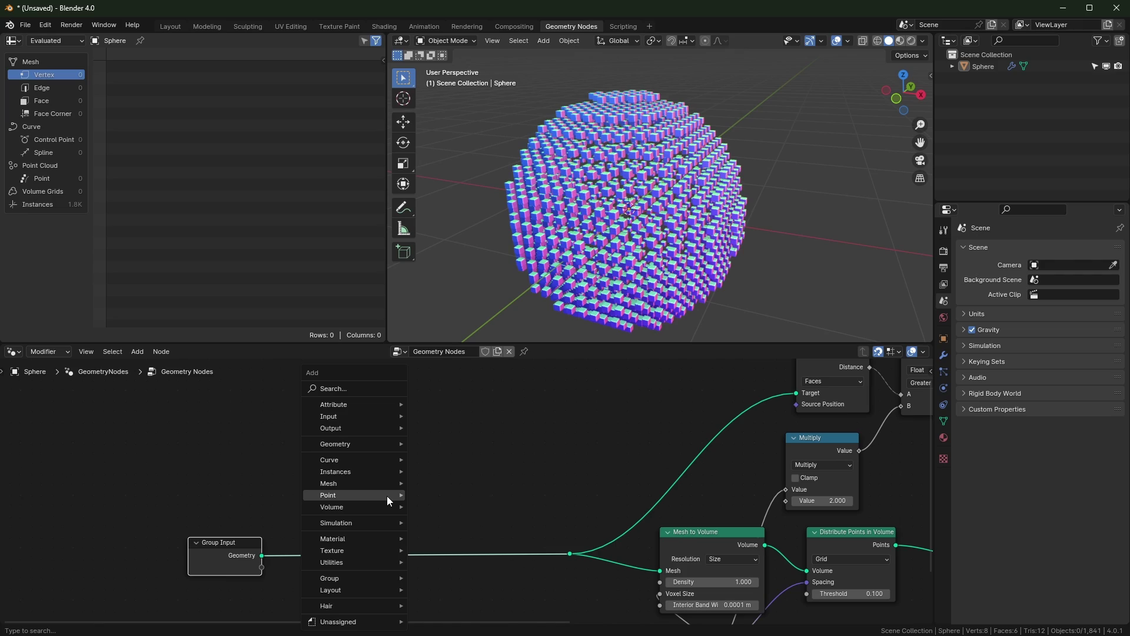
{"action": "type", "text": "extru"}
{"action": "key", "text": "Return"}
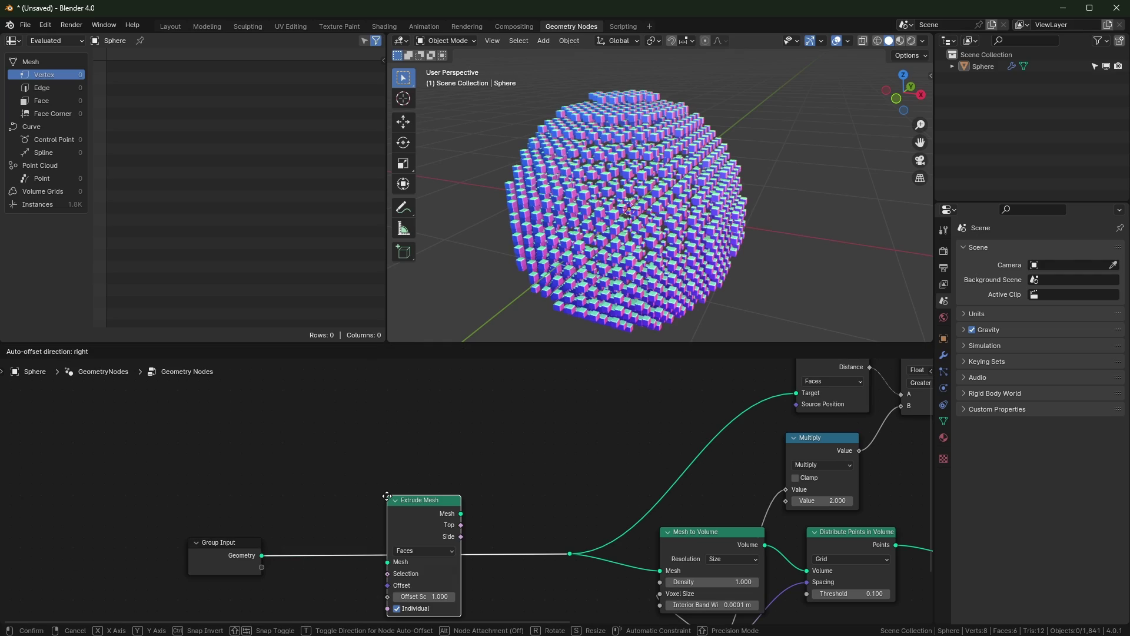
{"action": "left_click", "coordinate": [386, 500]}
{"action": "middle_click_drag", "start_coordinate": [387, 501], "coordinate": [411, 478]}
Step: Set the Multiply factor to 1 and inspect the instanced cubes up close
{"action": "mouse_move", "coordinate": [701, 240]}
{"action": "middle_mouse_down"}
{"action": "mouse_move", "coordinate": [728, 238]}
{"action": "mouse_move", "coordinate": [686, 241]}
{"action": "middle_mouse_up"}
{"action": "scroll", "coordinate": [728, 239], "scroll_direction": "down", "scroll_amount": 4}
{"action": "middle_click_drag", "start_coordinate": [637, 538], "coordinate": [323, 527]}
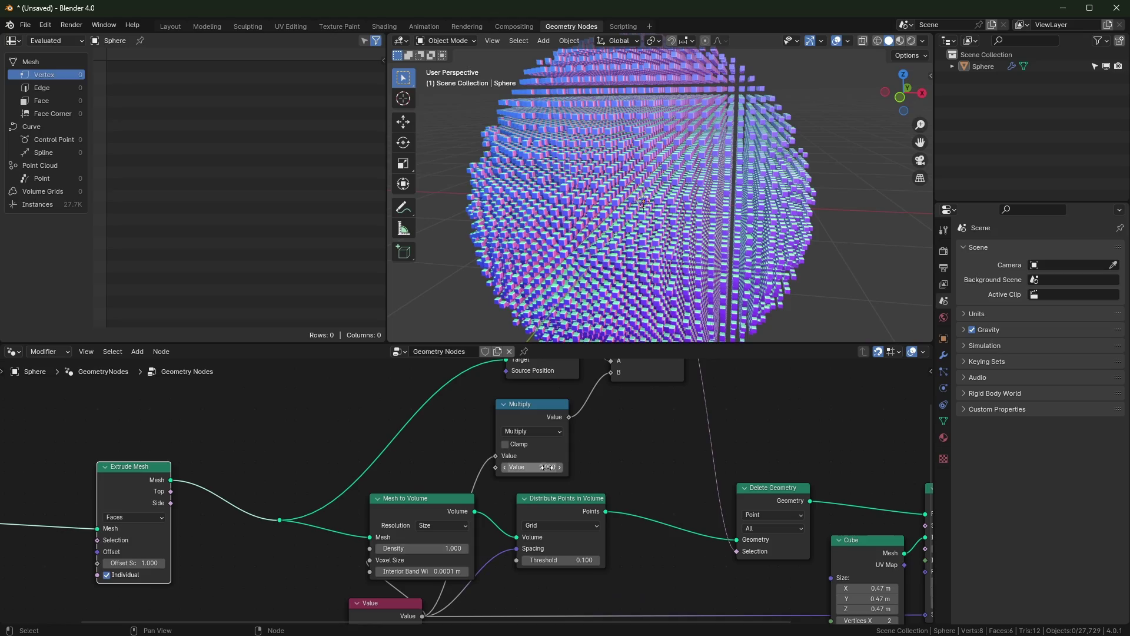
{"action": "left_click", "coordinate": [543, 467]}
{"action": "type", "text": "1"}
{"action": "key", "text": "Return"}
{"action": "middle_click_drag", "start_coordinate": [678, 248], "coordinate": [712, 217]}
{"action": "scroll", "coordinate": [653, 250], "scroll_direction": "up", "scroll_amount": 5}
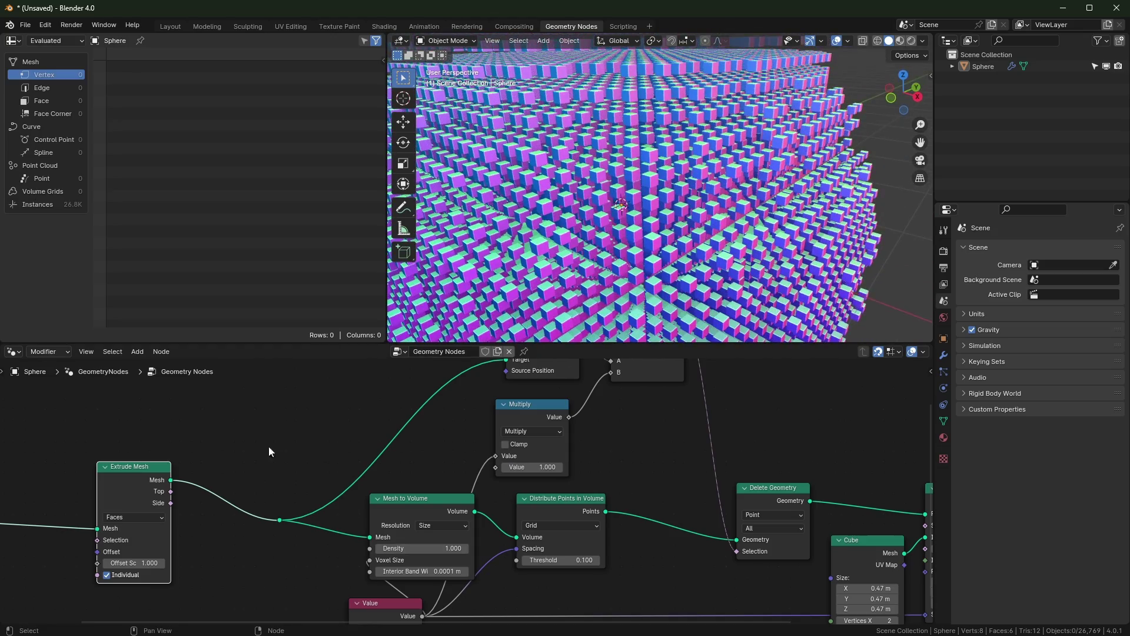
{"action": "middle_click_drag", "start_coordinate": [594, 240], "coordinate": [704, 220]}
Step: Preview the extruded mesh at the reroute through a Viewer node and turn off Individual on Extrude Mesh
{"action": "middle_click_drag", "start_coordinate": [138, 517], "coordinate": [298, 496]}
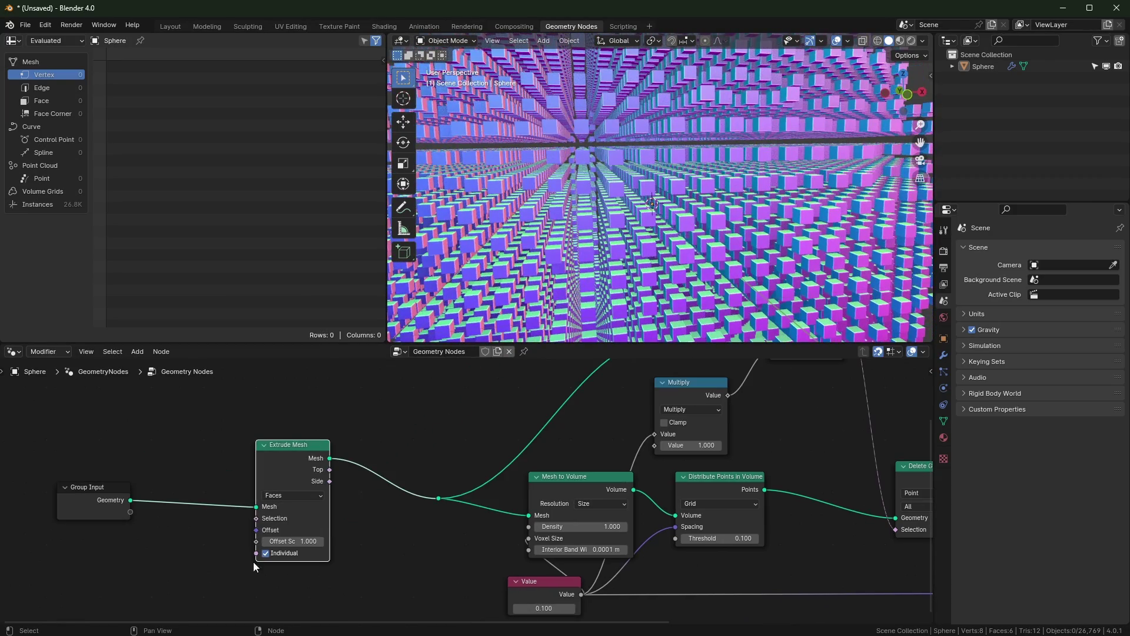
{"action": "scroll", "coordinate": [595, 277], "scroll_direction": "down", "scroll_amount": 7}
{"action": "mouse_move", "coordinate": [612, 265]}
{"action": "middle_mouse_down"}
{"action": "mouse_move", "coordinate": [666, 255]}
{"action": "mouse_move", "coordinate": [613, 265]}
{"action": "middle_mouse_up"}
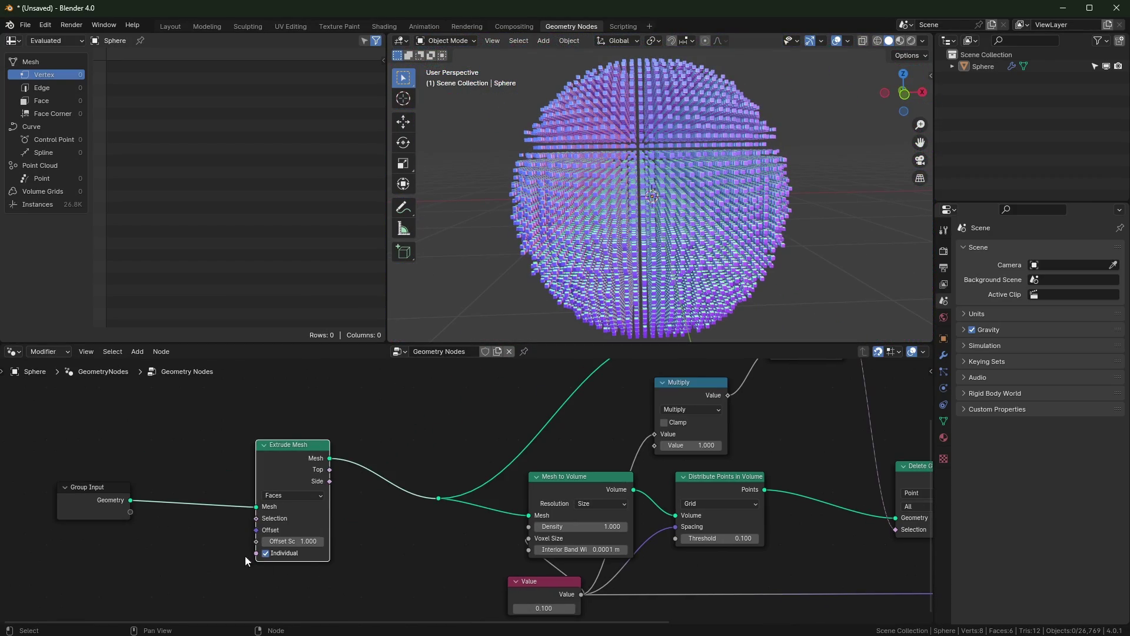
{"action": "left_click", "coordinate": [440, 501], "text": "ctrl+shift"}
{"action": "left_click_drag", "start_coordinate": [502, 496], "coordinate": [477, 415]}
{"action": "middle_click_drag", "start_coordinate": [631, 239], "coordinate": [695, 209]}
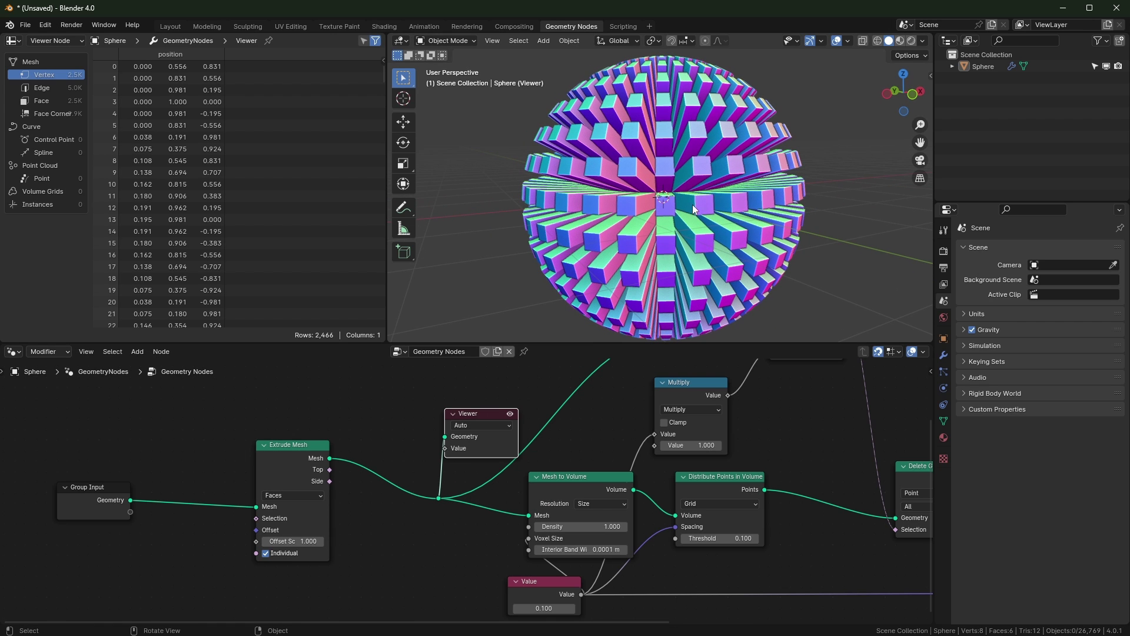
{"action": "left_click", "coordinate": [266, 554]}
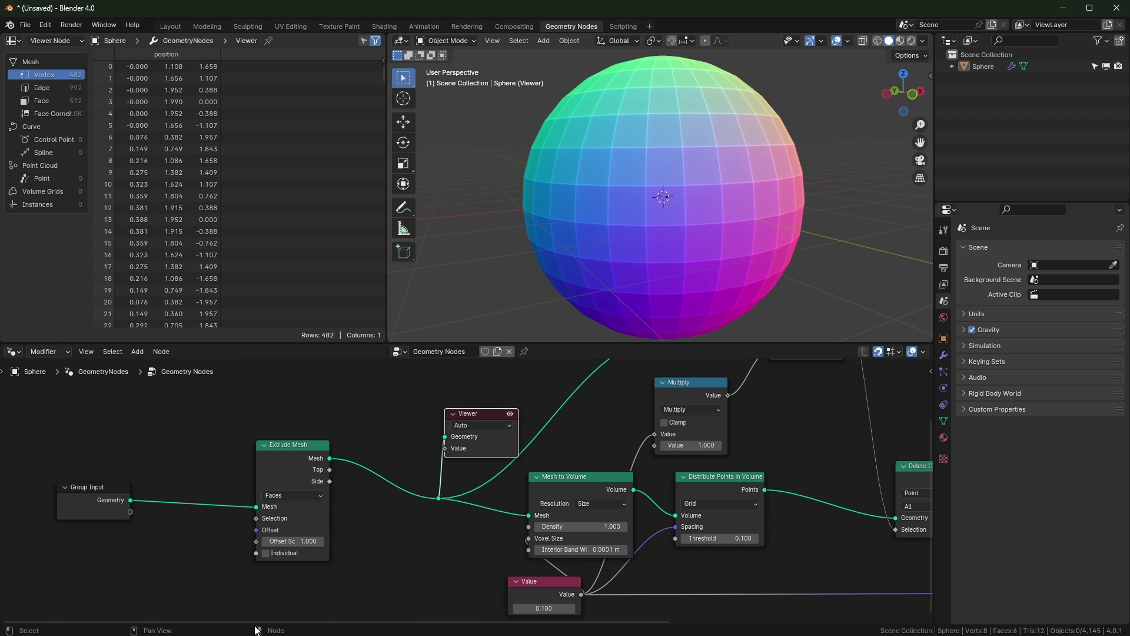
Step: Delete the Viewer node and shift Extrude Mesh slightly closer to the reroute
{"action": "left_click", "coordinate": [474, 426]}
{"action": "left_click", "coordinate": [474, 497]}
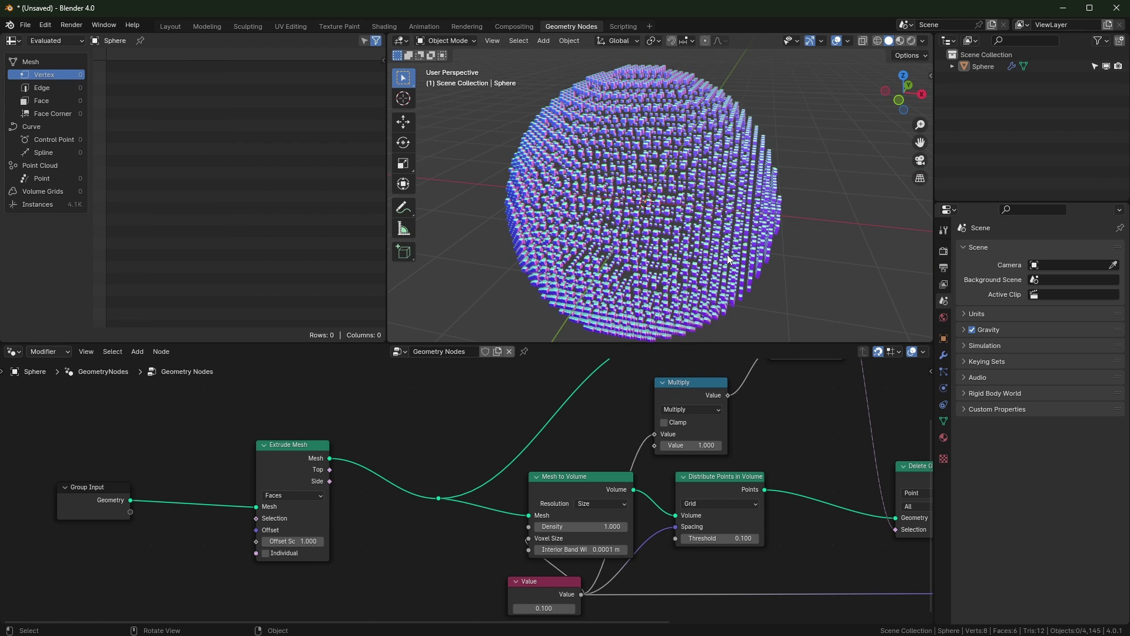
{"action": "scroll", "coordinate": [728, 259], "scroll_direction": "up", "scroll_amount": 4}
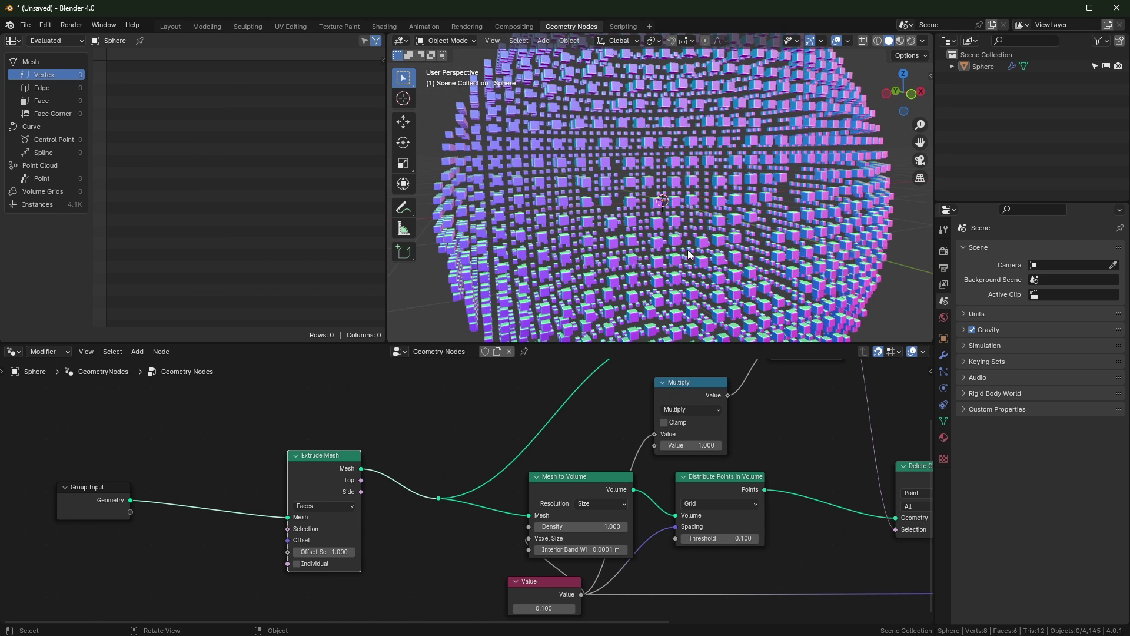
{"action": "scroll", "coordinate": [695, 245], "scroll_direction": "down", "scroll_amount": 5}
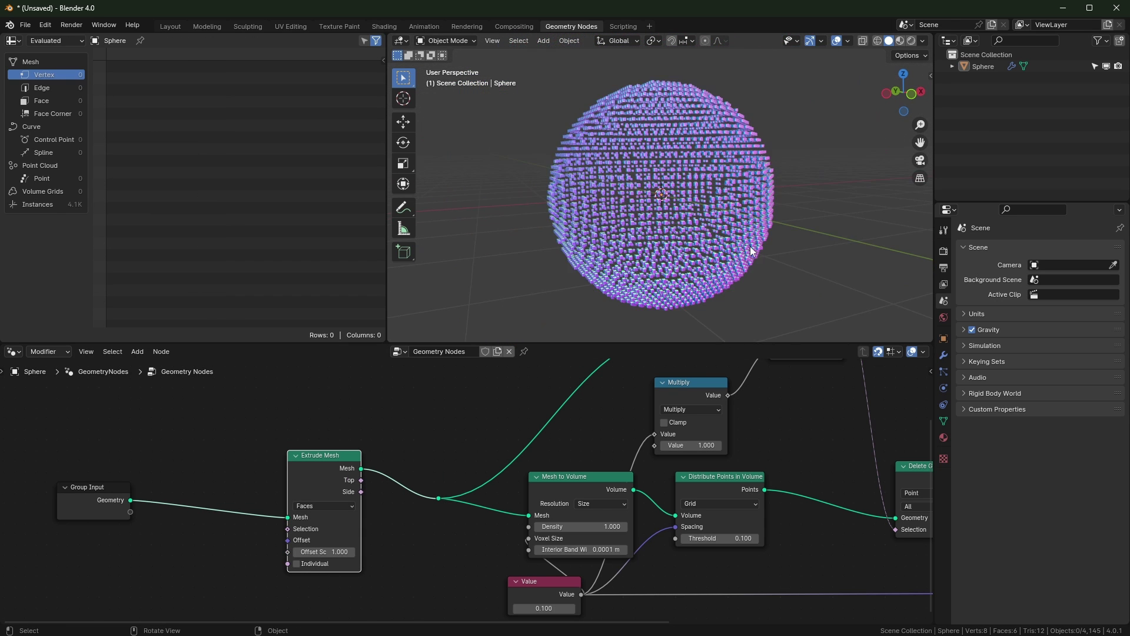
Step: Replace the Sphere object's mesh in Edit Mode by deleting all its vertices and adding a plane
{"action": "middle_click_drag", "start_coordinate": [701, 231], "coordinate": [686, 228]}
{"action": "left_click", "coordinate": [684, 225]}
{"action": "key", "text": "Tab"}
{"action": "key", "text": "x"}
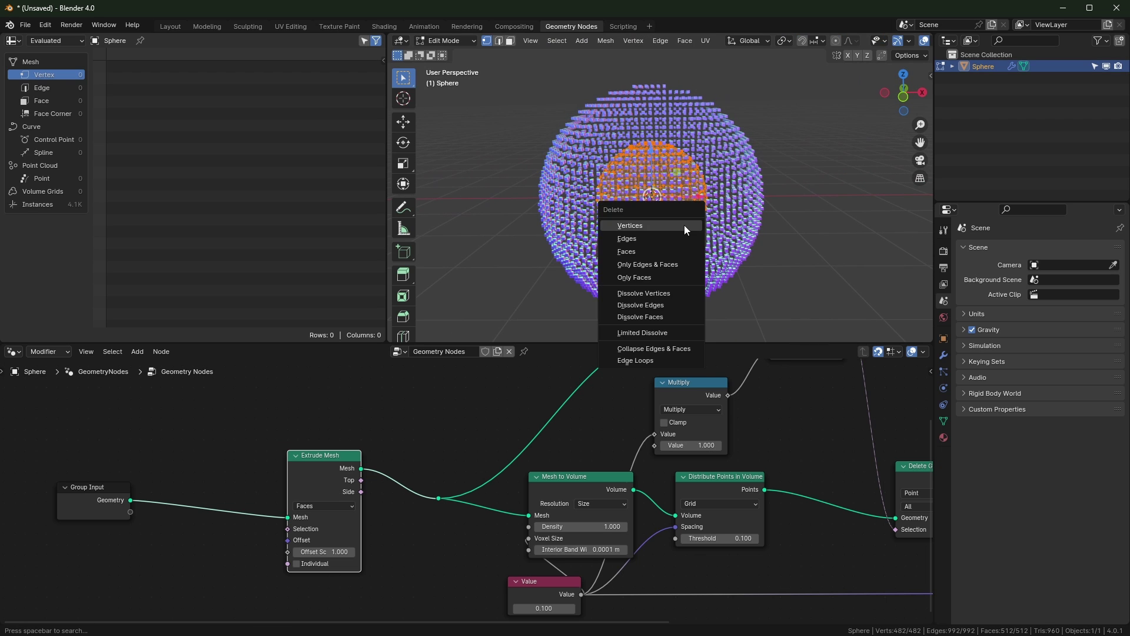
{"action": "left_click", "coordinate": [684, 224]}
{"action": "key", "text": "shift+a"}
{"action": "left_click", "coordinate": [658, 116]}
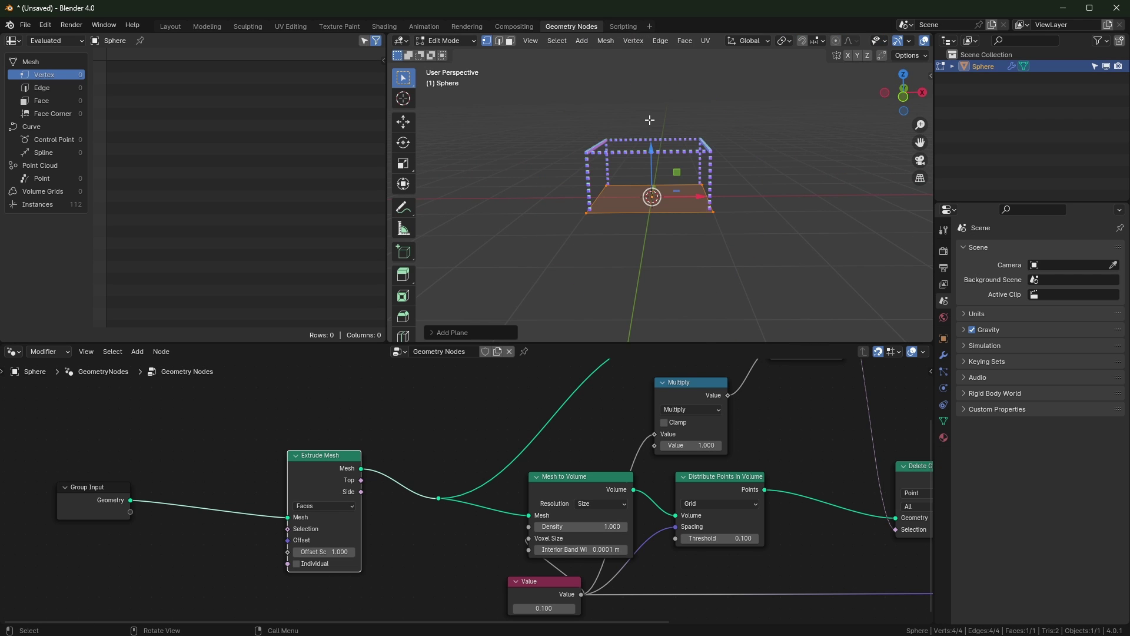
Step: Preview the extruded plane at the reroute through a Viewer node and inspect it from below
{"action": "scroll", "coordinate": [744, 254], "scroll_direction": "up", "scroll_amount": 4}
{"action": "middle_click_drag", "start_coordinate": [649, 515], "coordinate": [628, 536]}
{"action": "left_click", "coordinate": [418, 519], "text": "ctrl+shift"}
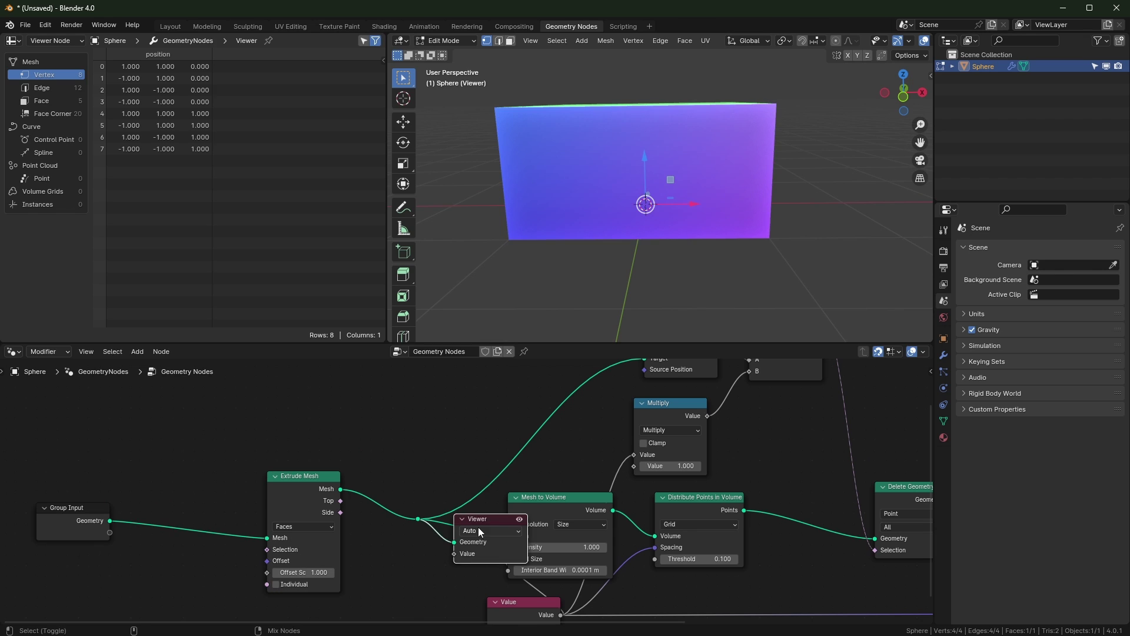
{"action": "left_click_drag", "start_coordinate": [479, 529], "coordinate": [451, 416]}
{"action": "middle_click_drag", "start_coordinate": [587, 220], "coordinate": [563, 144]}
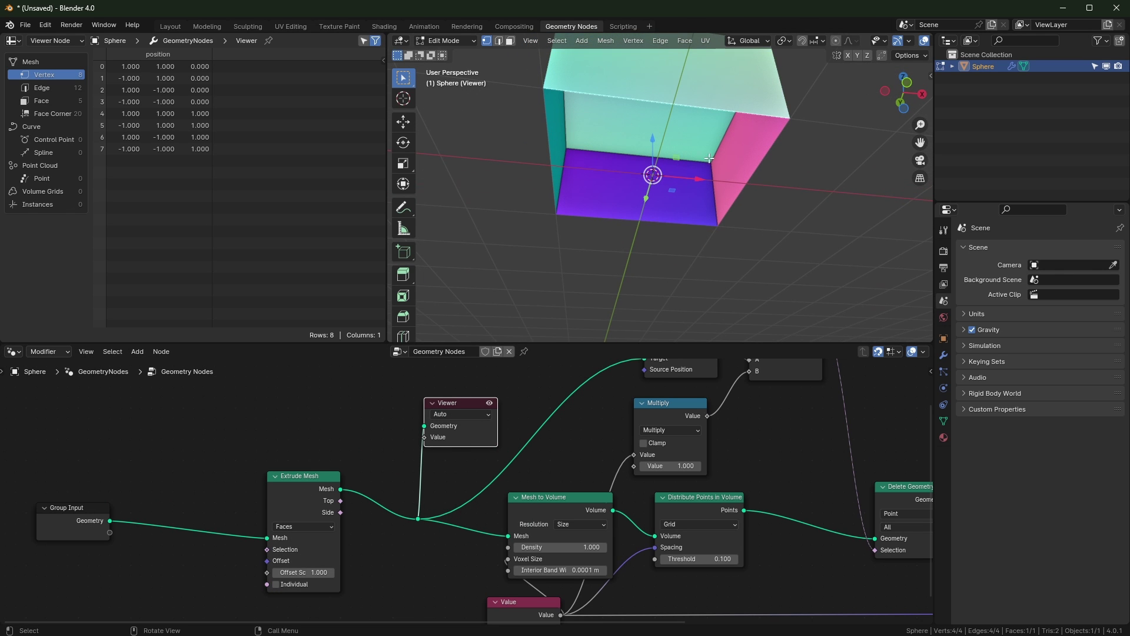
Step: Move the Group Input and Extrude Mesh nodes together farther away from the reroute
{"action": "middle_click_drag", "start_coordinate": [195, 516], "coordinate": [334, 491]}
{"action": "left_click_drag", "start_coordinate": [146, 433], "coordinate": [441, 605]}
{"action": "left_click_drag", "start_coordinate": [427, 459], "coordinate": [218, 449]}
{"action": "left_click", "coordinate": [383, 533]}
{"action": "middle_click_drag", "start_coordinate": [311, 496], "coordinate": [419, 498]}
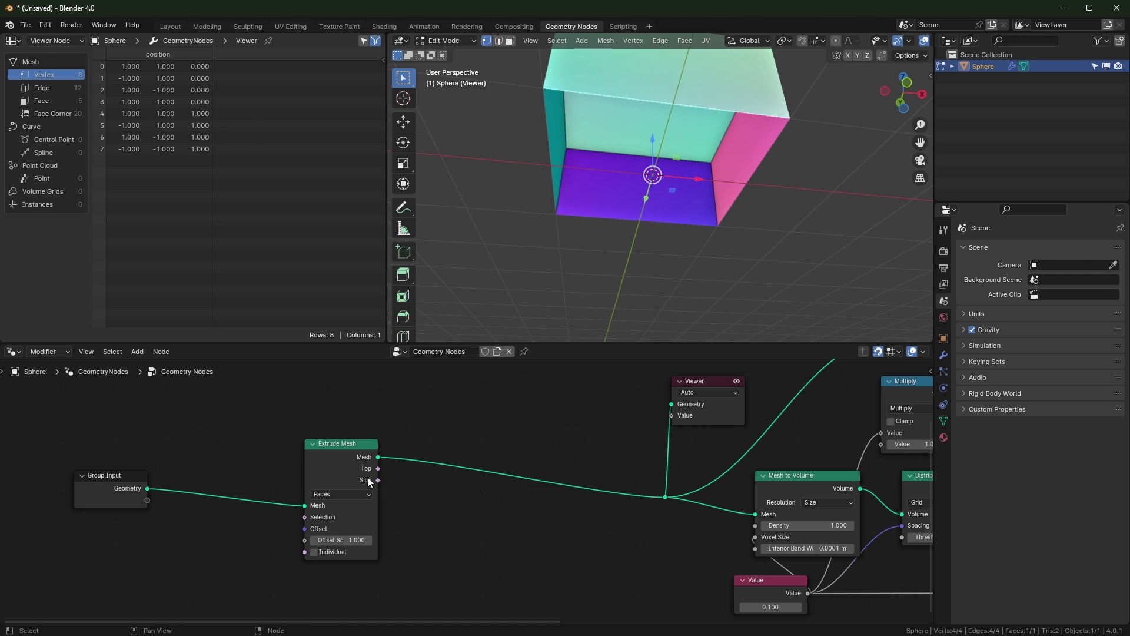
Step: Preview the Group Input geometry and the Mesh to Volume output through the Viewer node
{"action": "left_click", "coordinate": [111, 480], "text": "ctrl+shift"}
{"action": "middle_click_drag", "start_coordinate": [595, 254], "coordinate": [701, 245]}
{"action": "middle_click_drag", "start_coordinate": [610, 434], "coordinate": [564, 481]}
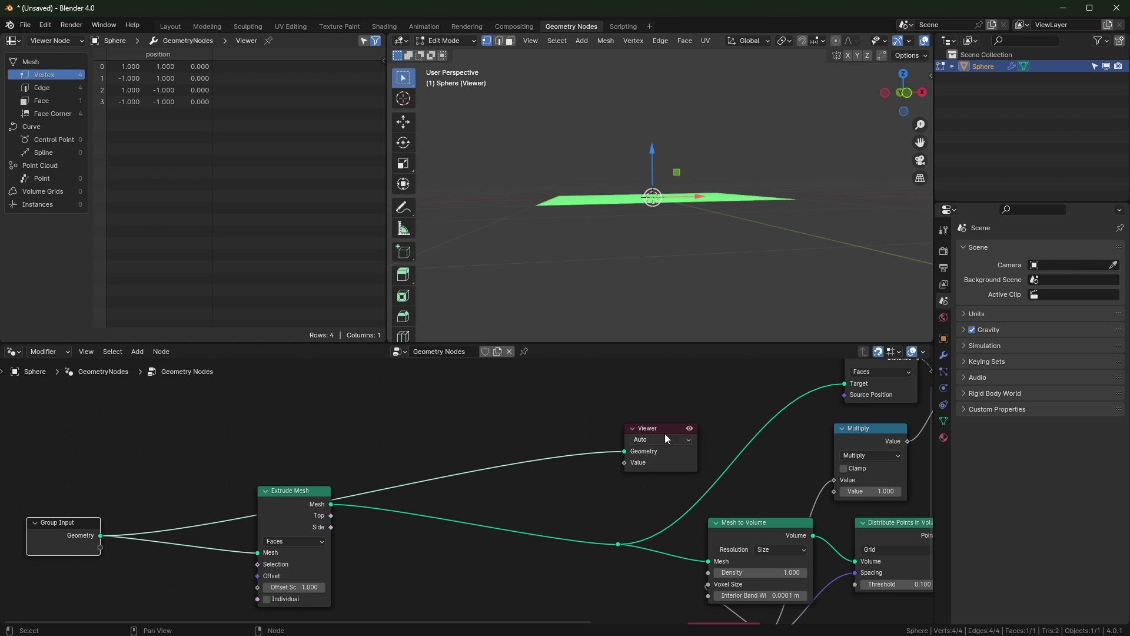
{"action": "left_click", "coordinate": [655, 426]}
{"action": "middle_click_drag", "start_coordinate": [666, 471], "coordinate": [480, 471]}
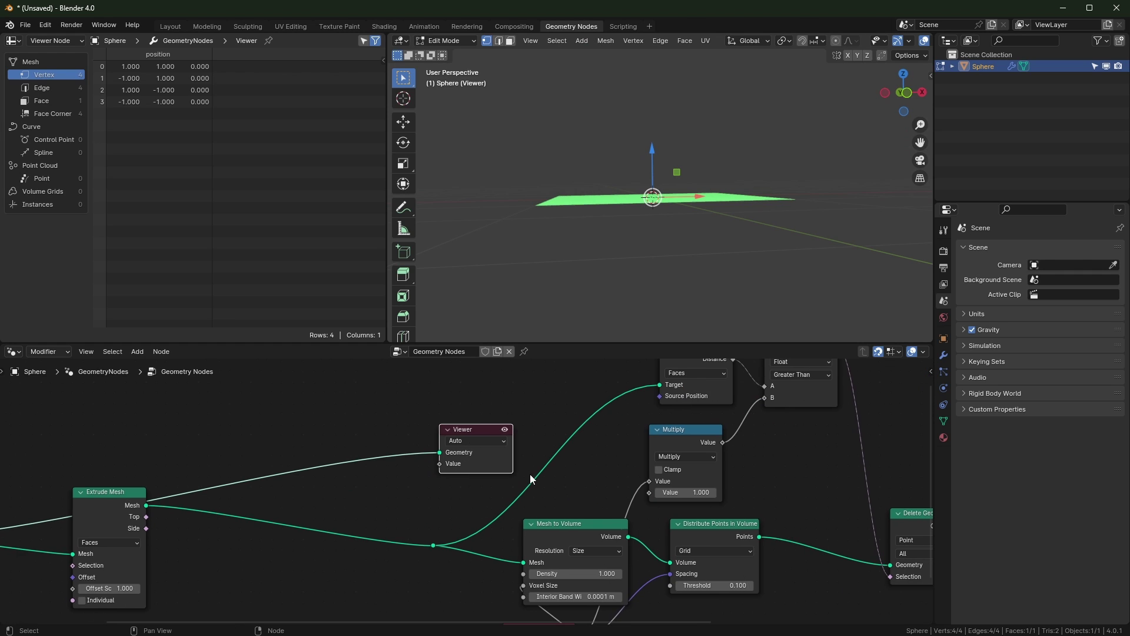
{"action": "left_click", "coordinate": [566, 524], "text": "ctrl+shift"}
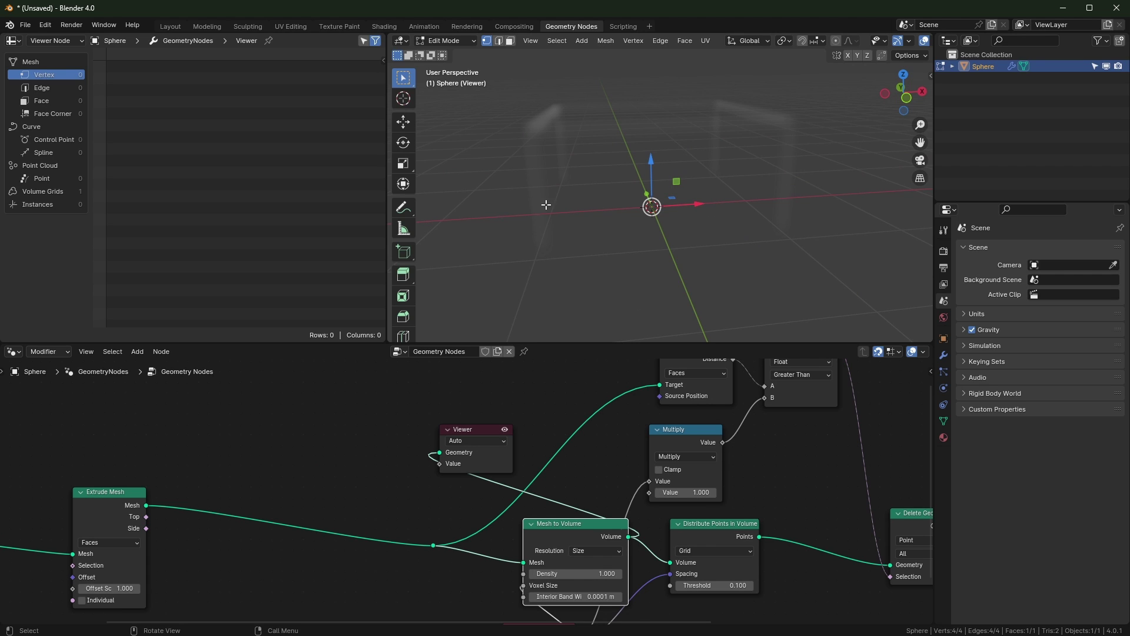
Step: Delete the Viewer node and insert a Join Geometry node between Extrude Mesh and the reroute
{"action": "left_click", "coordinate": [469, 435]}
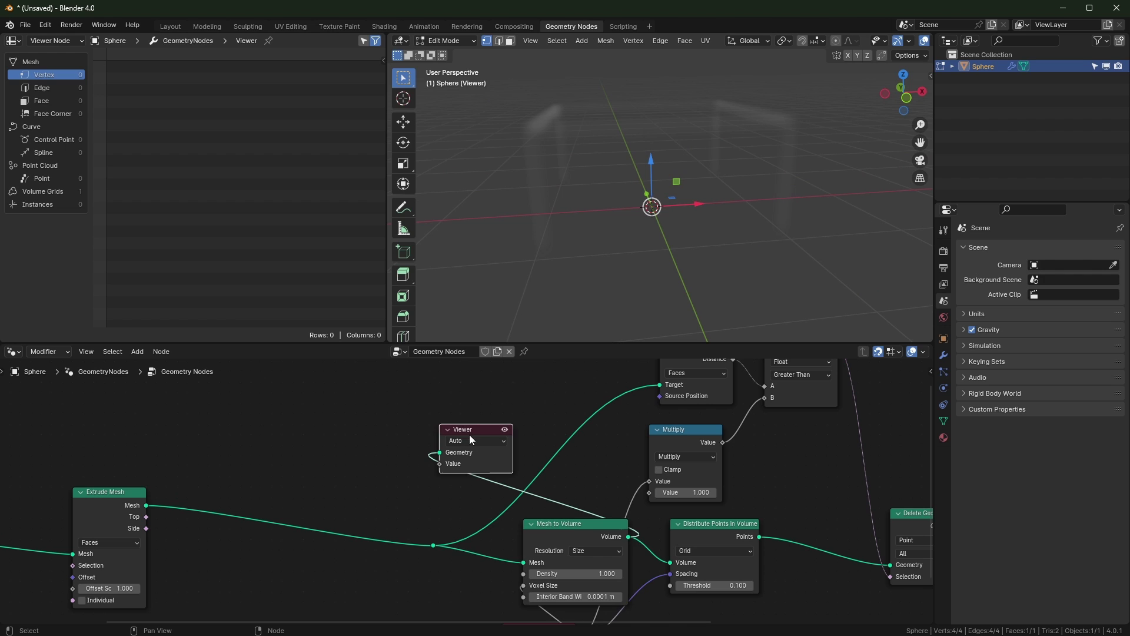
{"action": "key", "text": "x"}
{"action": "middle_click_drag", "start_coordinate": [330, 438], "coordinate": [588, 431]}
{"action": "key", "text": "shift+a"}
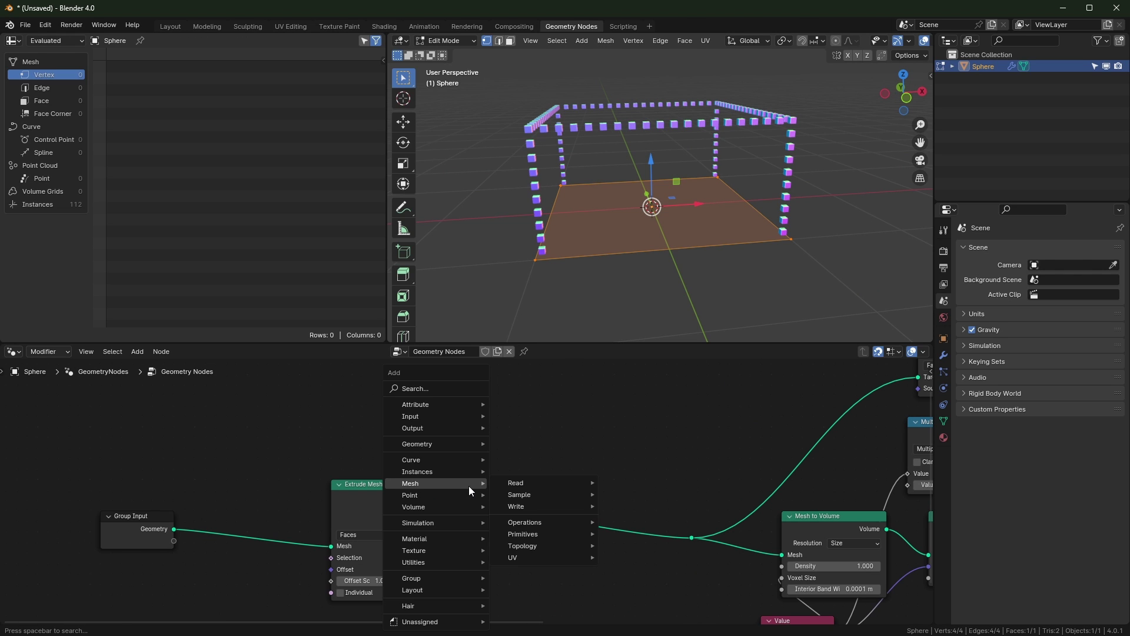
{"action": "type", "text": "join"}
{"action": "key", "text": "Down"}
{"action": "key", "text": "Return"}
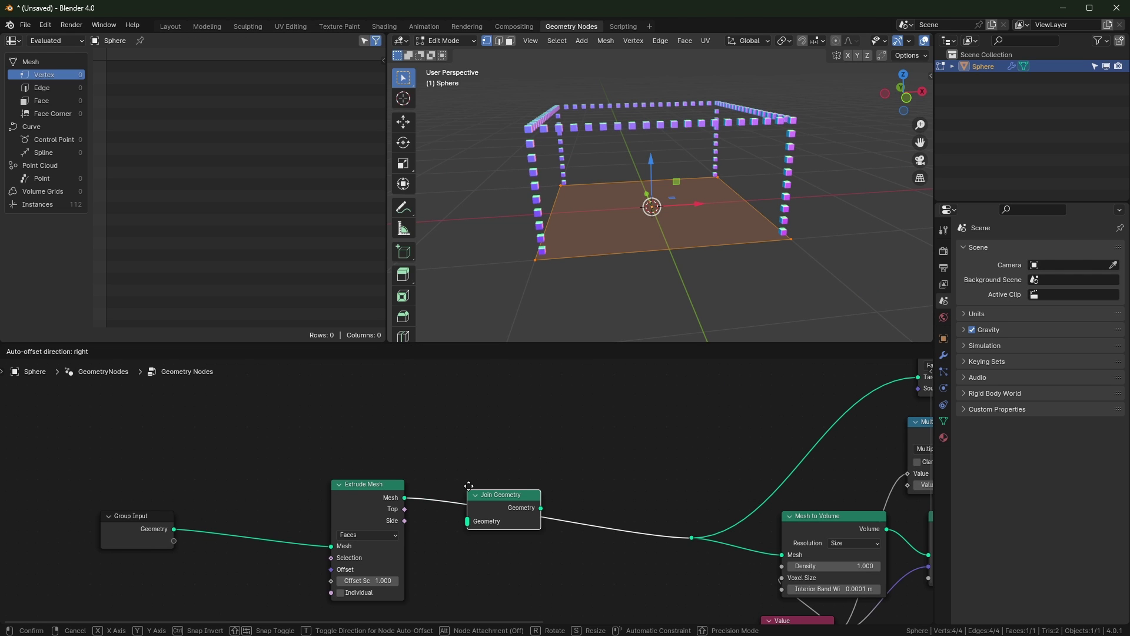
{"action": "left_click", "coordinate": [479, 481]}
Step: Move Extrude Mesh lower and connect the Group Input geometry to Join Geometry, aligning the join node with that link
{"action": "left_click_drag", "start_coordinate": [348, 505], "coordinate": [331, 594]}
{"action": "left_click_drag", "start_coordinate": [174, 529], "coordinate": [477, 510]}
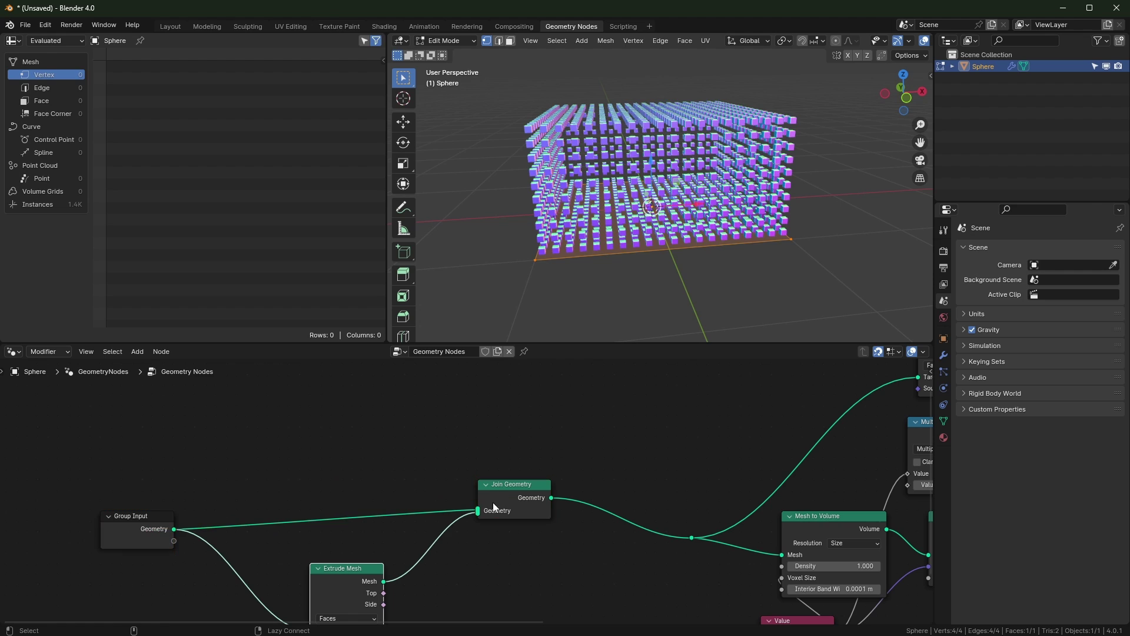
{"action": "middle_click_drag", "start_coordinate": [654, 268], "coordinate": [669, 298]}
{"action": "left_click_drag", "start_coordinate": [510, 484], "coordinate": [521, 506]}
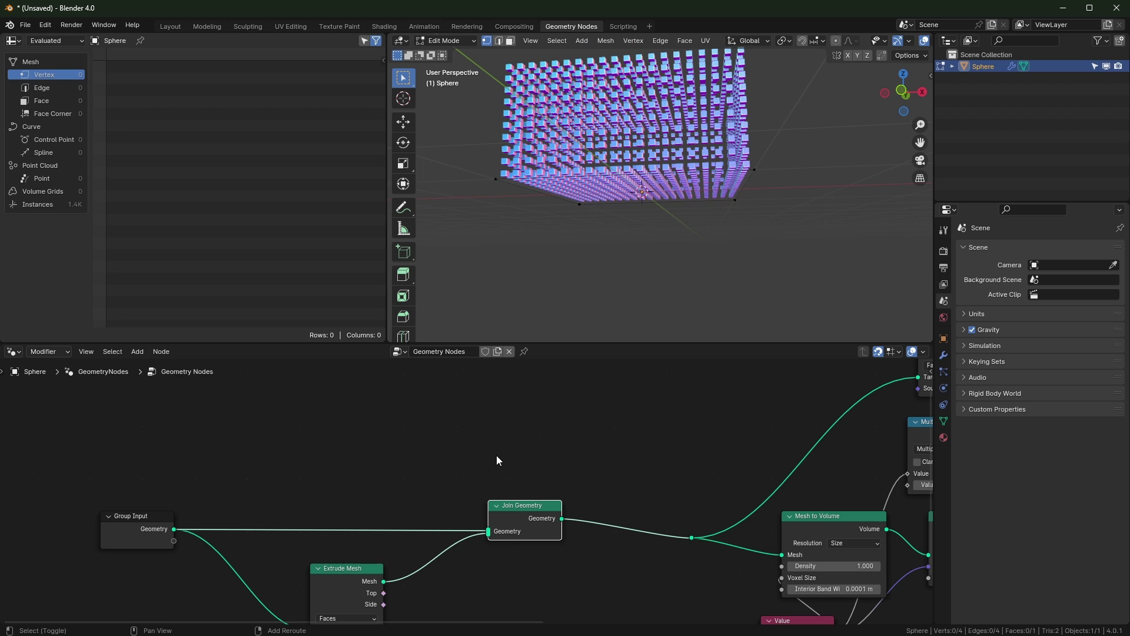
Step: Insert a Flip Faces node between Group Input and Join Geometry and preview the reroute geometry through a Viewer node
{"action": "key", "text": "shift+a"}
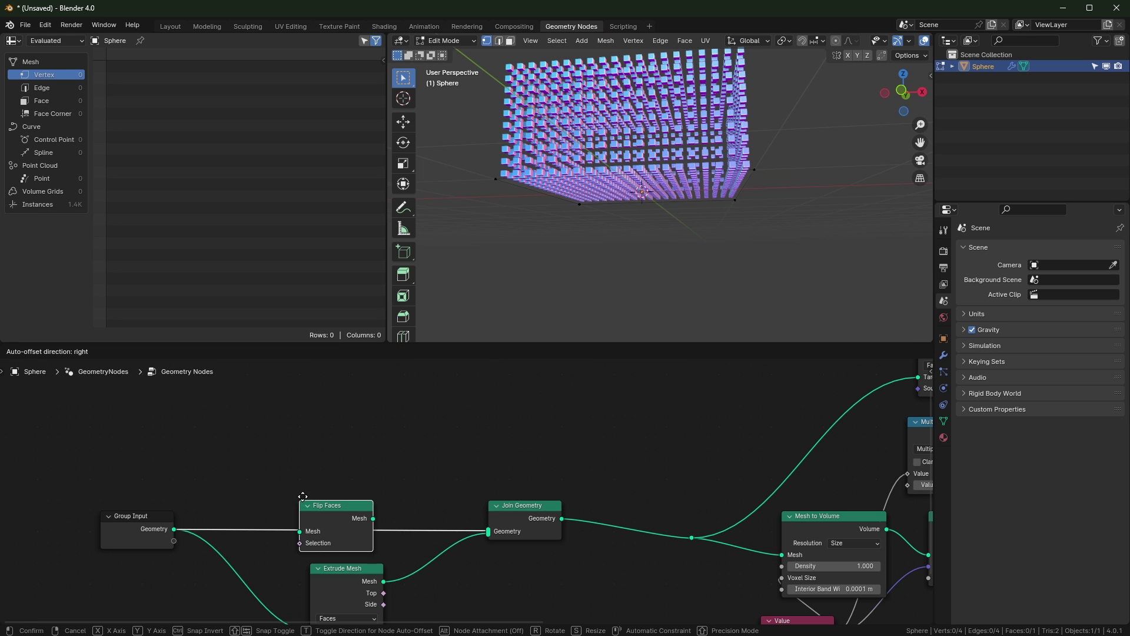
{"action": "left_click", "coordinate": [373, 490]}
{"action": "left_click", "coordinate": [695, 539], "text": "ctrl+shift"}
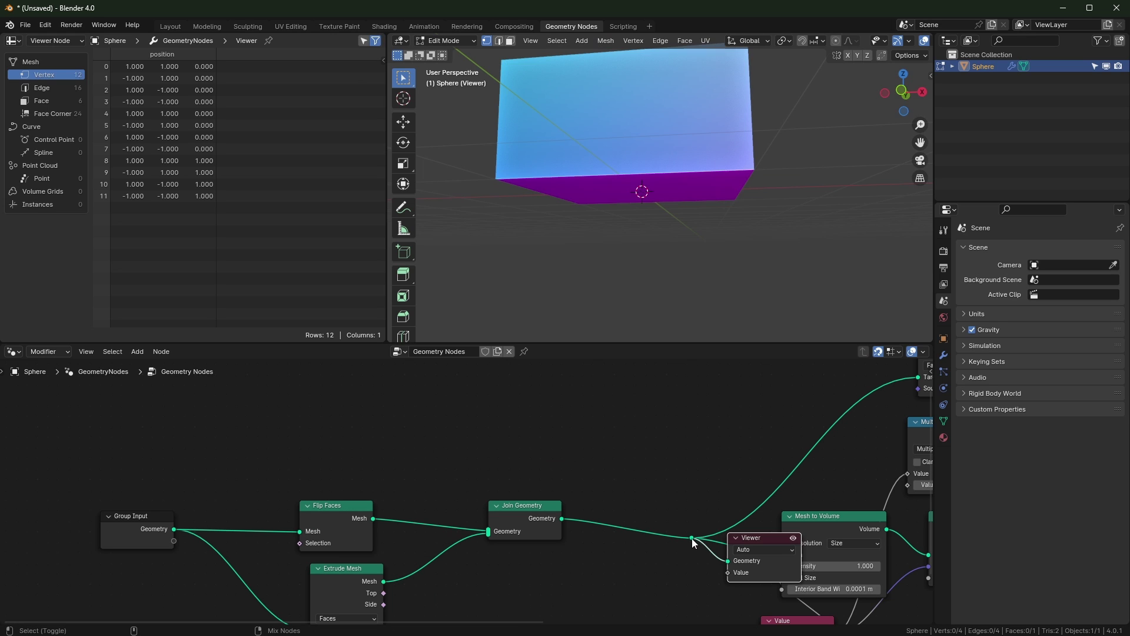
{"action": "key", "text": "g"}
{"action": "left_click", "coordinate": [729, 427]}
{"action": "middle_click_drag", "start_coordinate": [737, 167], "coordinate": [700, 155]}
Step: Compare the underside face of the box with the Flip Faces node muted and unmuted
{"action": "left_click", "coordinate": [344, 505]}
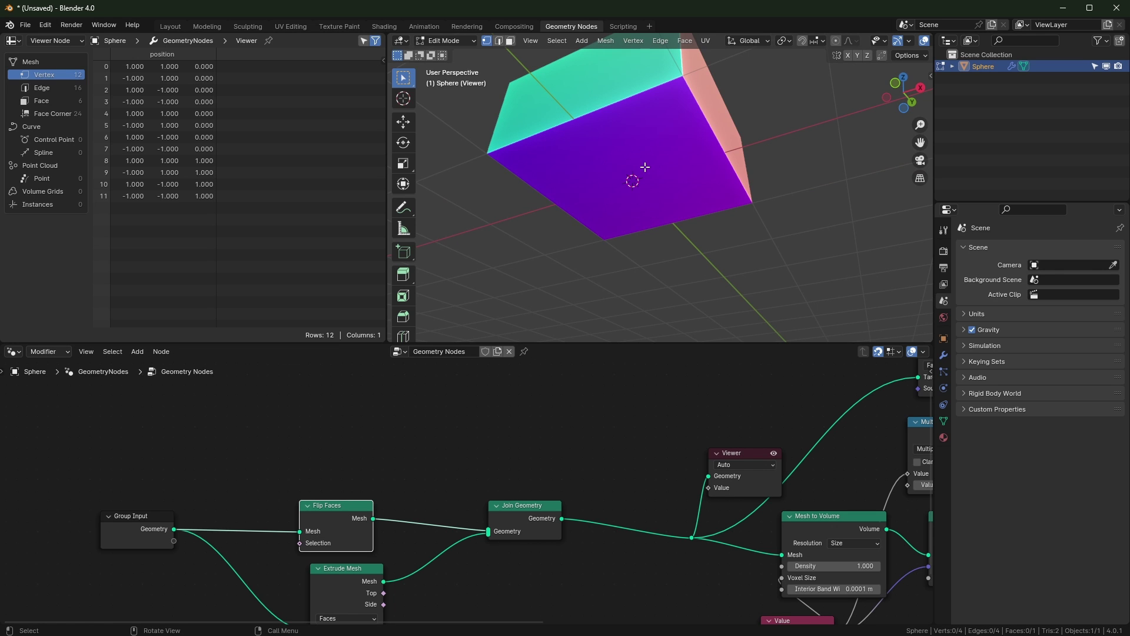
{"action": "middle_click_drag", "start_coordinate": [646, 167], "coordinate": [646, 297]}
{"action": "middle_click_drag", "start_coordinate": [717, 290], "coordinate": [711, 198]}
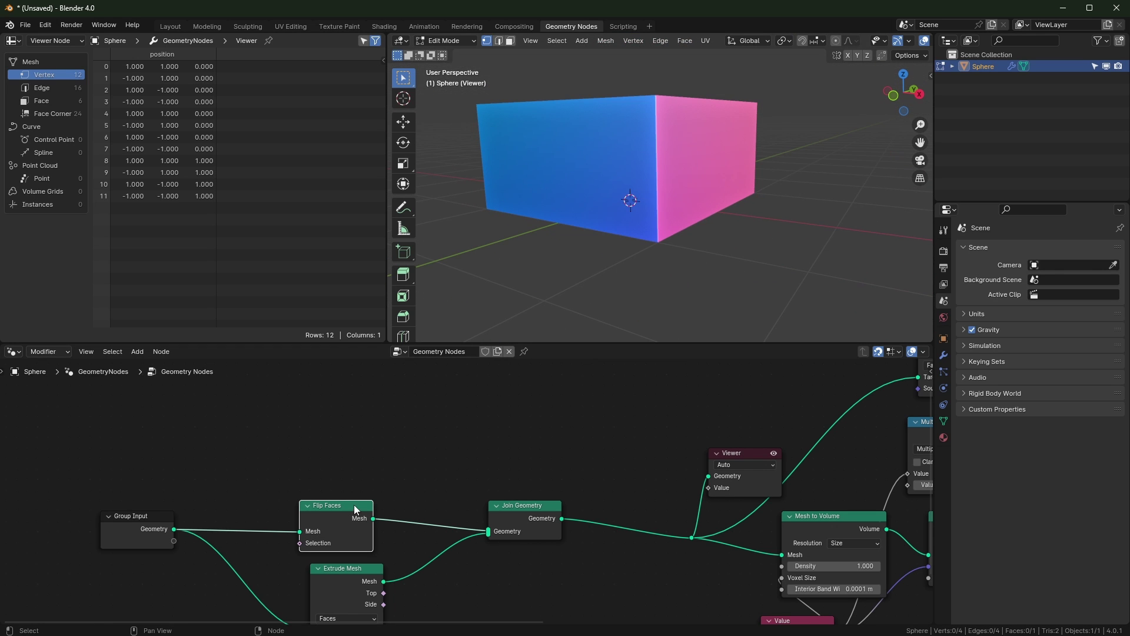
{"action": "middle_click_drag", "start_coordinate": [656, 333], "coordinate": [666, 257]}
{"action": "key", "text": "m"}
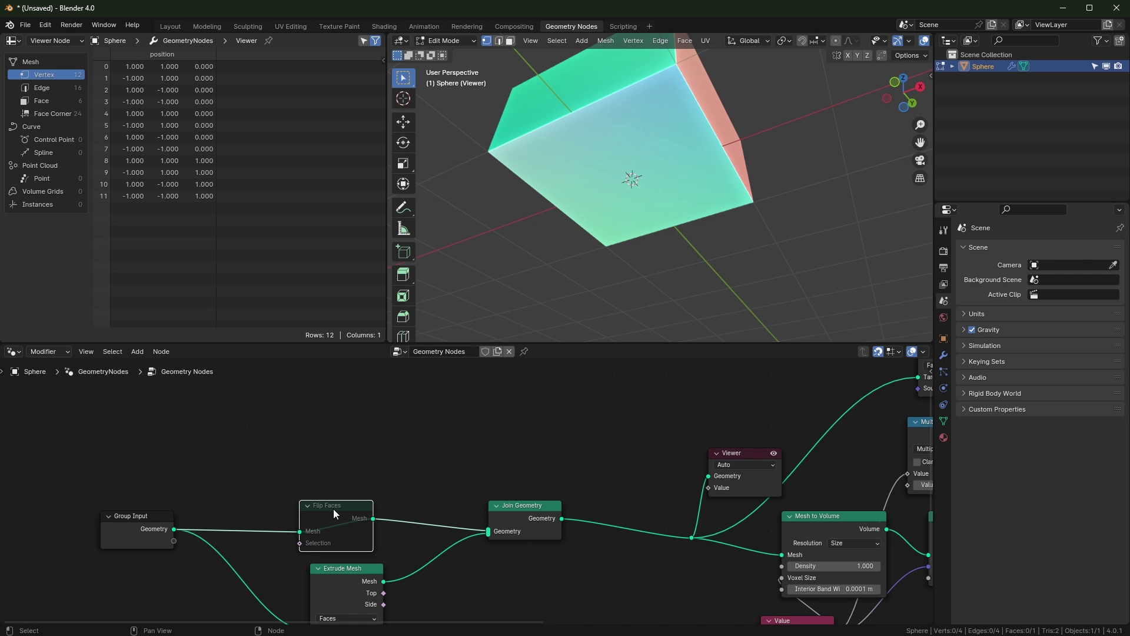
{"action": "key", "text": "m"}
Step: Move the Group Input, Flip Faces, Extrude Mesh and Join Geometry nodes away and insert Merge by Distance before the reroute
{"action": "middle_click_drag", "start_coordinate": [249, 477], "coordinate": [278, 431]}
{"action": "scroll", "coordinate": [278, 431], "scroll_direction": "down", "scroll_amount": 1}
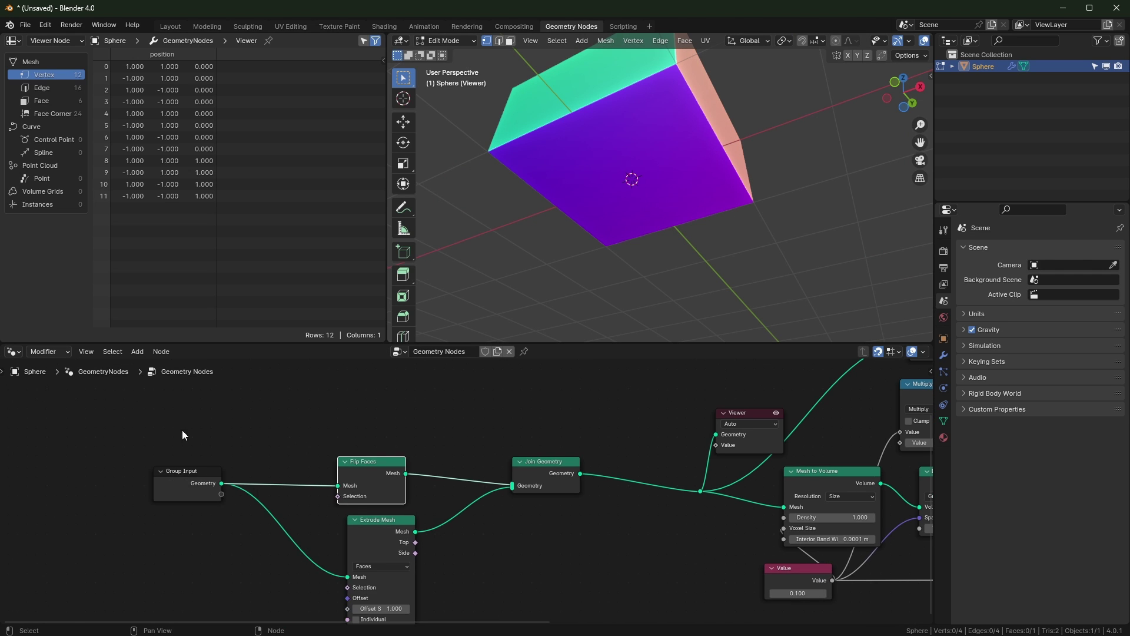
{"action": "left_click_drag", "start_coordinate": [179, 430], "coordinate": [530, 584]}
{"action": "left_click_drag", "start_coordinate": [553, 488], "coordinate": [331, 478]}
{"action": "left_click", "coordinate": [460, 526]}
{"action": "middle_click_drag", "start_coordinate": [460, 526], "coordinate": [473, 537]}
{"action": "key", "text": "shift+a"}
{"action": "type", "text": "smerge"}
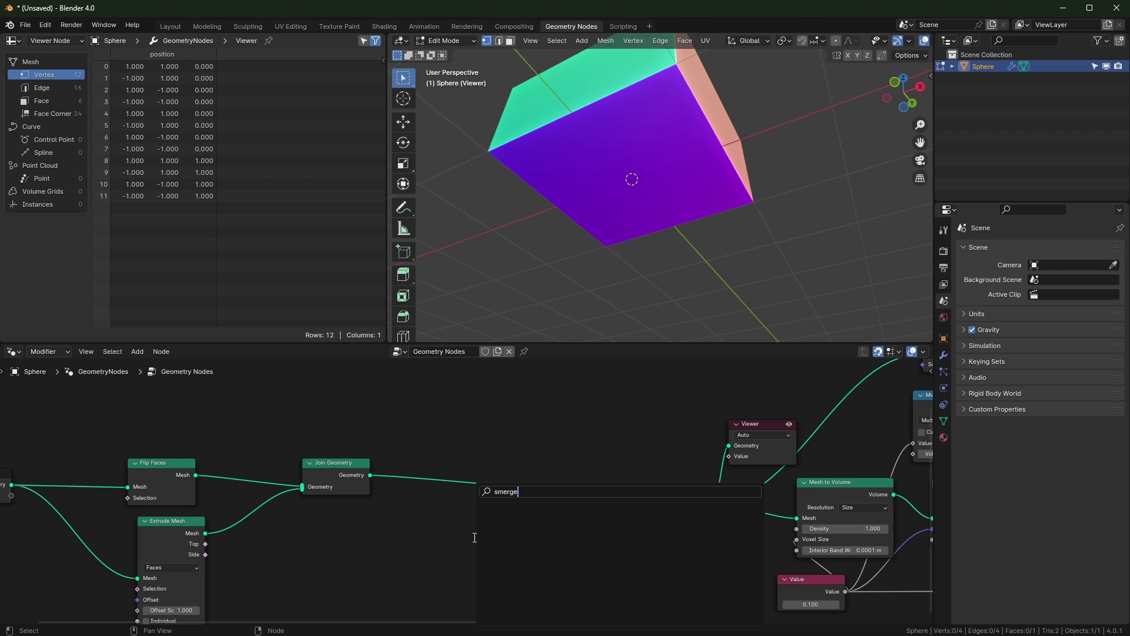
{"action": "key", "text": "Return"}
{"action": "left_click", "coordinate": [423, 467]}
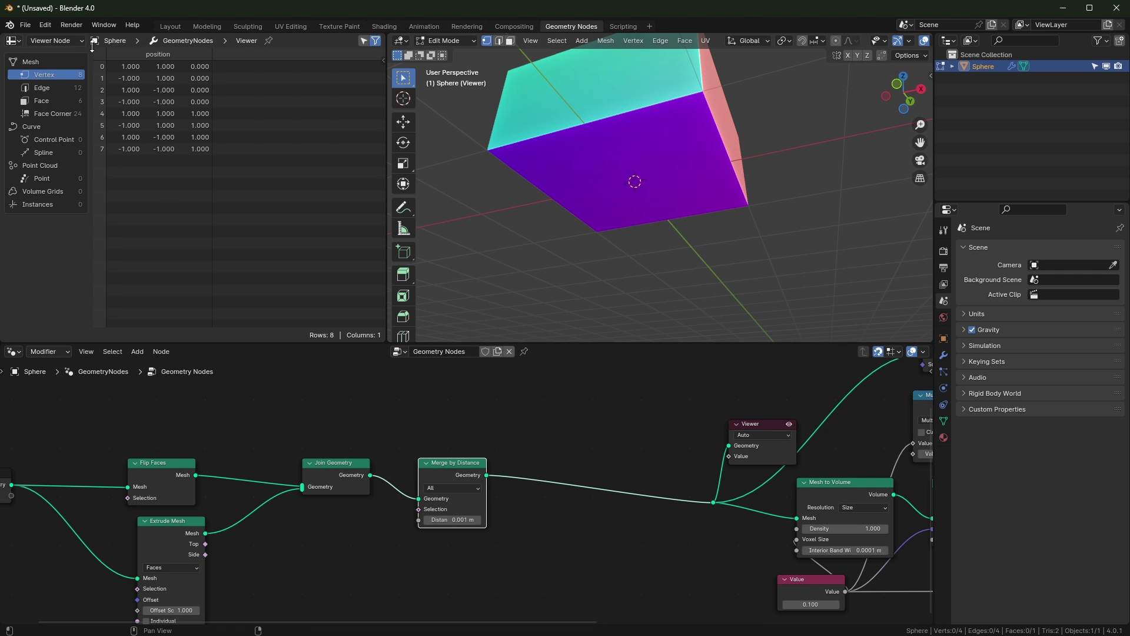
Step: Compare the vertex list with Merge by Distance muted and unmuted, and delete the Viewer node
{"action": "key", "text": "m"}
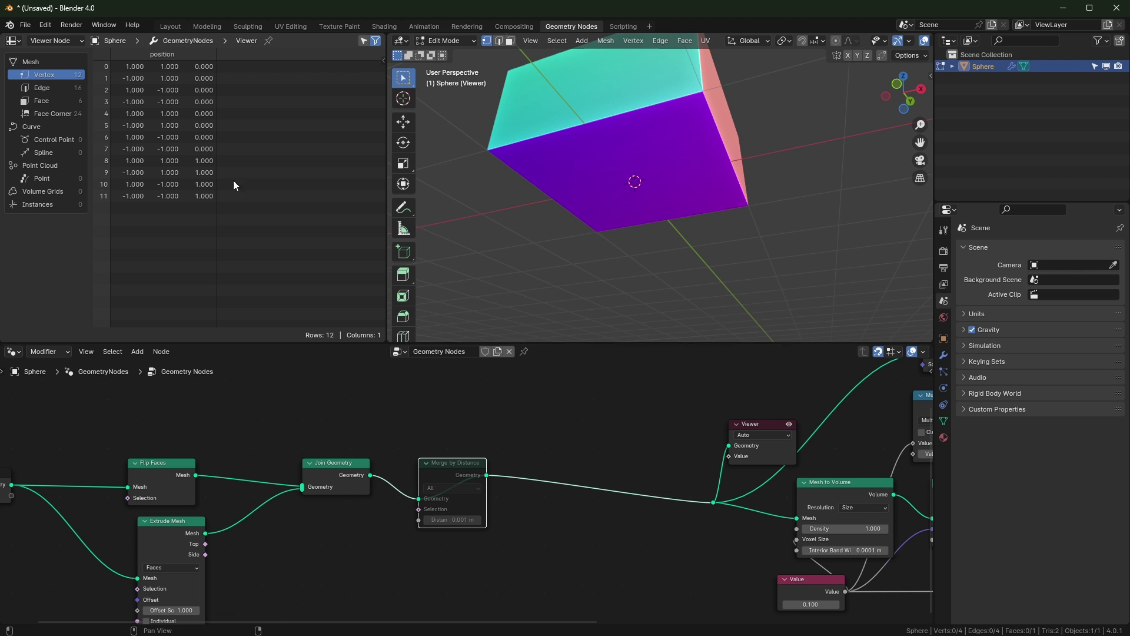
{"action": "key", "text": "m"}
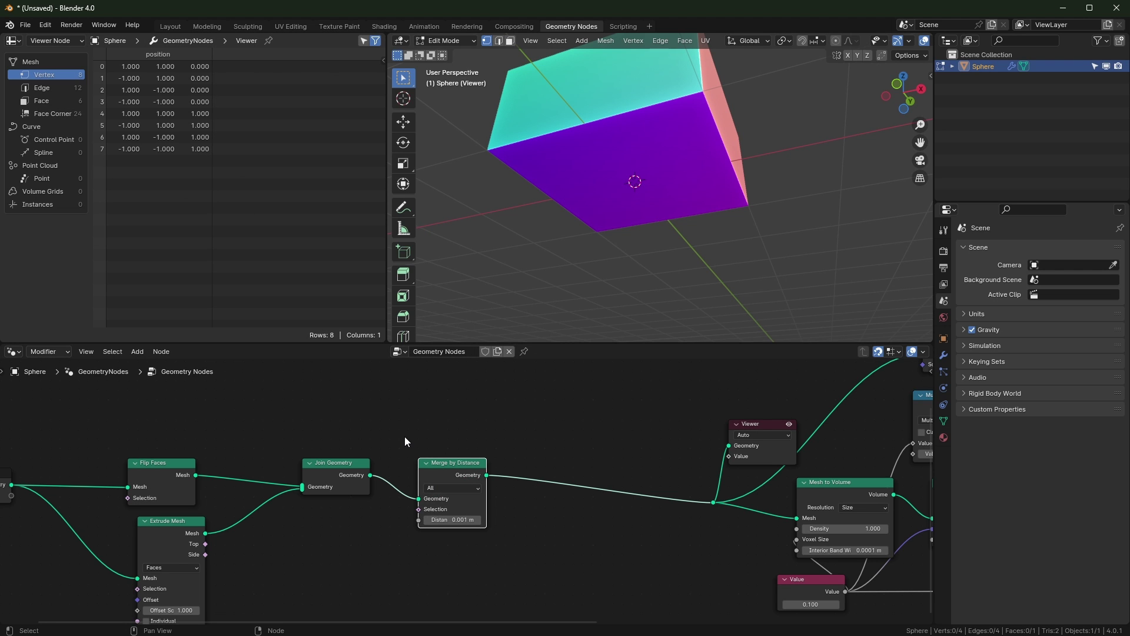
{"action": "middle_click_drag", "start_coordinate": [404, 436], "coordinate": [505, 438]}
{"action": "middle_click_drag", "start_coordinate": [866, 430], "coordinate": [810, 434]}
{"action": "left_click", "coordinate": [810, 432]}
{"action": "key", "text": "x"}
{"action": "middle_click_drag", "start_coordinate": [641, 332], "coordinate": [699, 295]}
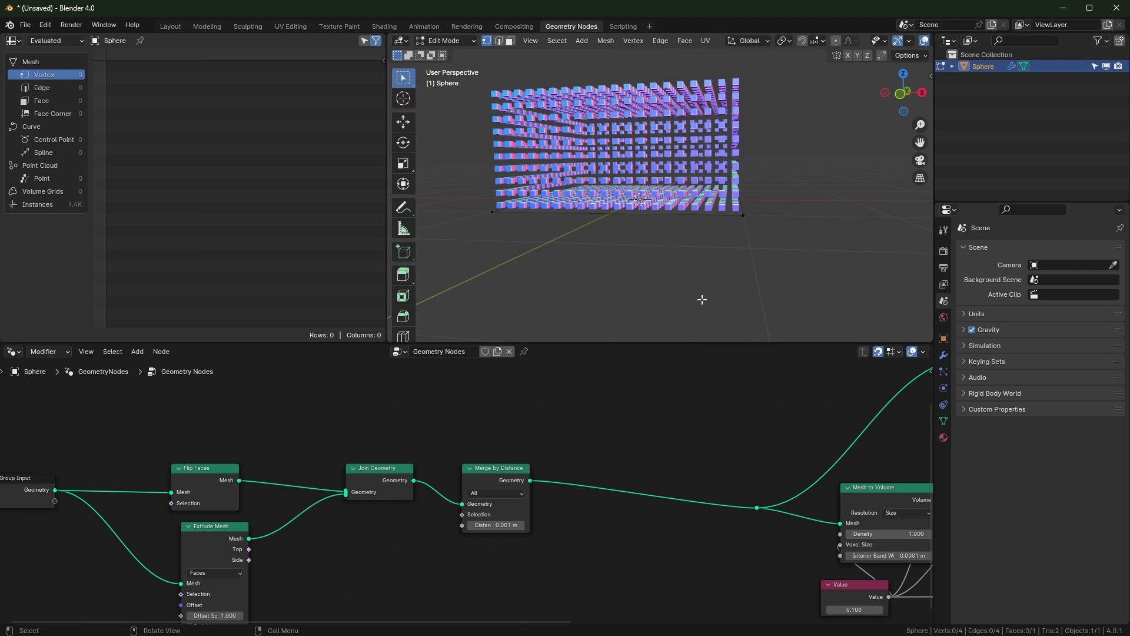
Step: Mute the Merge by Distance and Flip Faces nodes to check the point fill, and undo both mutes
{"action": "left_click", "coordinate": [490, 470]}
{"action": "key", "text": "m"}
{"action": "left_click", "coordinate": [208, 469]}
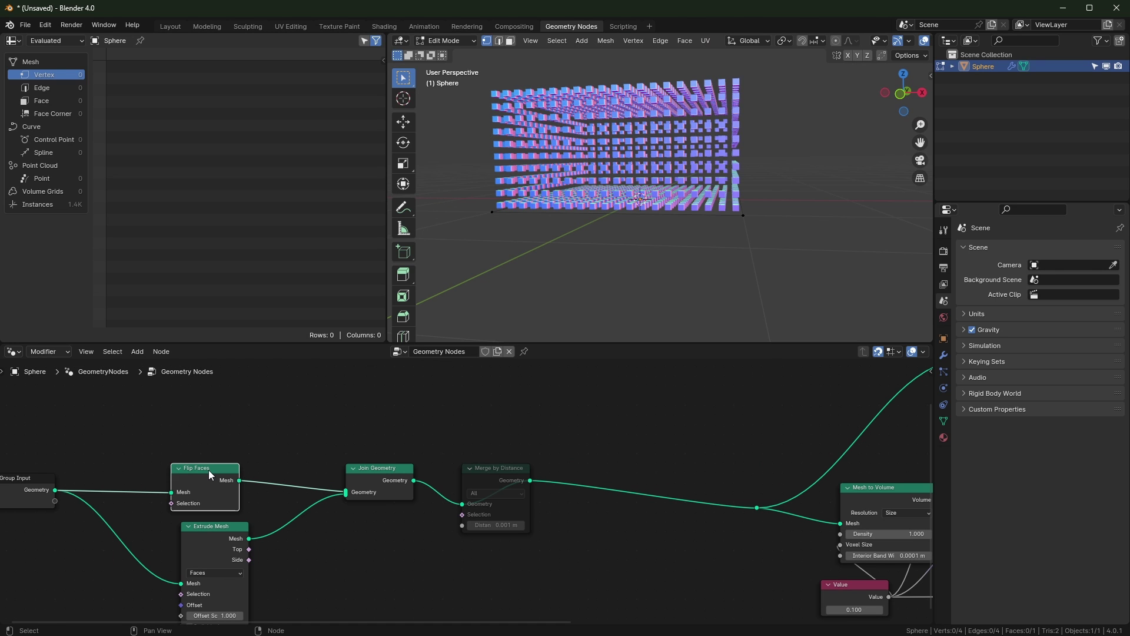
{"action": "key", "text": "m"}
{"action": "middle_click_drag", "start_coordinate": [472, 333], "coordinate": [619, 283]}
{"action": "left_click", "coordinate": [494, 487]}
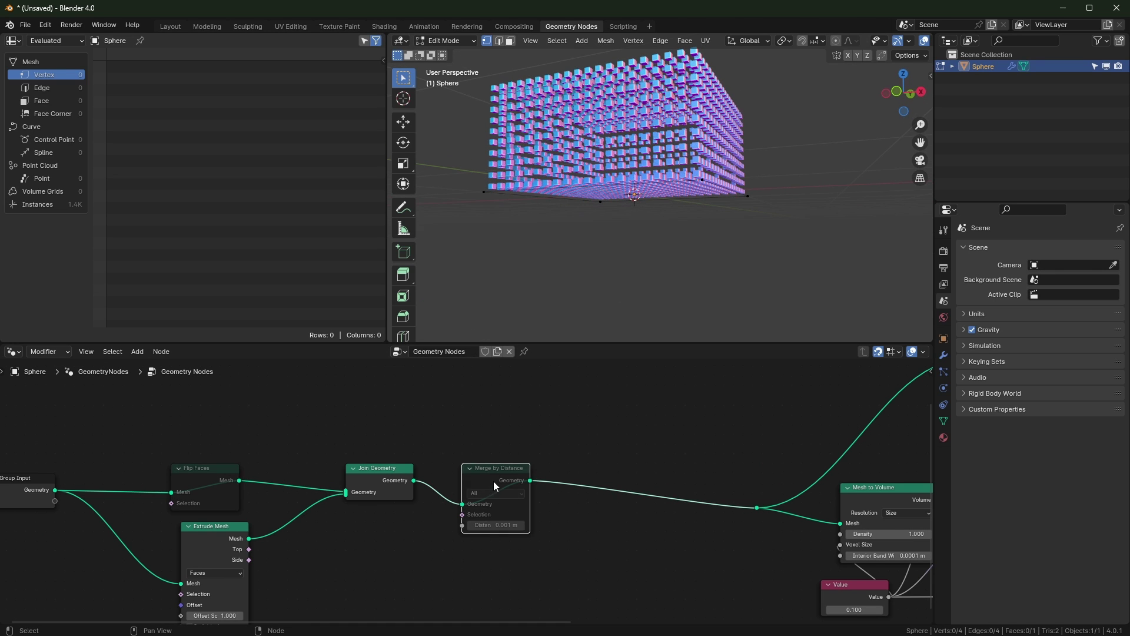
{"action": "key", "text": "ctrl+z"}
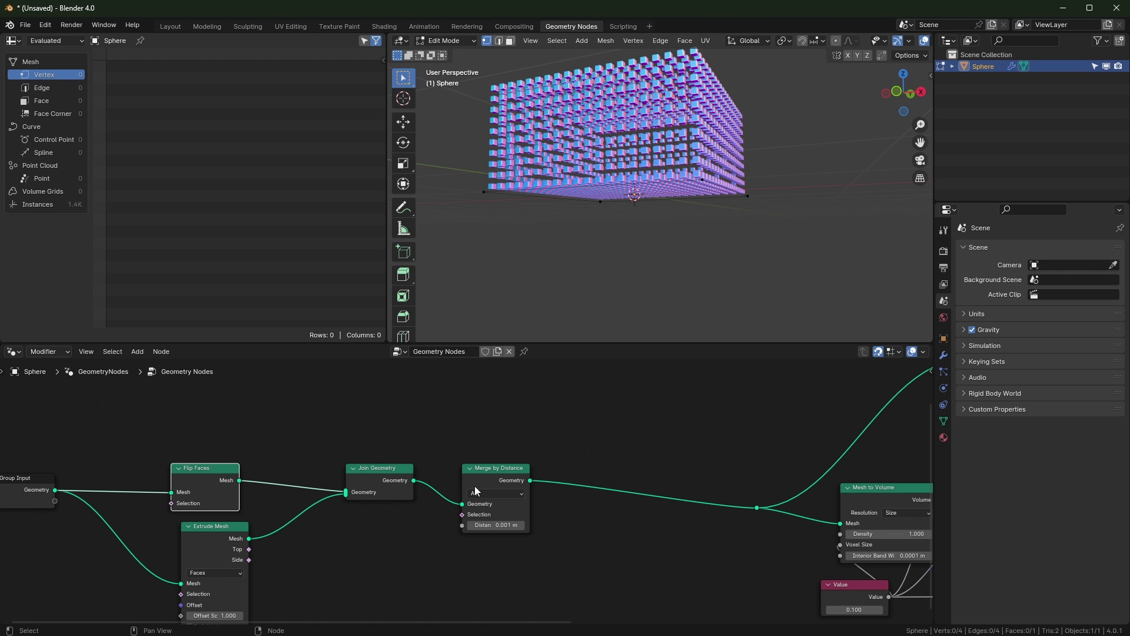
Step: Duplicate the Extrude Mesh node above the chain and link it directly from Group Input to the reroute
{"action": "scroll", "coordinate": [345, 524], "scroll_direction": "down", "scroll_amount": 2}
{"action": "left_click", "coordinate": [196, 536]}
{"action": "key", "text": "shift+d"}
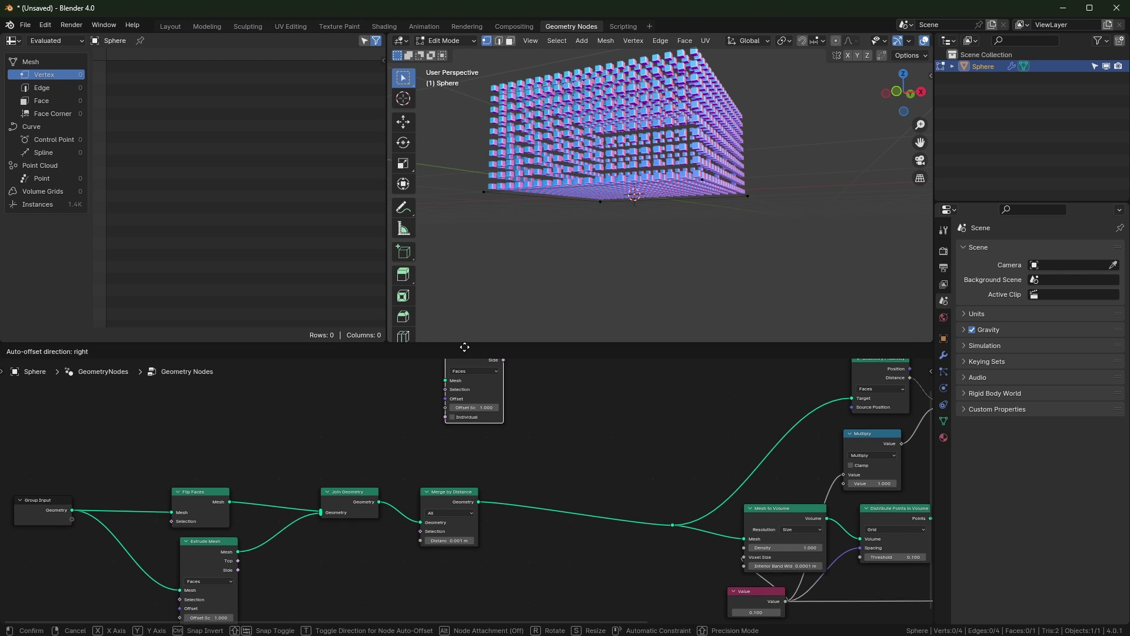
{"action": "left_click", "coordinate": [469, 372]}
{"action": "right_click_drag", "start_coordinate": [83, 540], "coordinate": [493, 402], "text": "alt"}
{"action": "left_click_drag", "start_coordinate": [497, 391], "coordinate": [492, 393]}
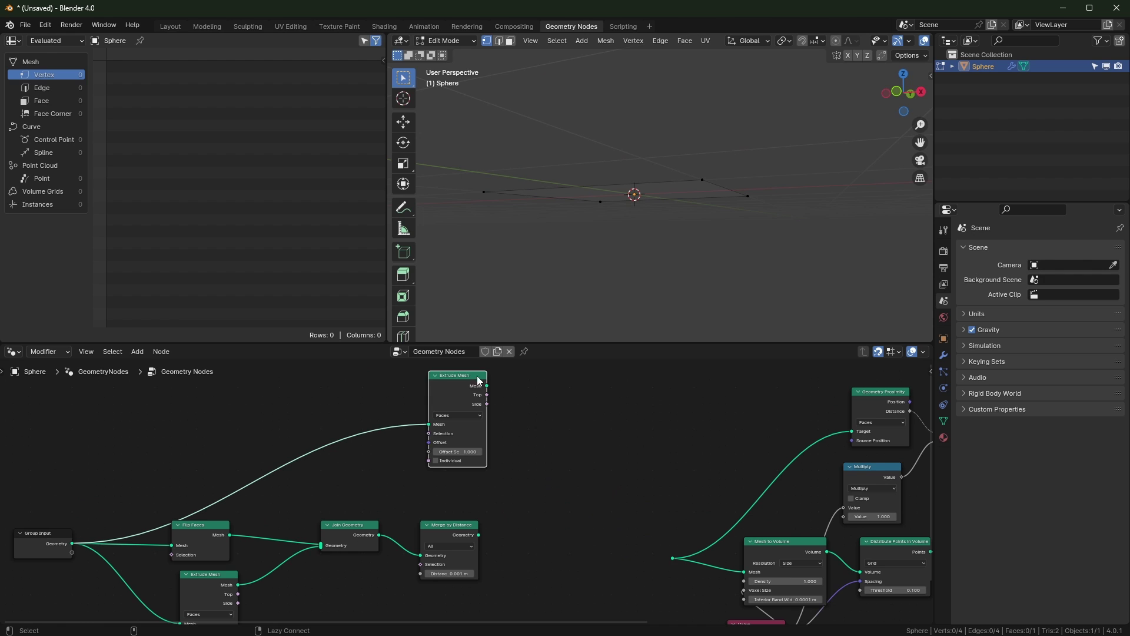
{"action": "right_click_drag", "start_coordinate": [479, 380], "coordinate": [672, 559], "text": "alt"}
{"action": "left_click_drag", "start_coordinate": [454, 397], "coordinate": [453, 405]}
Step: Replace the object's mesh in Edit Mode by deleting all the plane's vertices and adding a monkey
{"action": "middle_click_drag", "start_coordinate": [675, 236], "coordinate": [705, 261]}
{"action": "key", "text": "a"}
{"action": "key", "text": "x"}
{"action": "left_click", "coordinate": [705, 260]}
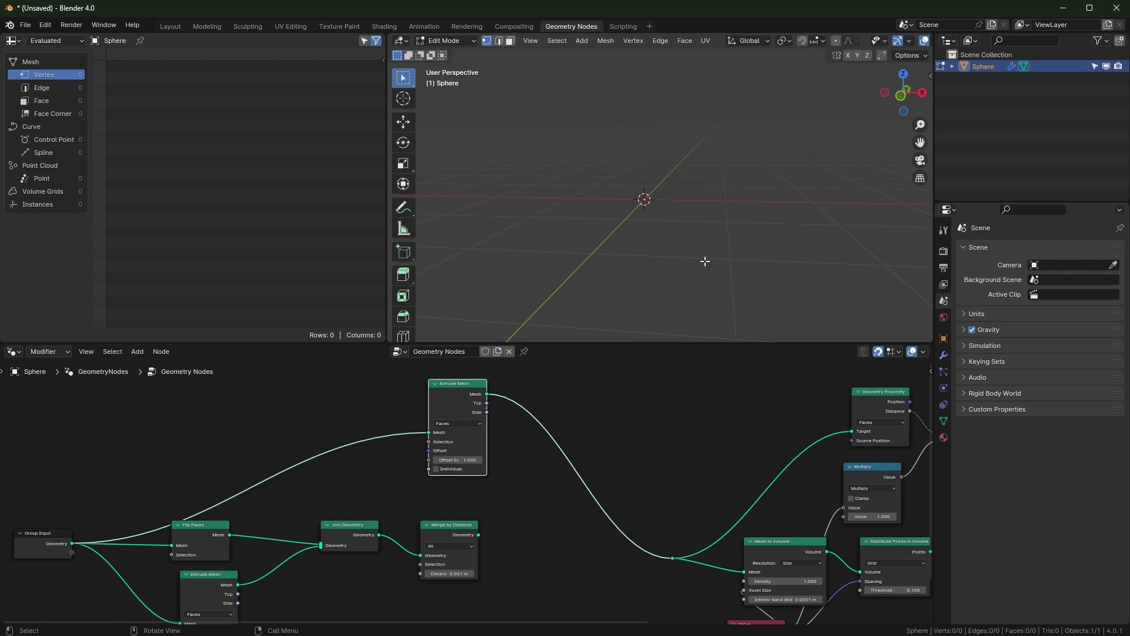
{"action": "key", "text": "shift+a"}
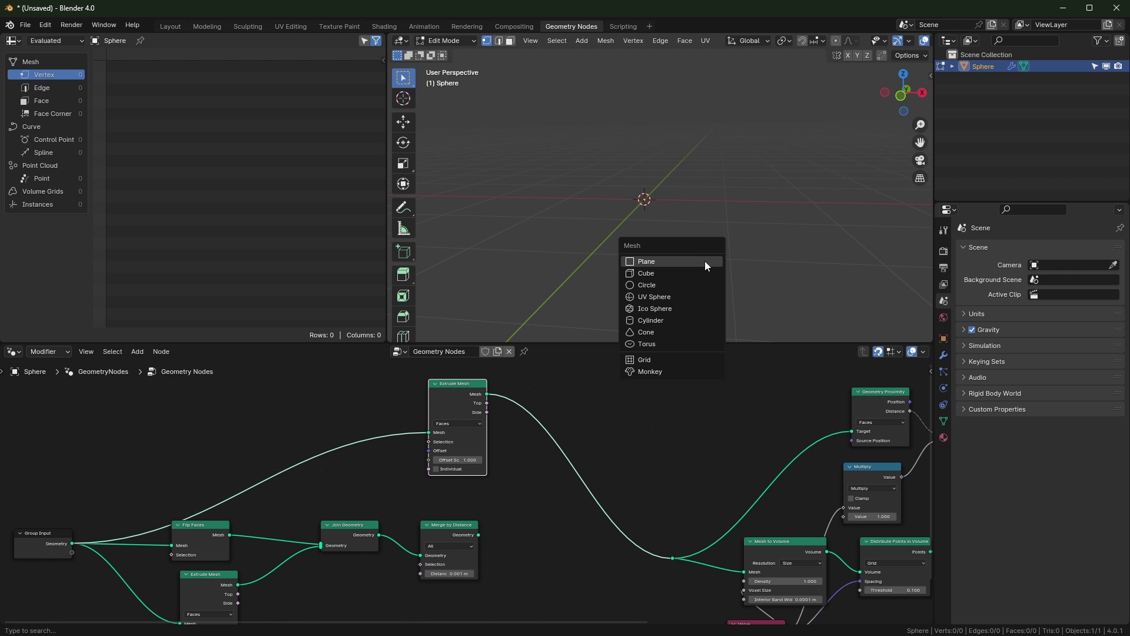
{"action": "left_click", "coordinate": [676, 374]}
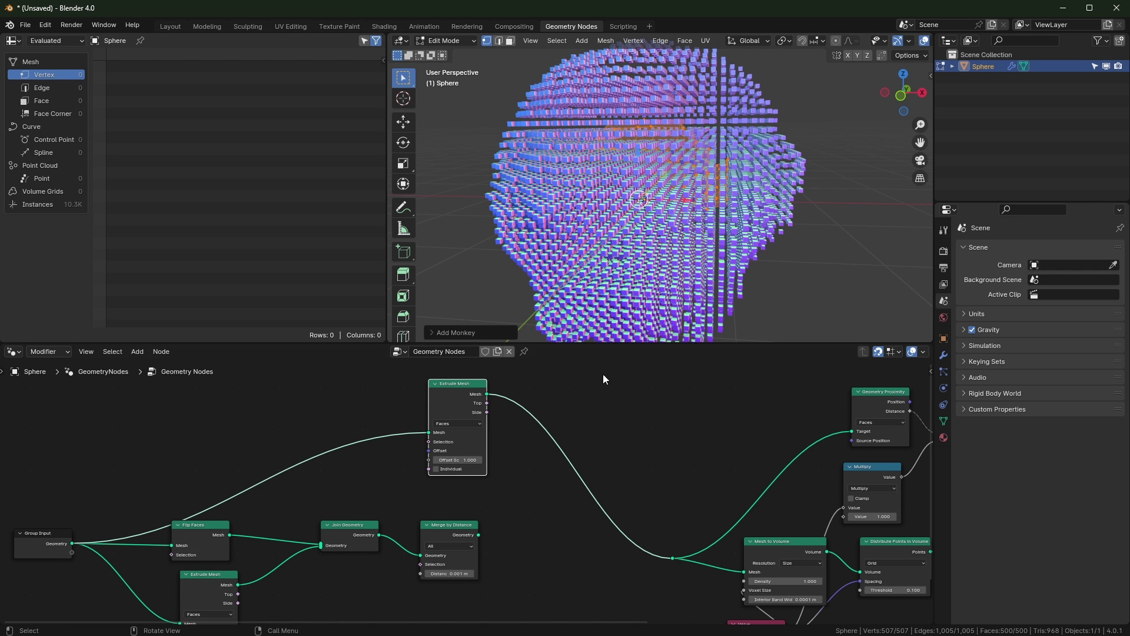
Step: Preview the reroute geometry through a Viewer node and set the upper Extrude Mesh's offset scale to 0
{"action": "middle_click_drag", "start_coordinate": [590, 464], "coordinate": [535, 479]}
{"action": "left_click", "coordinate": [617, 572], "text": "ctrl+shift"}
{"action": "left_click", "coordinate": [458, 494]}
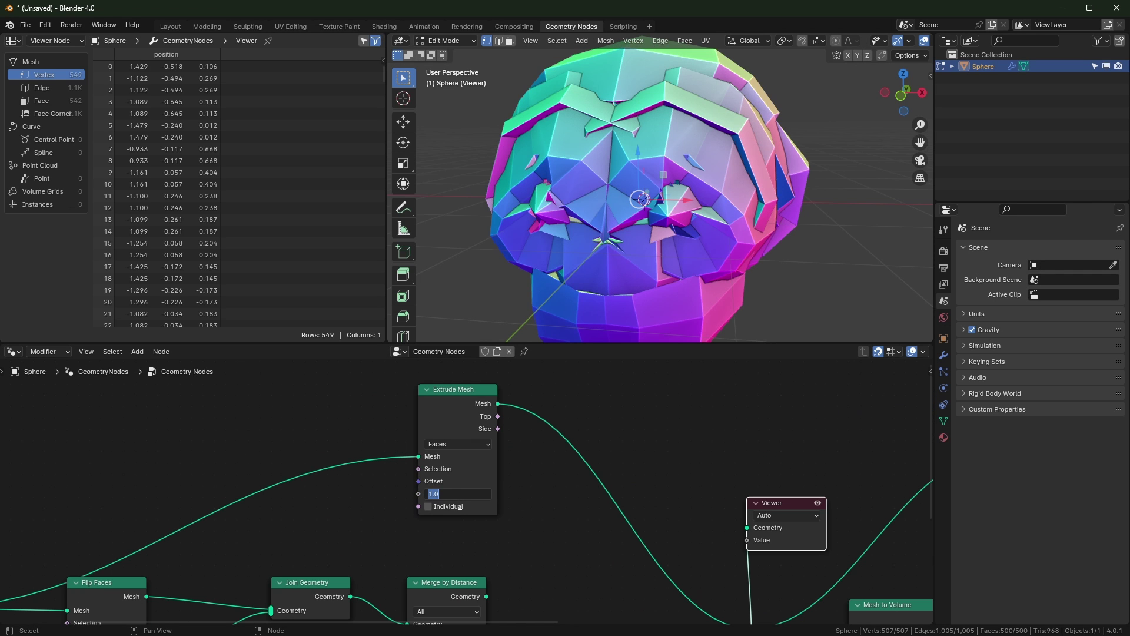
{"action": "type", "text": "0"}
{"action": "key", "text": "Return"}
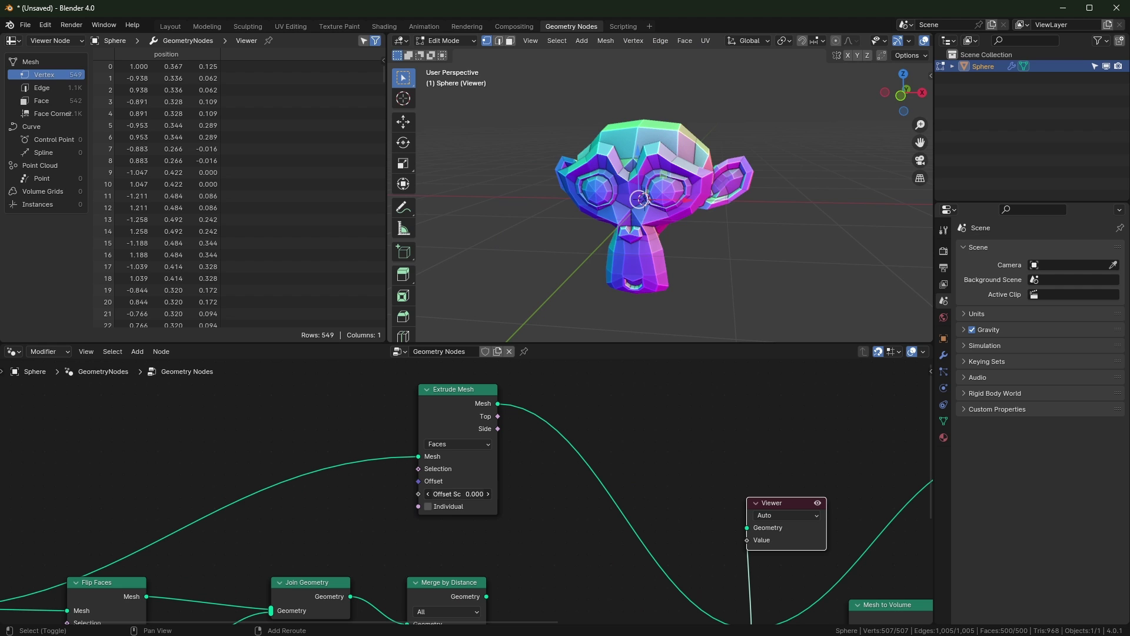
Step: Vary the upper Extrude Mesh's offset scale through 0.170 and 0.690 while inspecting the monkey, ending at 0.490
{"action": "left_click_drag", "start_coordinate": [475, 493], "coordinate": [488, 493]}
{"action": "middle_click_drag", "start_coordinate": [806, 240], "coordinate": [615, 173]}
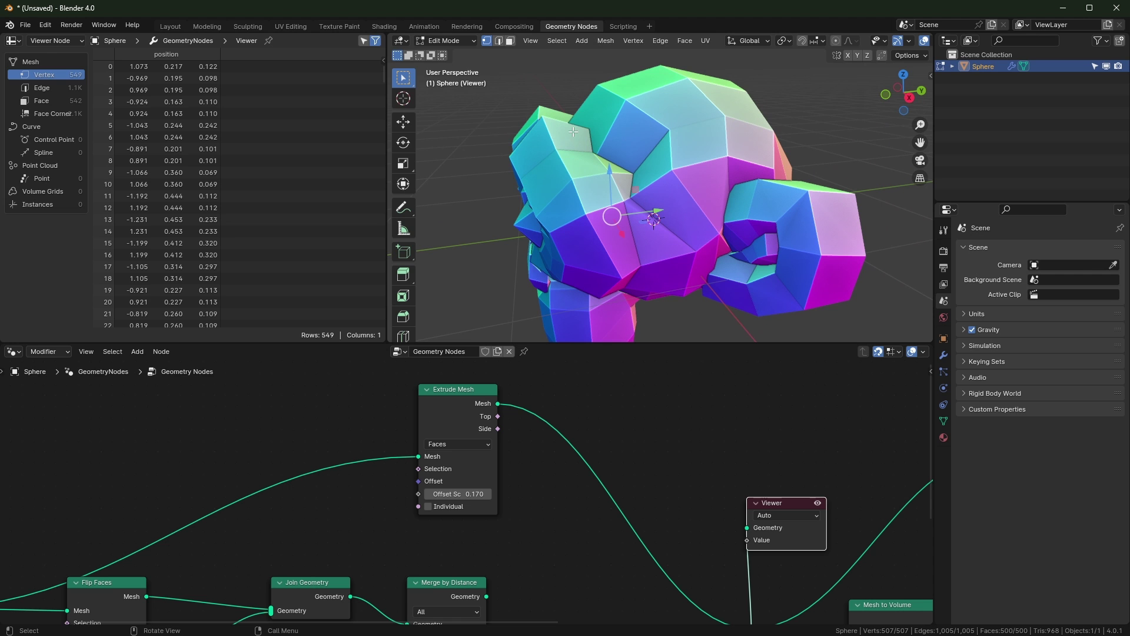
{"action": "left_click_drag", "start_coordinate": [460, 494], "coordinate": [502, 494], "text": "shift"}
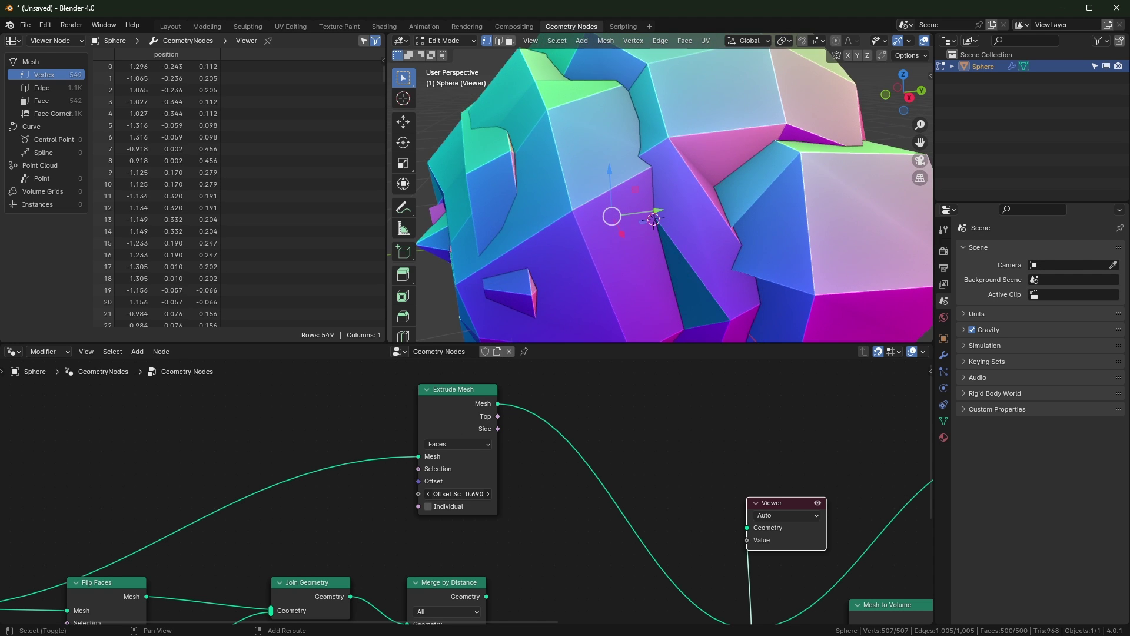
{"action": "scroll", "coordinate": [609, 174], "scroll_direction": "down", "scroll_amount": 2}
{"action": "middle_click_drag", "start_coordinate": [607, 171], "coordinate": [652, 161]}
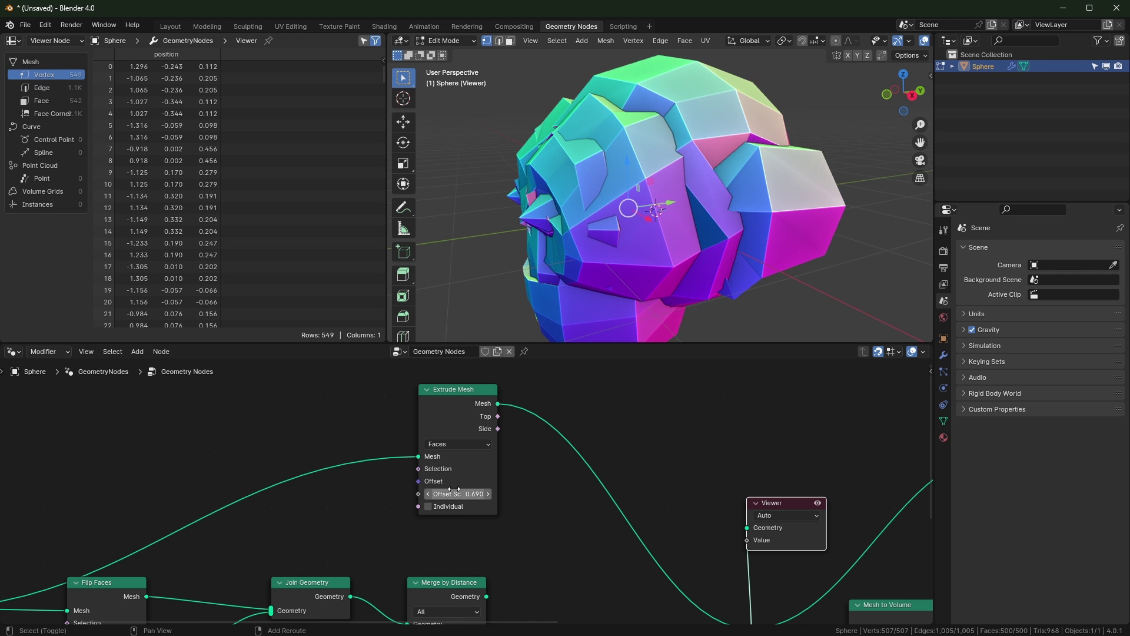
{"action": "left_click_drag", "start_coordinate": [474, 493], "coordinate": [448, 493]}
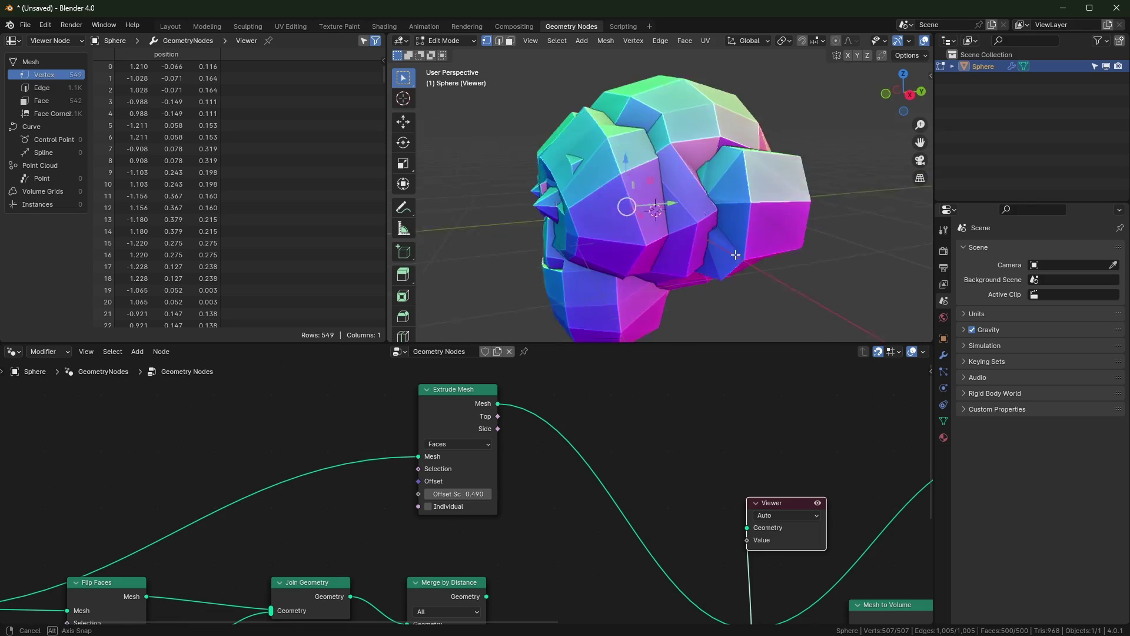
Step: Inspect the extruded monkey in wireframe shading, delete the Viewer node and return to solid shading
{"action": "key", "text": "shift+z"}
{"action": "scroll", "coordinate": [633, 258], "scroll_direction": "up", "scroll_amount": 1}
{"action": "middle_click_drag", "start_coordinate": [719, 245], "coordinate": [577, 247]}
{"action": "key", "text": "x"}
{"action": "scroll", "coordinate": [751, 501], "scroll_direction": "down", "scroll_amount": 4}
{"action": "key", "text": "shift+z"}
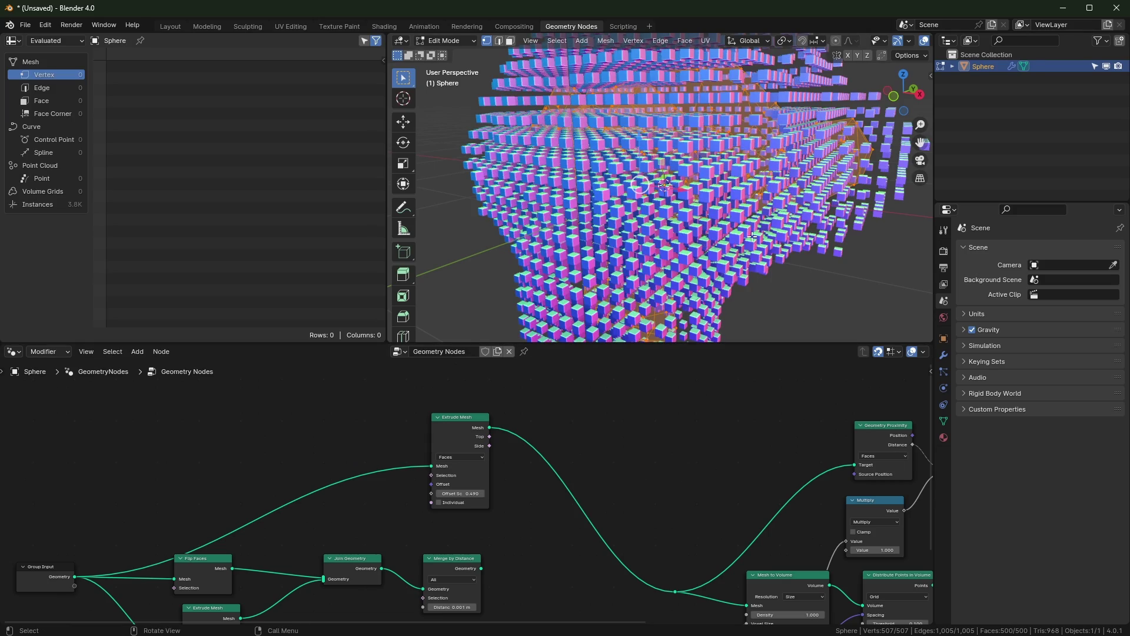
Step: Leave Edit Mode and examine the monkey's cube distribution from several angles alongside the node chain
{"action": "key", "text": "Tab"}
{"action": "scroll", "coordinate": [677, 499], "scroll_direction": "down", "scroll_amount": 3}
{"action": "middle_click_drag", "start_coordinate": [796, 265], "coordinate": [701, 253]}
{"action": "scroll", "coordinate": [647, 225], "scroll_direction": "up", "scroll_amount": 4}
{"action": "middle_click_drag", "start_coordinate": [583, 211], "coordinate": [499, 158]}
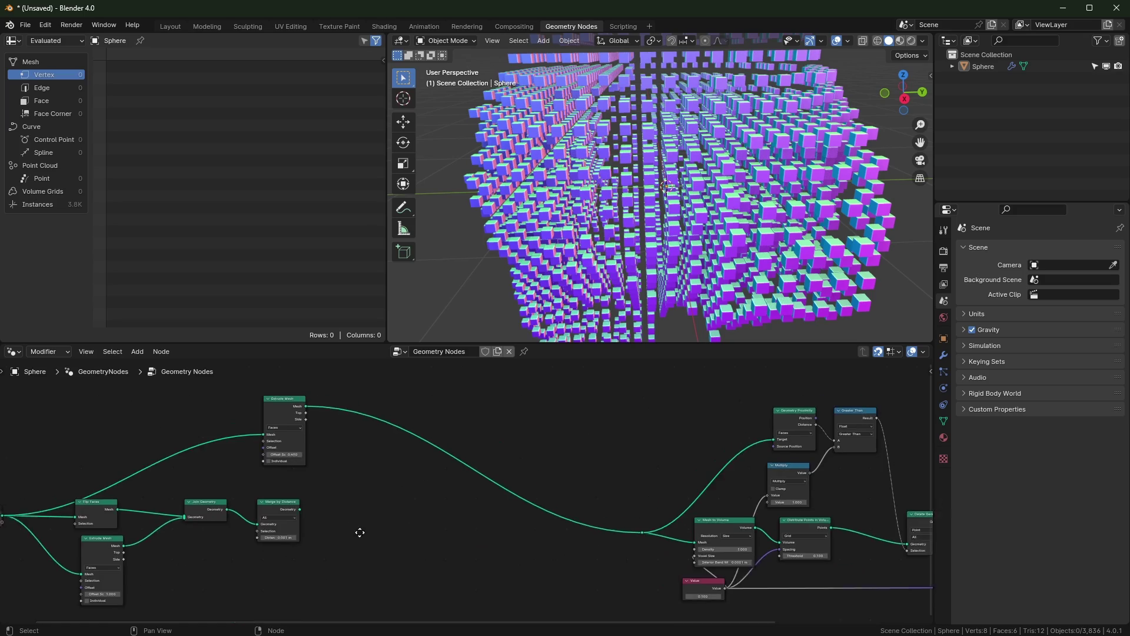
{"action": "middle_click_drag", "start_coordinate": [359, 528], "coordinate": [412, 557]}
{"action": "scroll", "coordinate": [423, 540], "scroll_direction": "up", "scroll_amount": 3}
{"action": "middle_click_drag", "start_coordinate": [690, 254], "coordinate": [736, 263]}
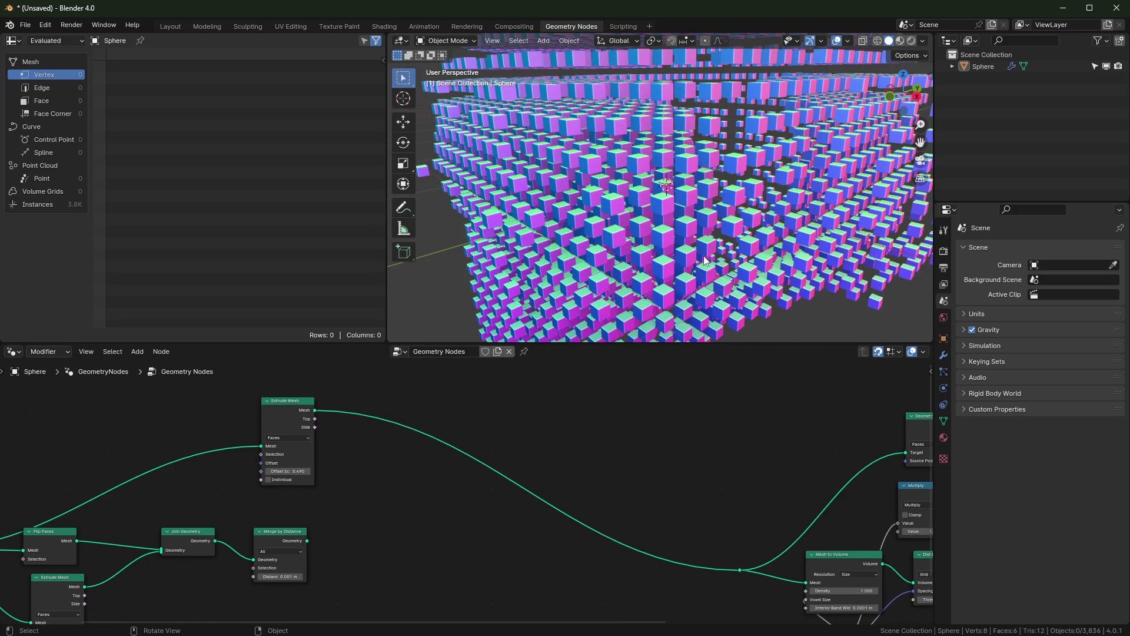
{"action": "scroll", "coordinate": [706, 261], "scroll_direction": "down", "scroll_amount": 6}
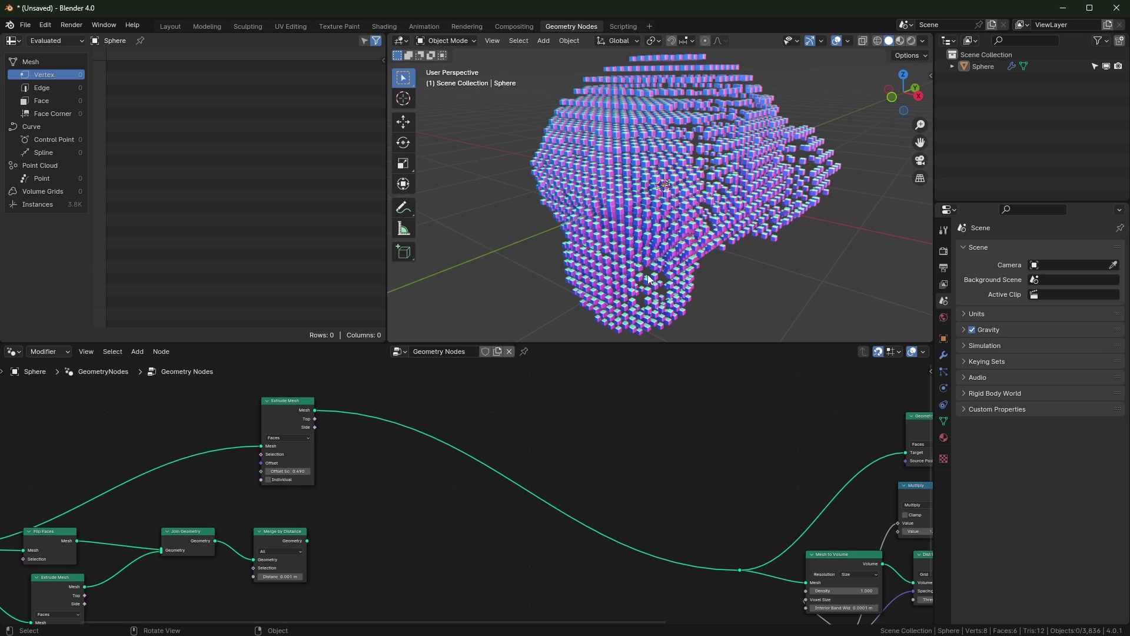
{"action": "middle_click_drag", "start_coordinate": [665, 537], "coordinate": [630, 535]}
{"action": "middle_click_drag", "start_coordinate": [693, 584], "coordinate": [656, 590]}
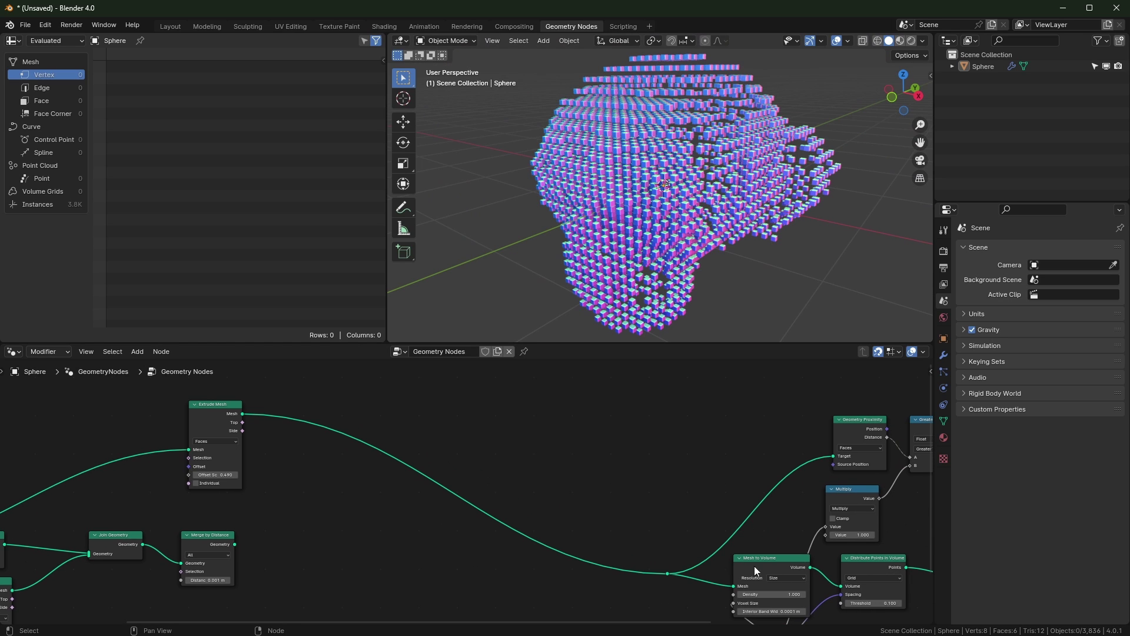
Step: Duplicate the Mesh to Volume node onto the Extrude Mesh output link and preview the reroute through a Viewer node placed above it
{"action": "left_click", "coordinate": [756, 571]}
{"action": "key", "text": "shift+d"}
{"action": "left_click", "coordinate": [333, 415]}
{"action": "left_click", "coordinate": [668, 575], "text": "ctrl+shift"}
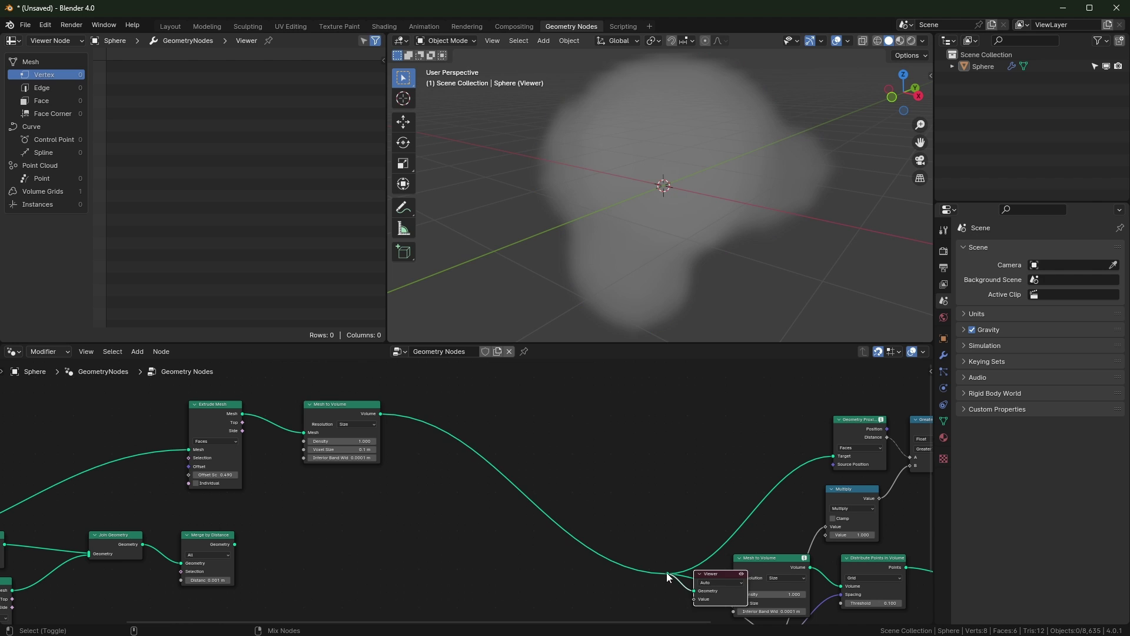
{"action": "left_click_drag", "start_coordinate": [722, 575], "coordinate": [693, 475]}
{"action": "middle_click_drag", "start_coordinate": [472, 455], "coordinate": [501, 463]}
{"action": "left_click", "coordinate": [477, 492]}
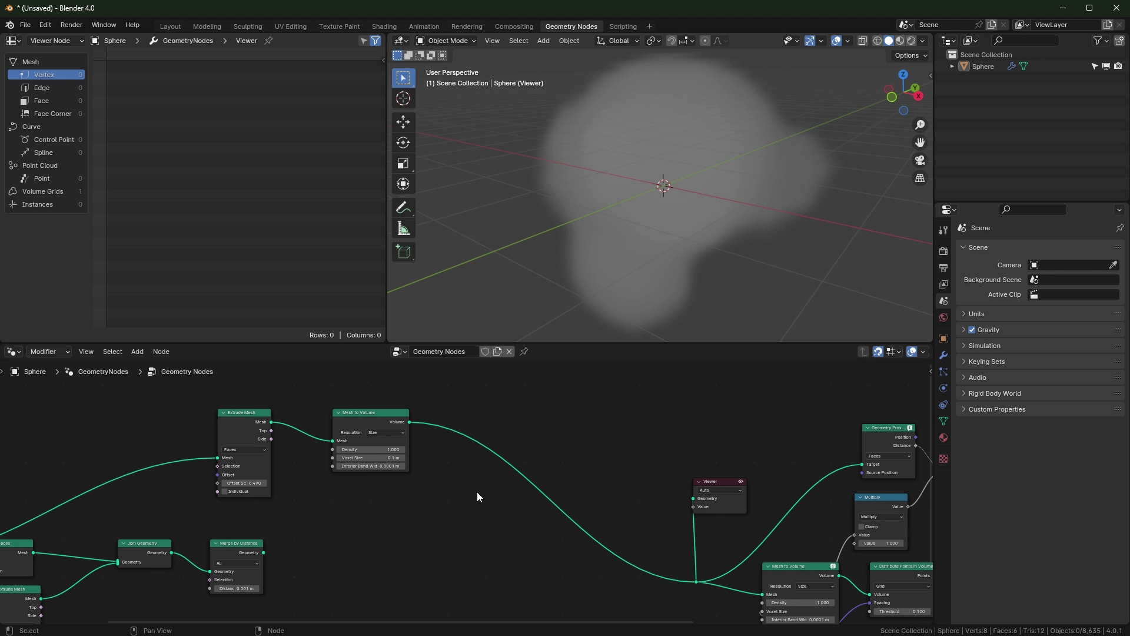
Step: Insert a Volume to Mesh node after the duplicated Mesh to Volume node and check the remeshed monkey in wireframe shading
{"action": "key", "text": "shift+a"}
{"action": "type", "text": "volume"}
{"action": "key", "text": "Return"}
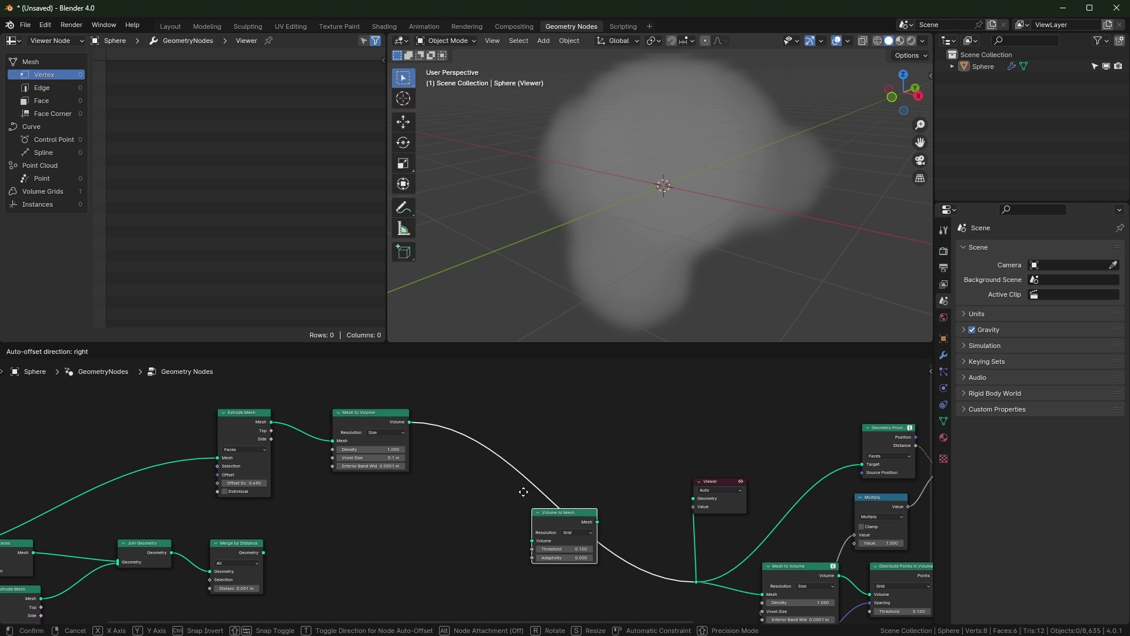
{"action": "left_click", "coordinate": [454, 400]}
{"action": "key", "text": "shift+z"}
{"action": "mouse_move", "coordinate": [784, 259]}
{"action": "middle_mouse_down"}
{"action": "mouse_move", "coordinate": [712, 233]}
{"action": "mouse_move", "coordinate": [801, 245]}
{"action": "mouse_move", "coordinate": [817, 271]}
{"action": "mouse_move", "coordinate": [801, 283]}
{"action": "middle_mouse_up"}
{"action": "key", "text": "shift+z"}
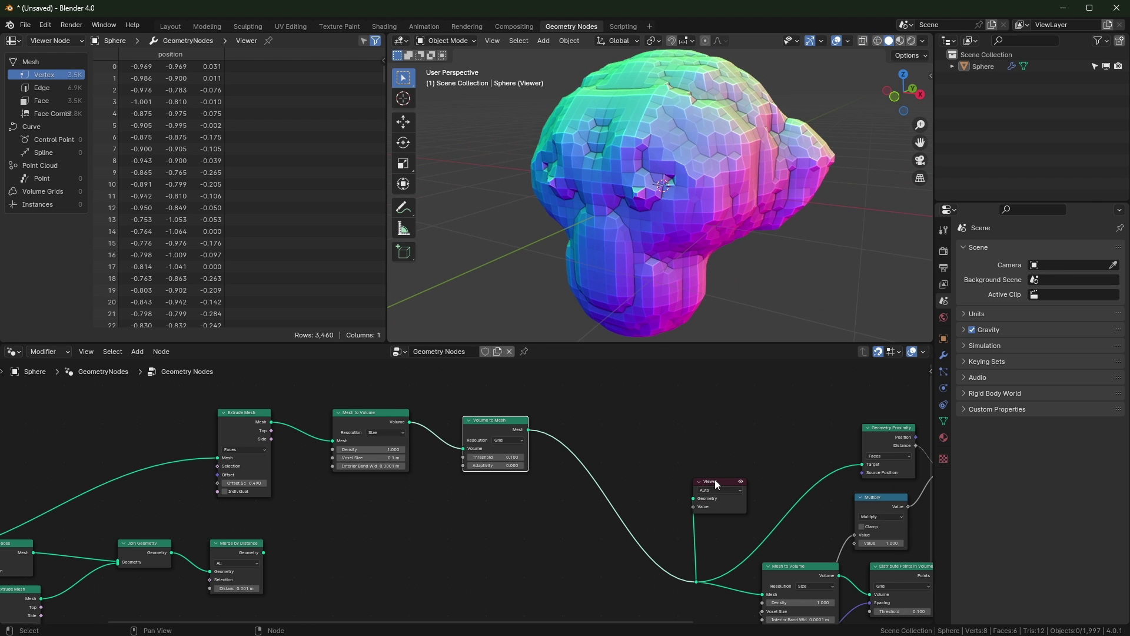
Step: Delete the Viewer node and move the new Mesh to Volume and Volume to Mesh nodes closer to Extrude Mesh
{"action": "left_click", "coordinate": [714, 481]}
{"action": "key", "text": "x"}
{"action": "scroll", "coordinate": [434, 453], "scroll_direction": "down", "scroll_amount": 1}
{"action": "left_click_drag", "start_coordinate": [338, 415], "coordinate": [304, 415]}
{"action": "left_click_drag", "start_coordinate": [425, 422], "coordinate": [355, 415]}
{"action": "middle_click_drag", "start_coordinate": [668, 268], "coordinate": [693, 273]}
{"action": "scroll", "coordinate": [693, 270], "scroll_direction": "up", "scroll_amount": 4}
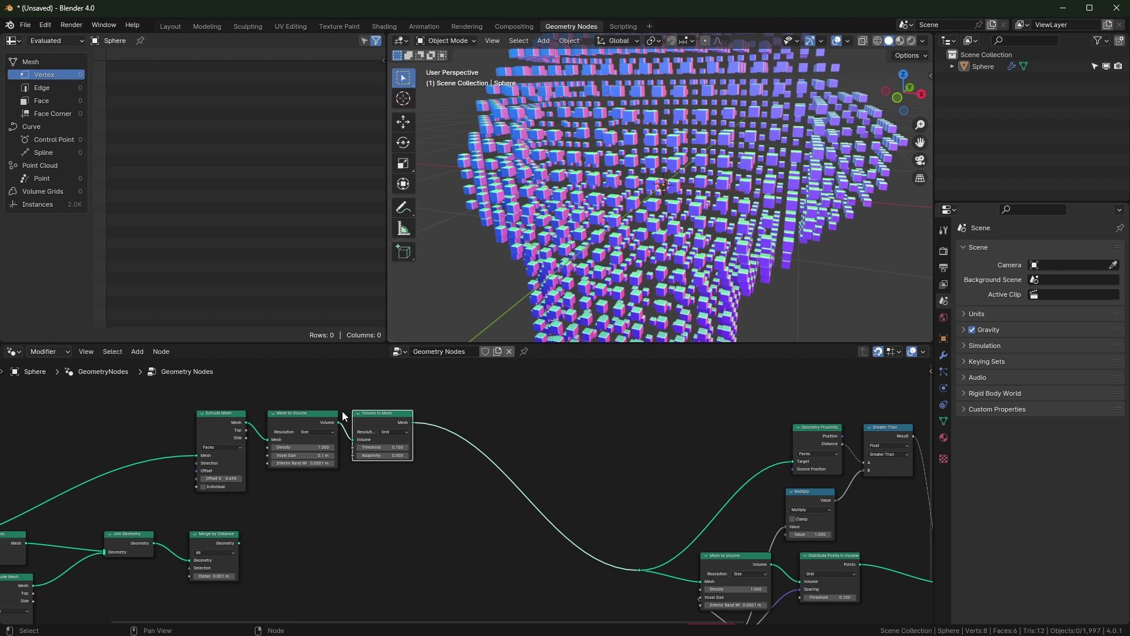
Step: Preview the Volume to Mesh output while aligning its node with Mesh to Volume, and delete the Viewer after inspecting the monkey
{"action": "left_click", "coordinate": [302, 415]}
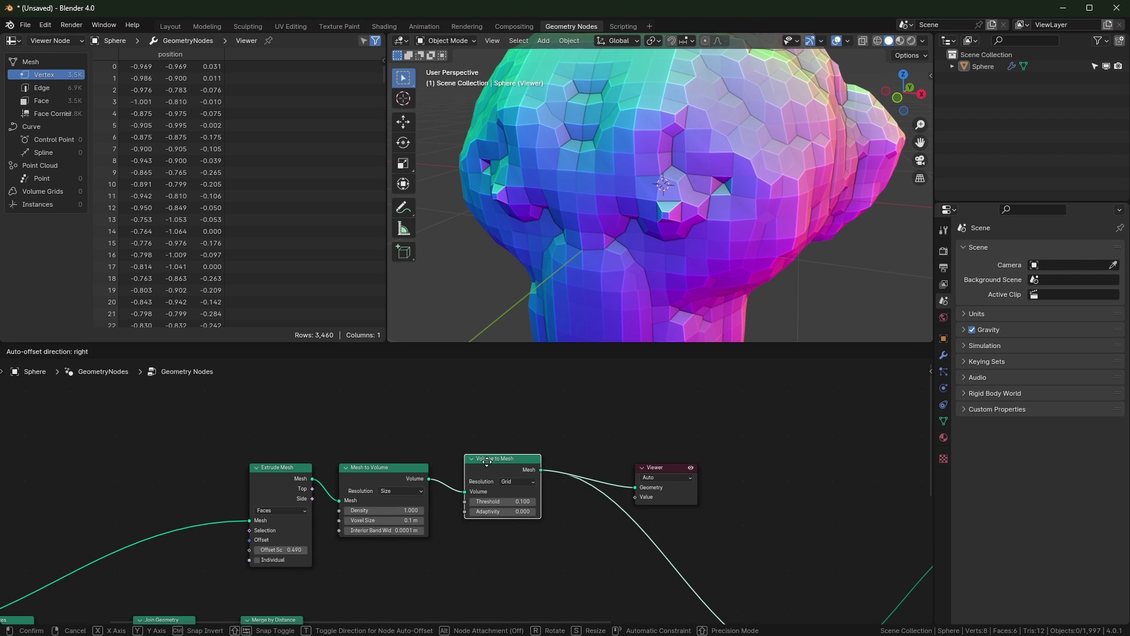
{"action": "left_click_drag", "start_coordinate": [492, 459], "coordinate": [479, 457]}
{"action": "scroll", "coordinate": [709, 249], "scroll_direction": "down", "scroll_amount": 5}
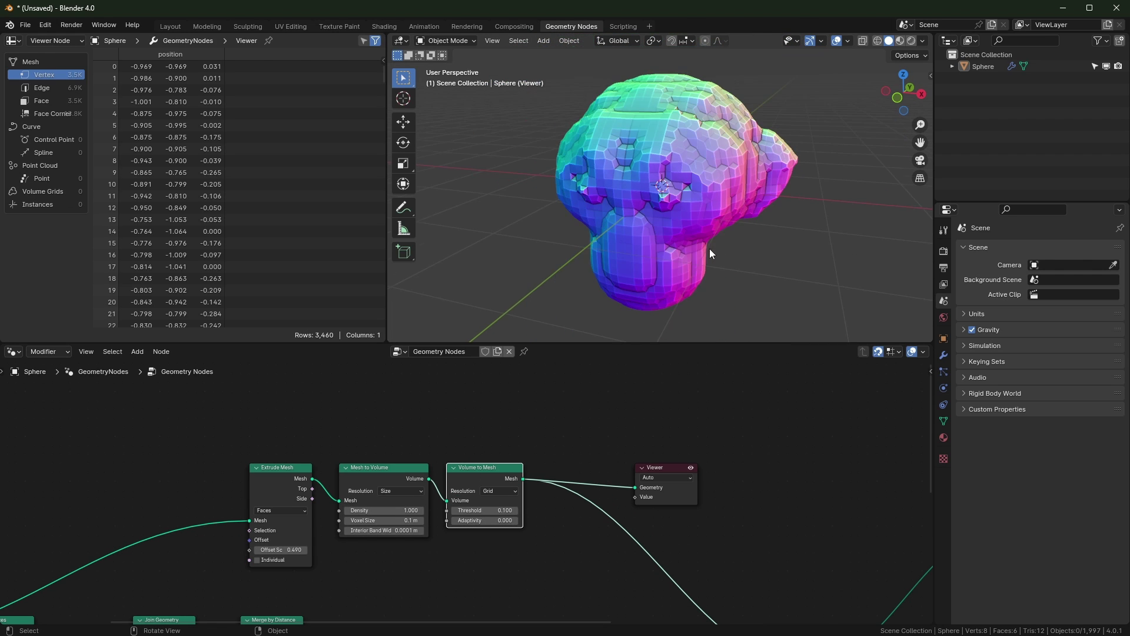
{"action": "middle_click_drag", "start_coordinate": [709, 248], "coordinate": [730, 256]}
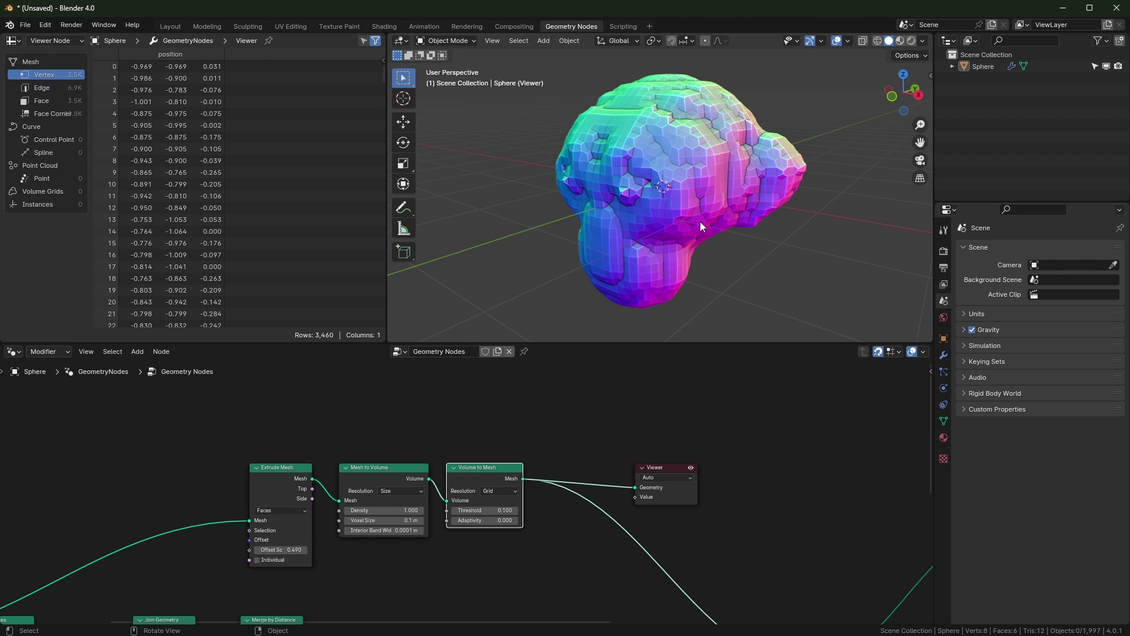
{"action": "left_click", "coordinate": [673, 468]}
{"action": "key", "text": "x"}
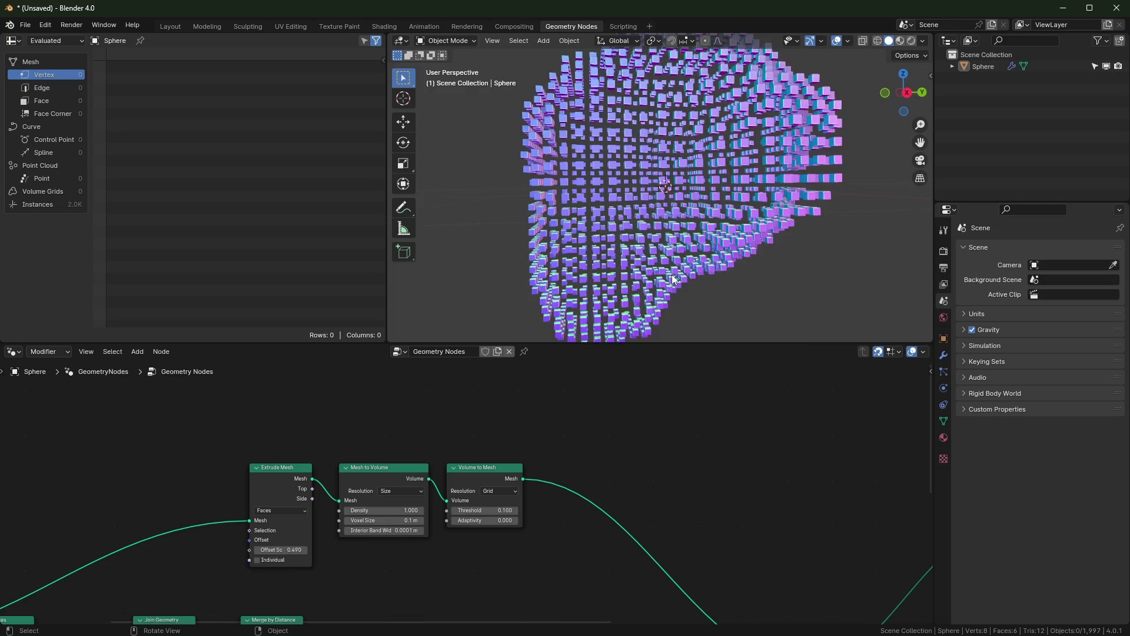
{"action": "middle_click_drag", "start_coordinate": [747, 272], "coordinate": [769, 260]}
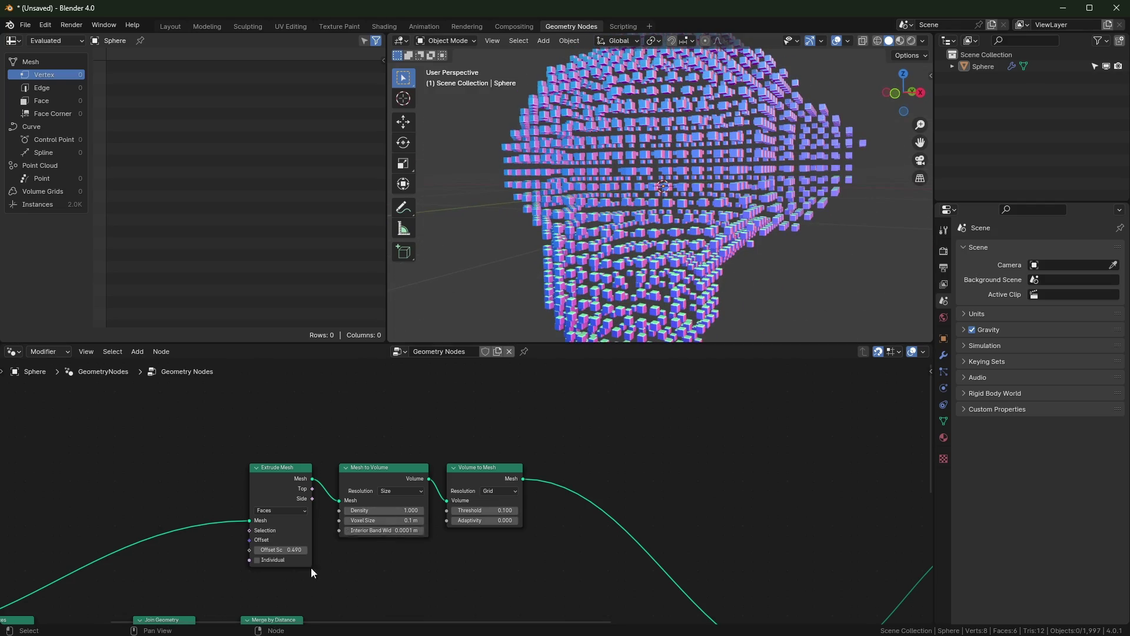
Step: Try a different offset scale on the upper Extrude Mesh node and inspect the monkey's cube distribution
{"action": "scroll", "coordinate": [519, 512], "scroll_direction": "down", "scroll_amount": 3}
{"action": "scroll", "coordinate": [521, 447], "scroll_direction": "up", "scroll_amount": 5}
{"action": "left_click_drag", "start_coordinate": [530, 467], "coordinate": [427, 467], "text": "shift"}
{"action": "key", "text": "Escape"}
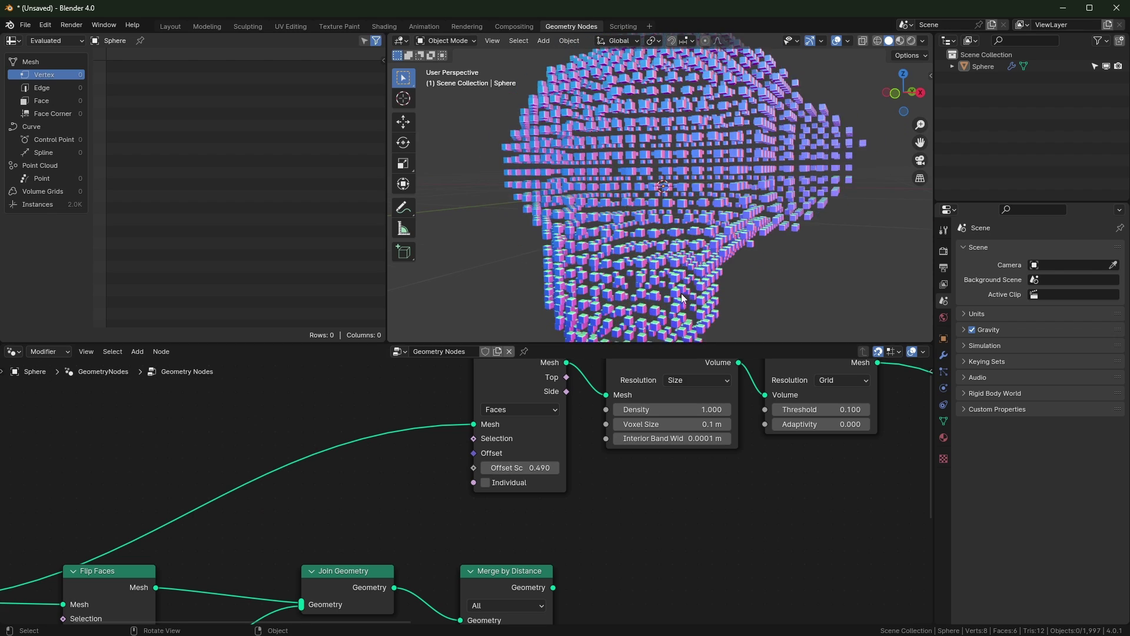
{"action": "scroll", "coordinate": [729, 203], "scroll_direction": "down", "scroll_amount": 3}
{"action": "middle_click_drag", "start_coordinate": [728, 203], "coordinate": [750, 288]}
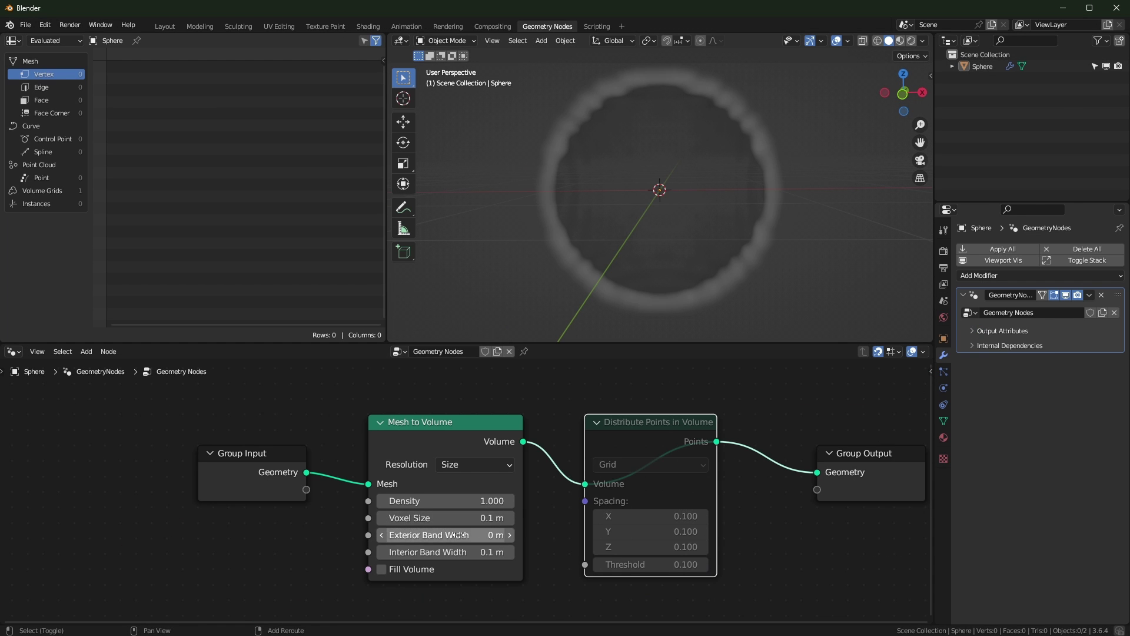
Step: Switch to the Blender 3.6 file and adjust the Mesh to Volume node's Exterior Band Width
{"action": "mouse_move", "coordinate": [445, 535]}
{"action": "left_mouse_down"}
{"action": "mouse_move", "coordinate": [465, 535]}
{"action": "mouse_move", "coordinate": [436, 534]}
{"action": "left_mouse_up"}
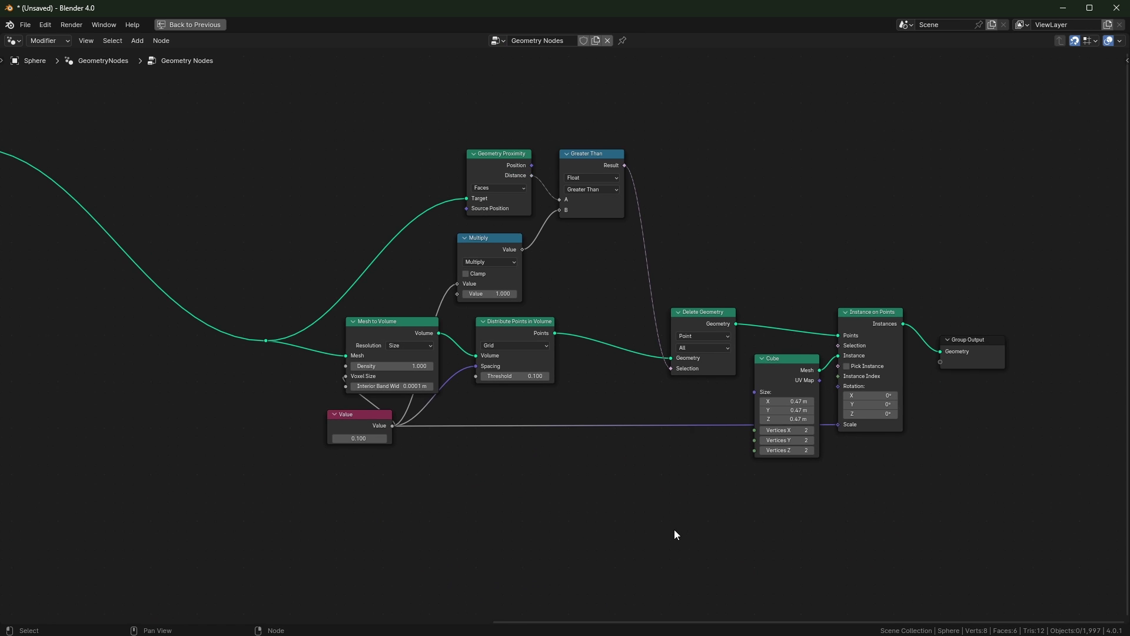
Step: Return to Blender 4.0 and spread out the Group Input, Cube and Value nodes so the node tree is easy to read
{"action": "middle_click_drag", "start_coordinate": [674, 529], "coordinate": [664, 535]}
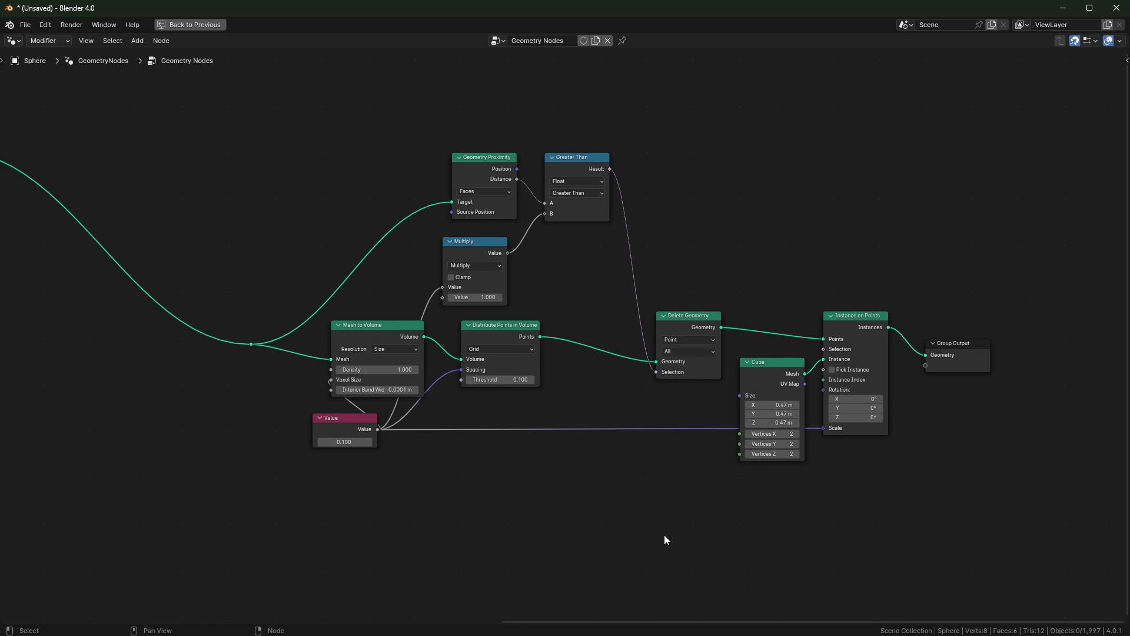
{"action": "scroll", "coordinate": [357, 513], "scroll_direction": "down", "scroll_amount": 5}
{"action": "middle_click_drag", "start_coordinate": [55, 453], "coordinate": [408, 484]}
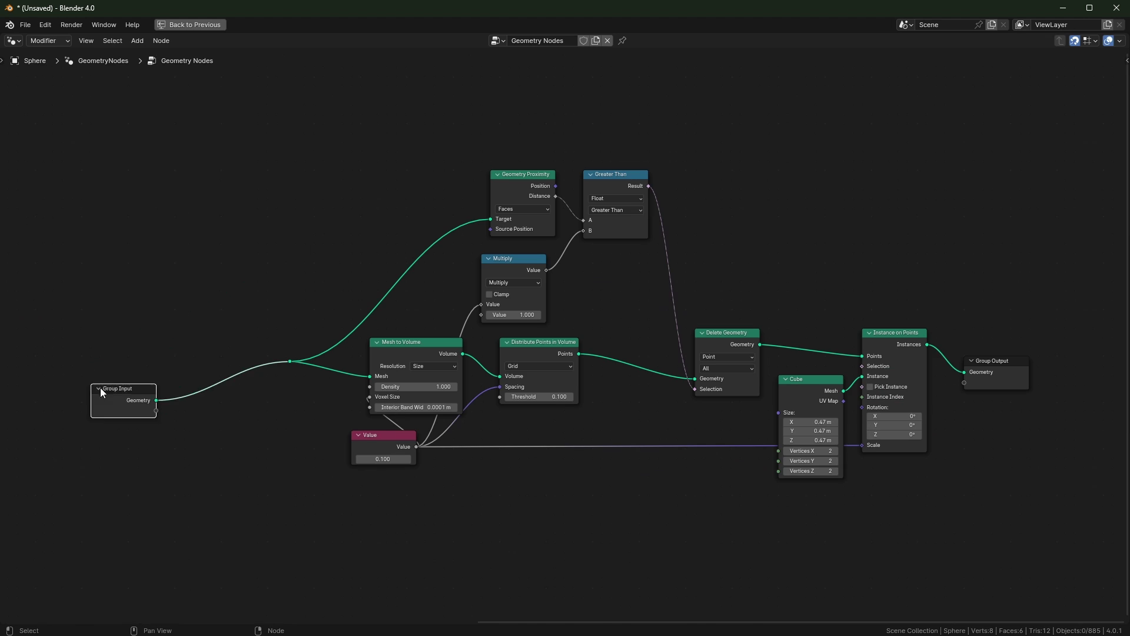
{"action": "left_click_drag", "start_coordinate": [100, 388], "coordinate": [187, 356]}
{"action": "left_click_drag", "start_coordinate": [797, 404], "coordinate": [785, 494]}
{"action": "left_click_drag", "start_coordinate": [396, 444], "coordinate": [278, 444]}
{"action": "scroll", "coordinate": [478, 441], "scroll_direction": "up", "scroll_amount": 2}
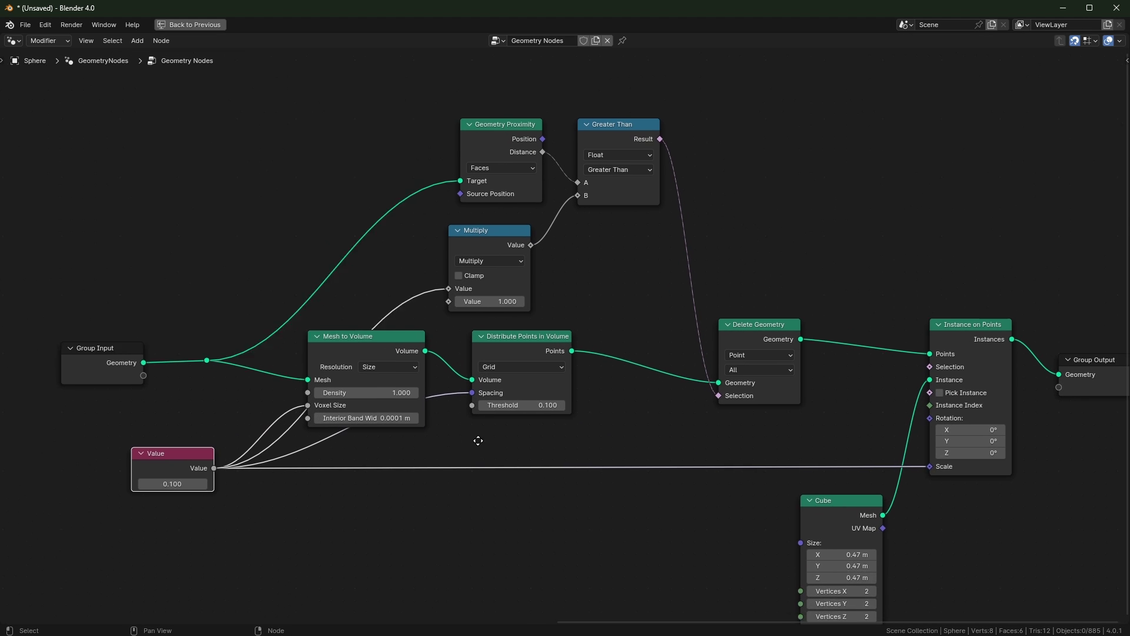
{"action": "middle_click_drag", "start_coordinate": [478, 440], "coordinate": [455, 415]}
{"action": "key", "text": "a"}
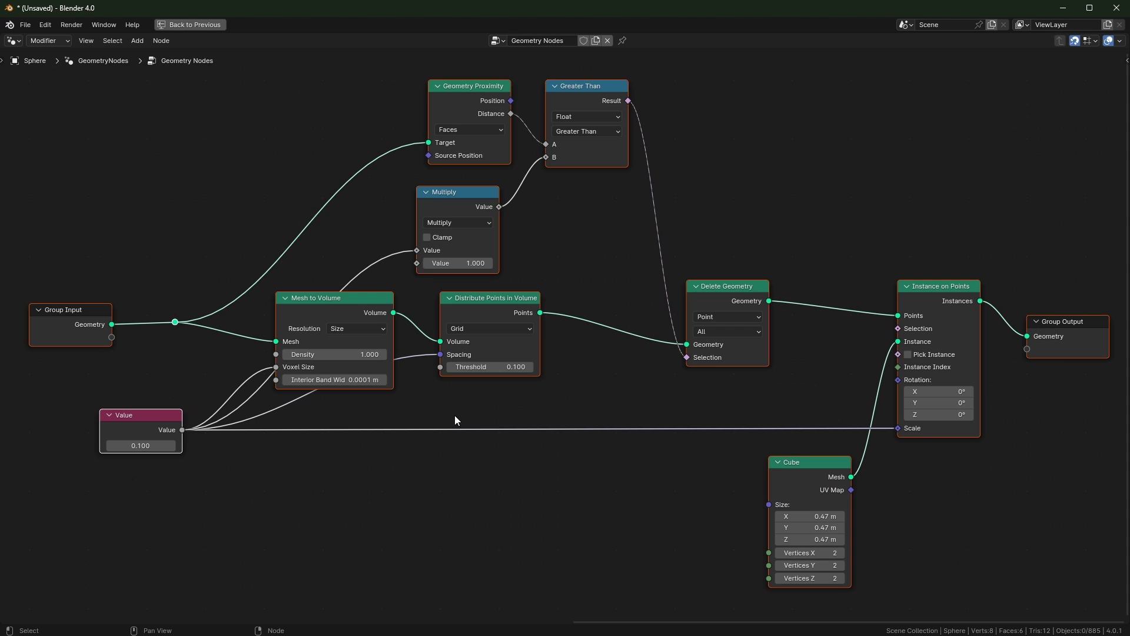
{"action": "key", "text": "alt+a"}
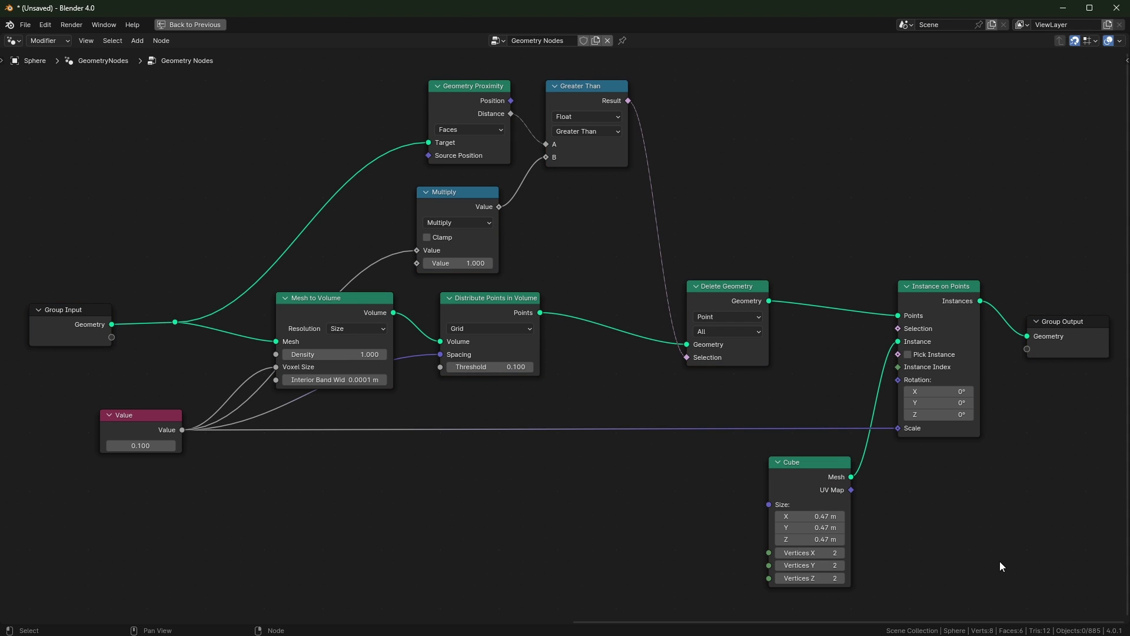